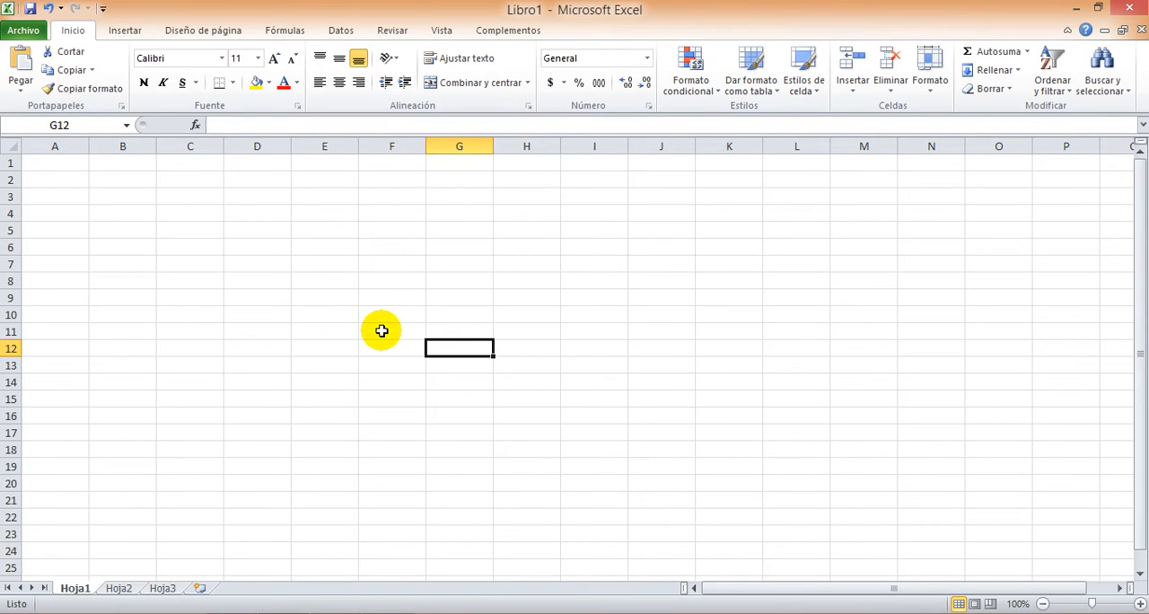
Enter the text "esta es una prueba de introduccion de texto en excel" in cell G12
text(est)
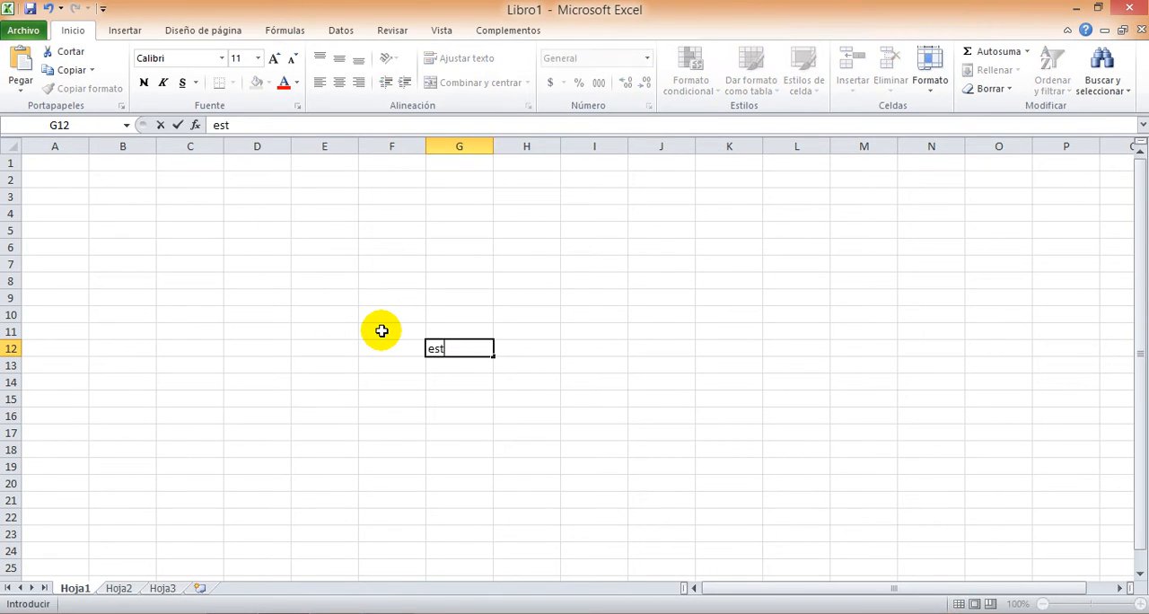
text(a es una prueba de)
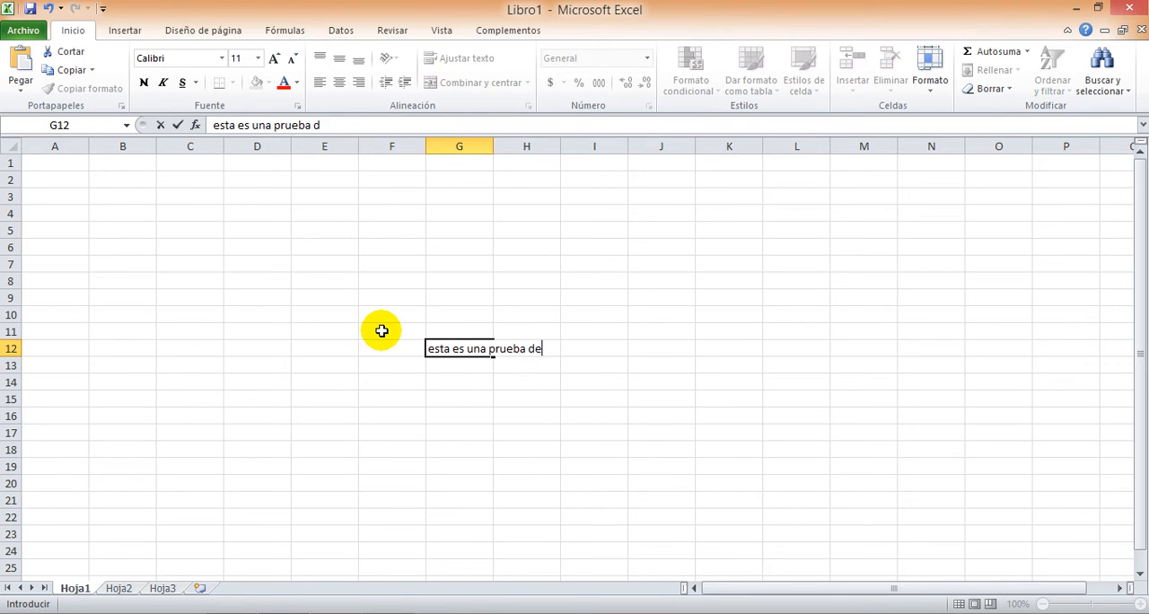
text( introduccion de )
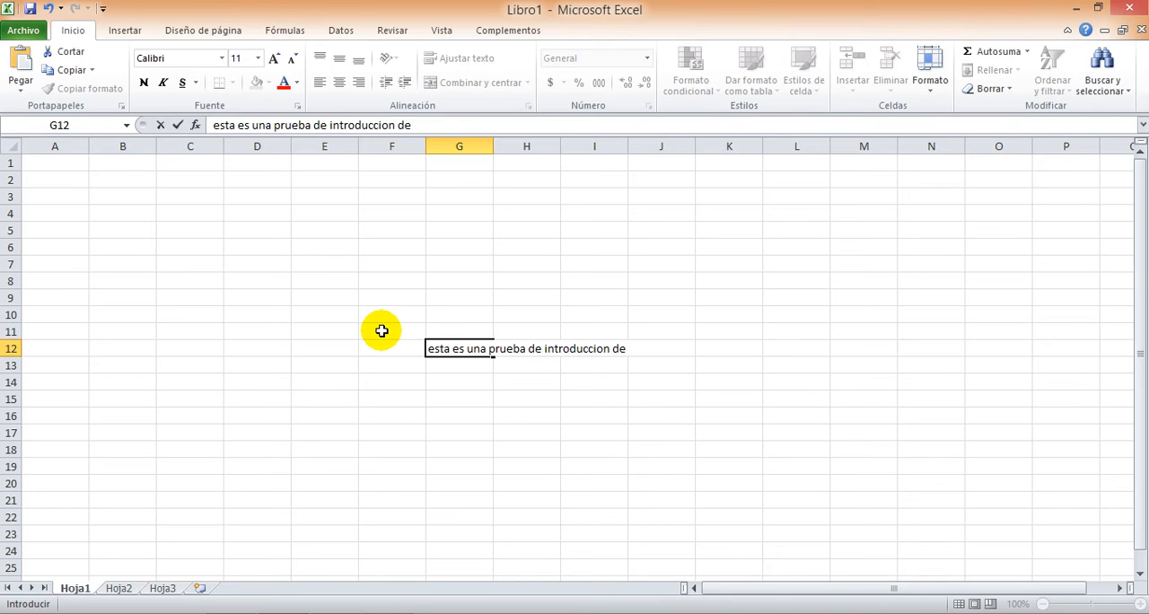
text(texto en excel)
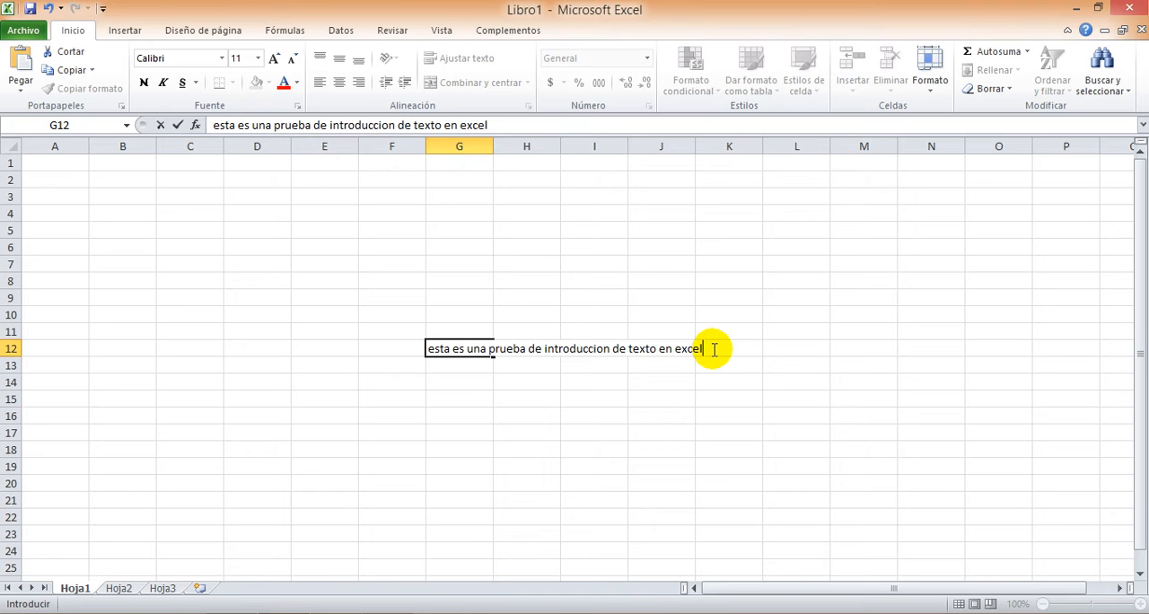
key(Return)
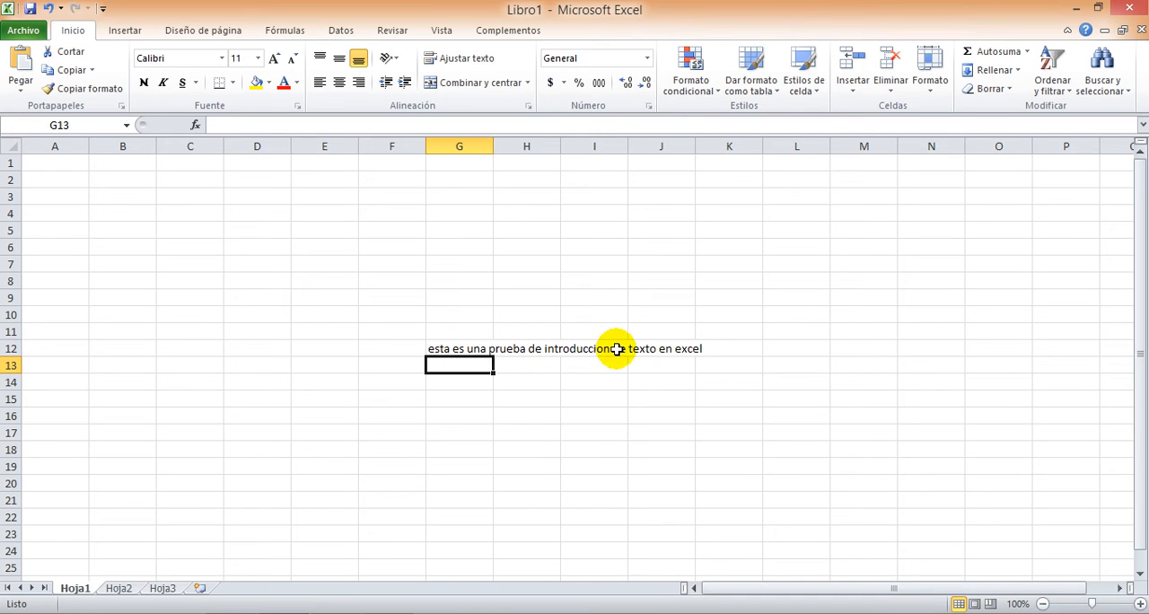
Enter the text "esta es otra prueba" in cell H12, next to the long sentence
click(462, 348)
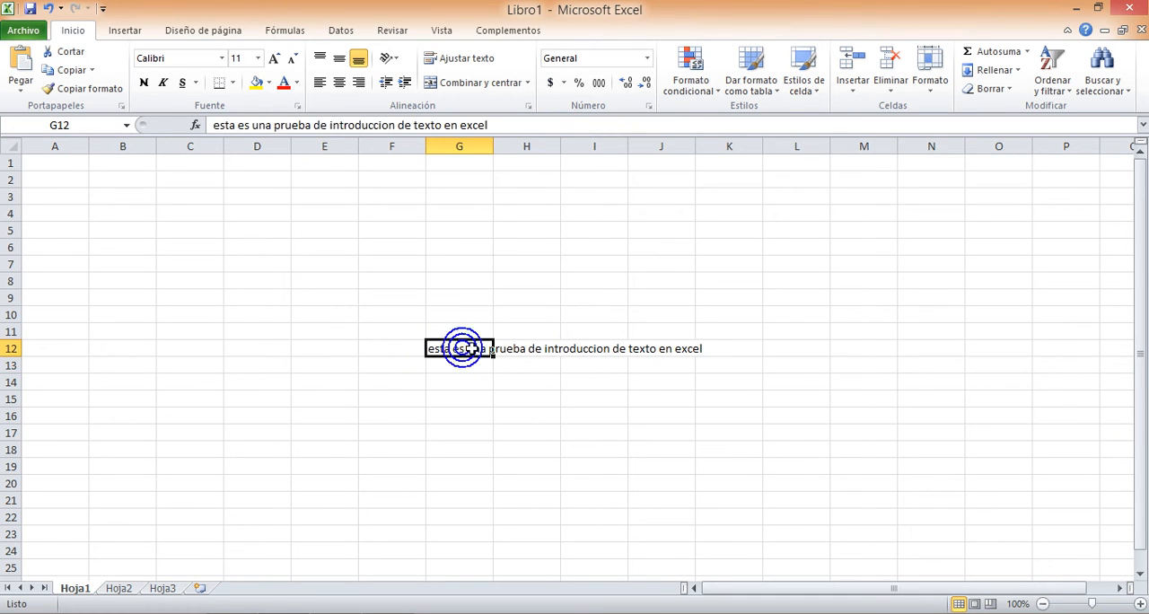
click(526, 349)
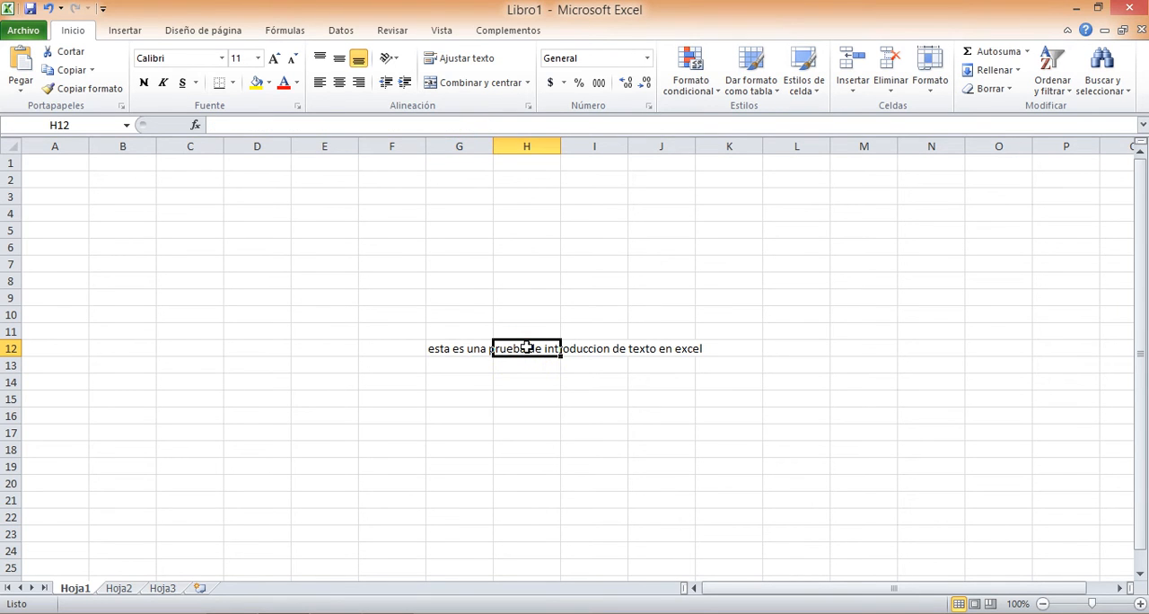
click(527, 347)
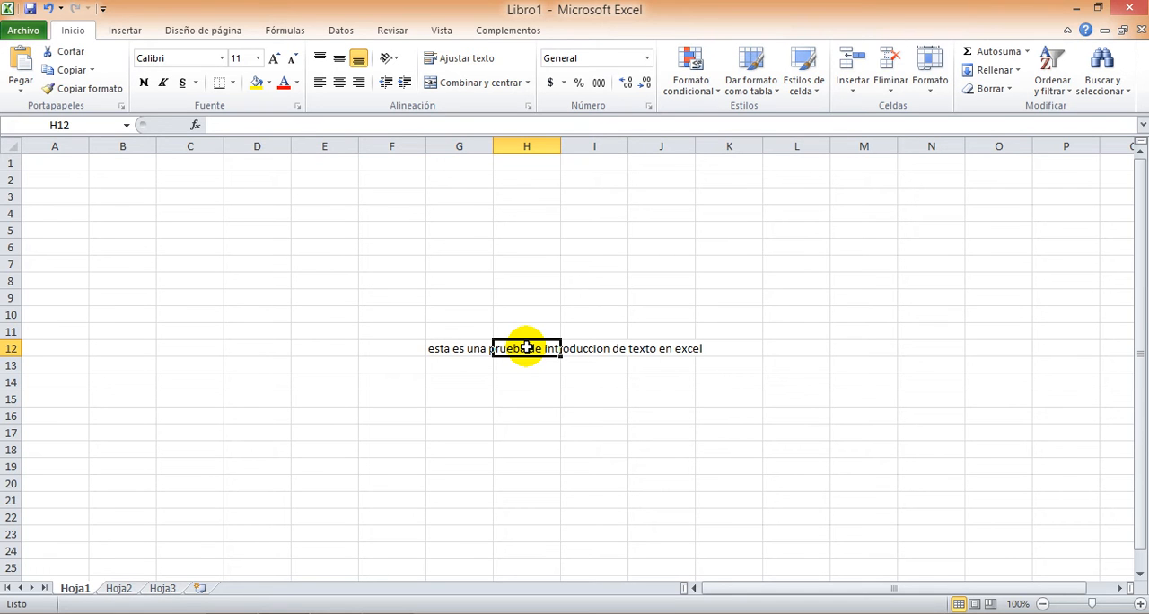
text(esta es)
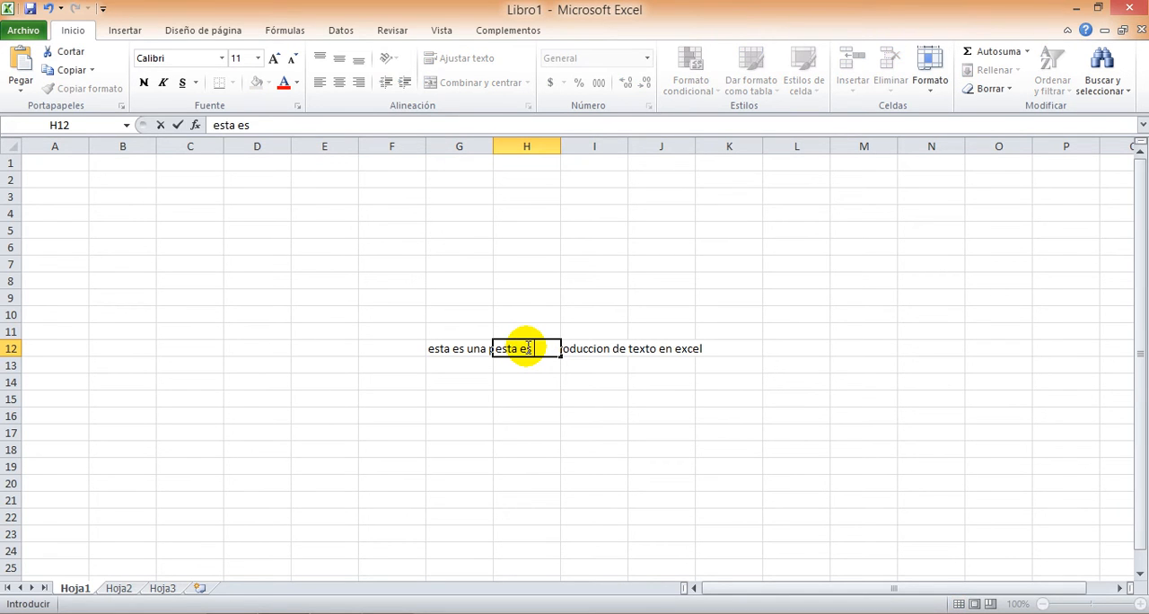
text( otra prueba)
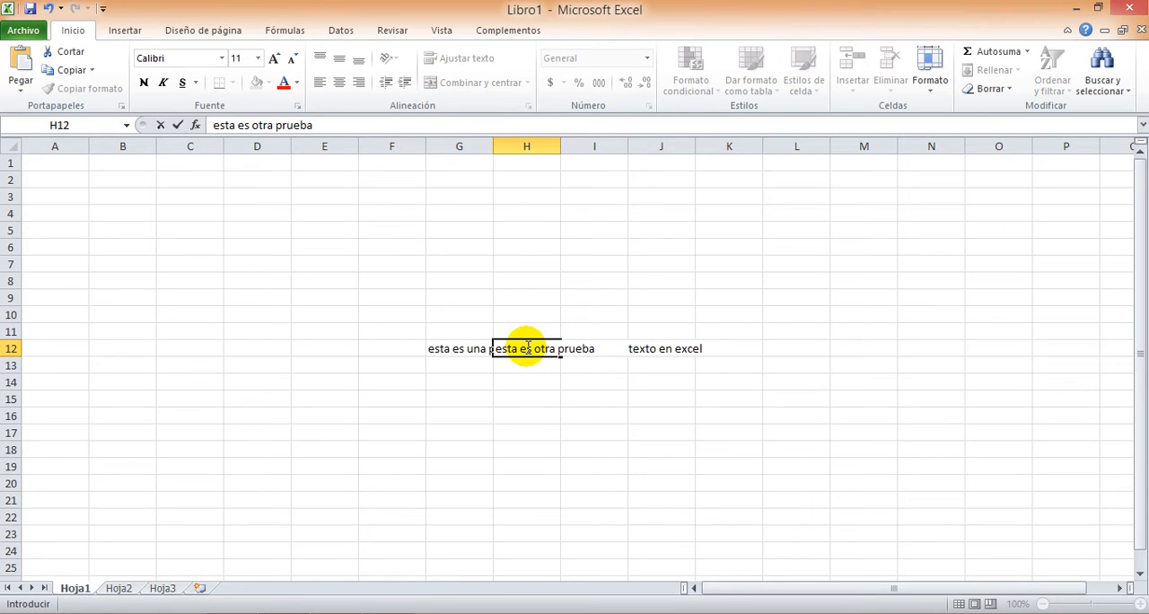
key(Return)
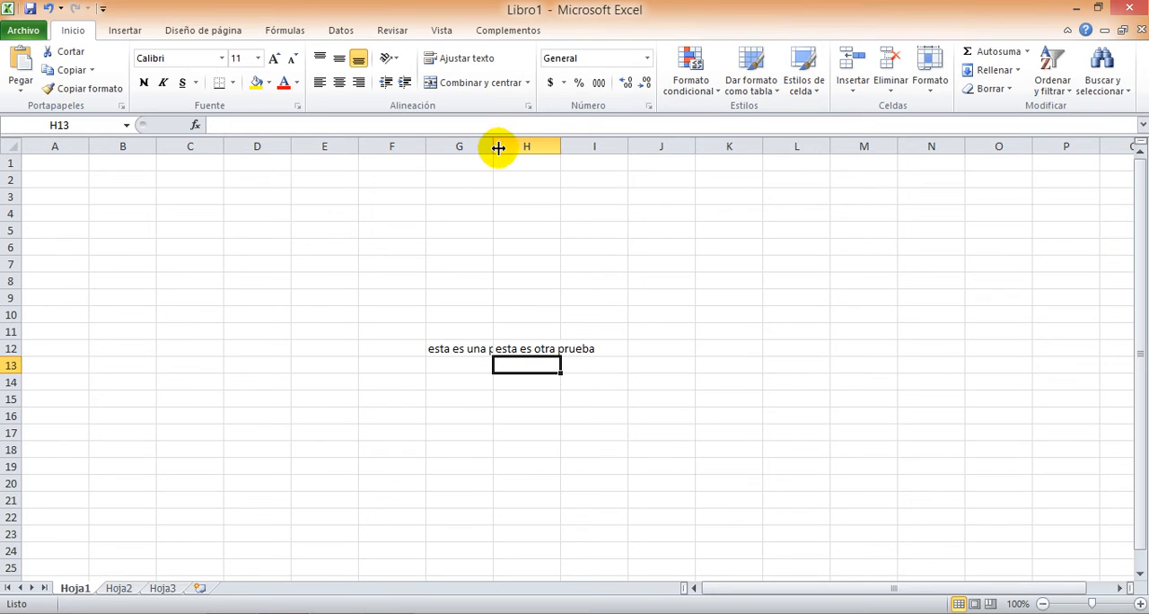
Try resizing column G manually, widening it beyond its full text and narrowing it back to about its original width
drag(495, 148, 644, 151)
drag(683, 151, 769, 149)
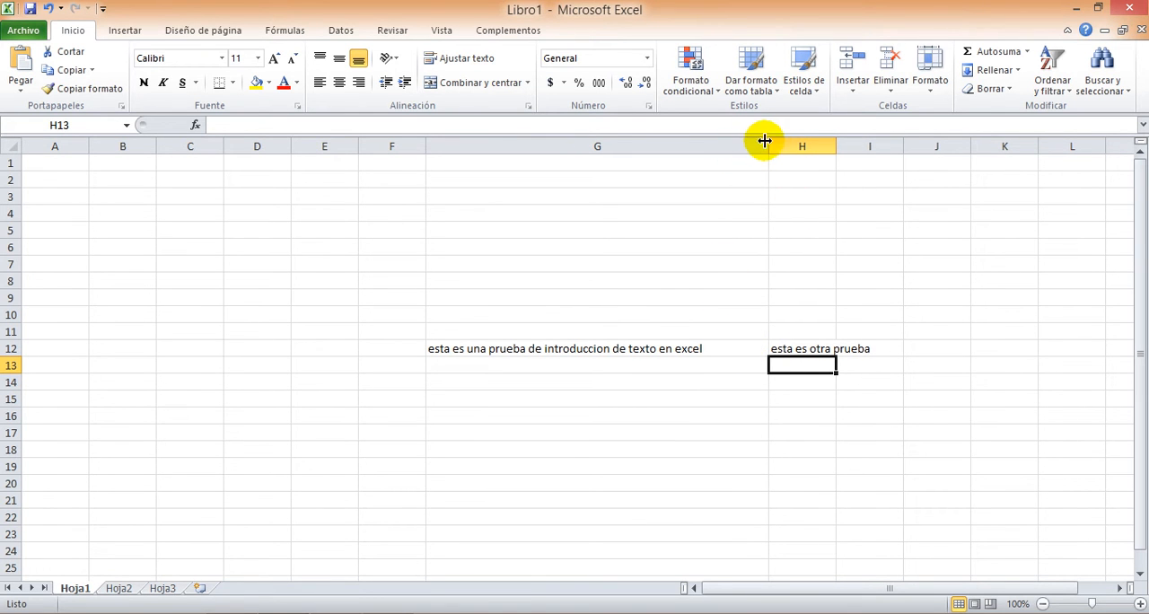
drag(767, 145, 710, 152)
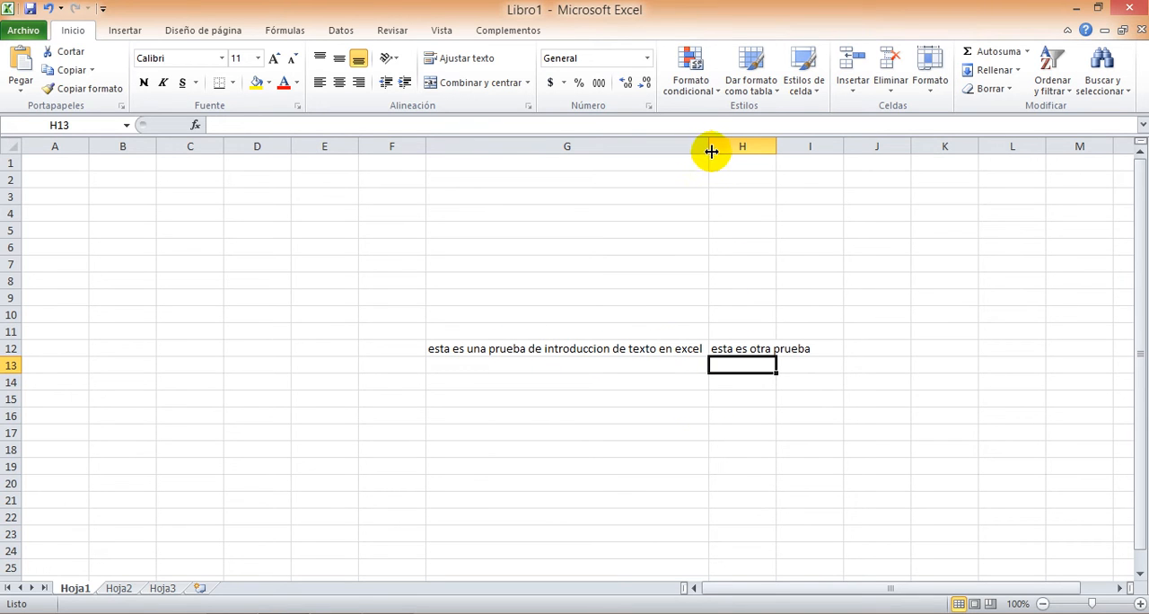
drag(710, 153, 494, 149)
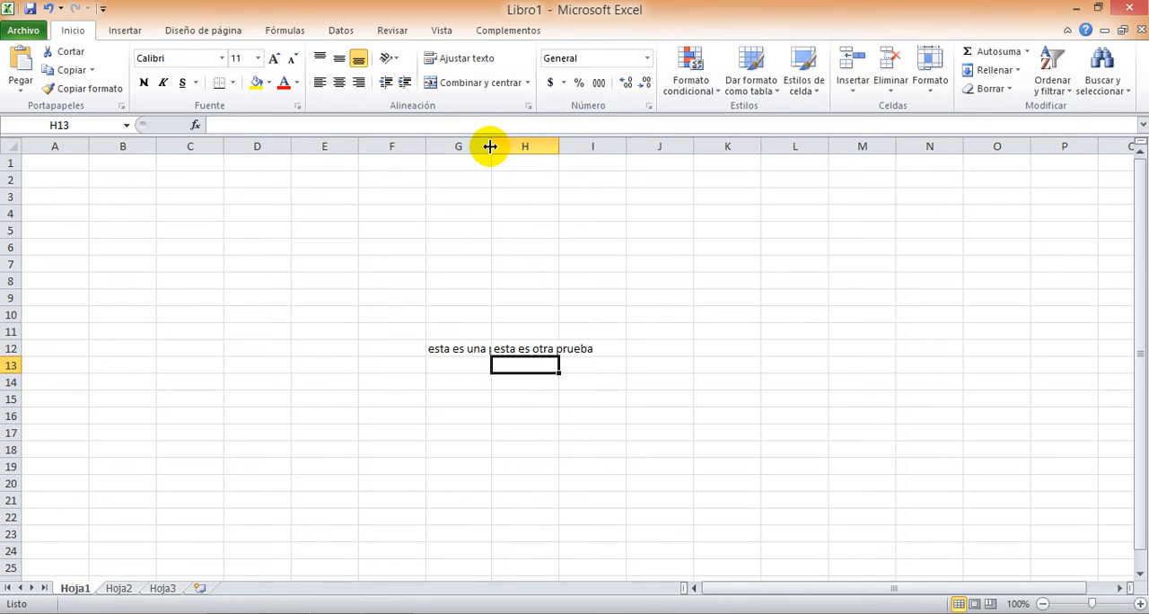
AutoFit columns G and H to their text and increase the height of row 11 to several lines
double_click(491, 146)
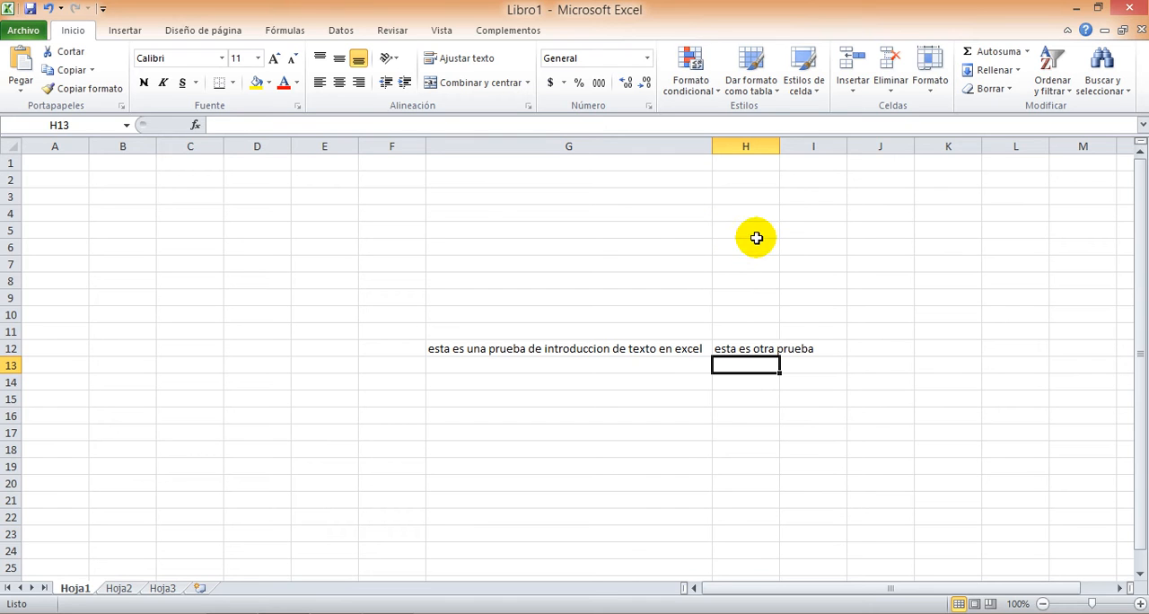
double_click(779, 145)
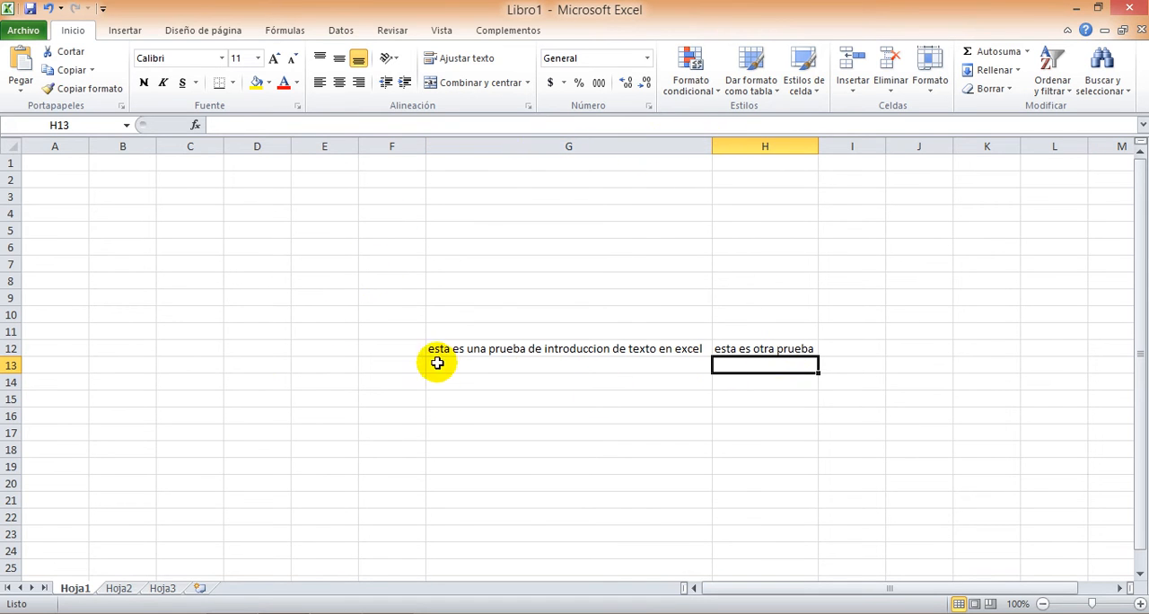
drag(12, 340, 15, 387)
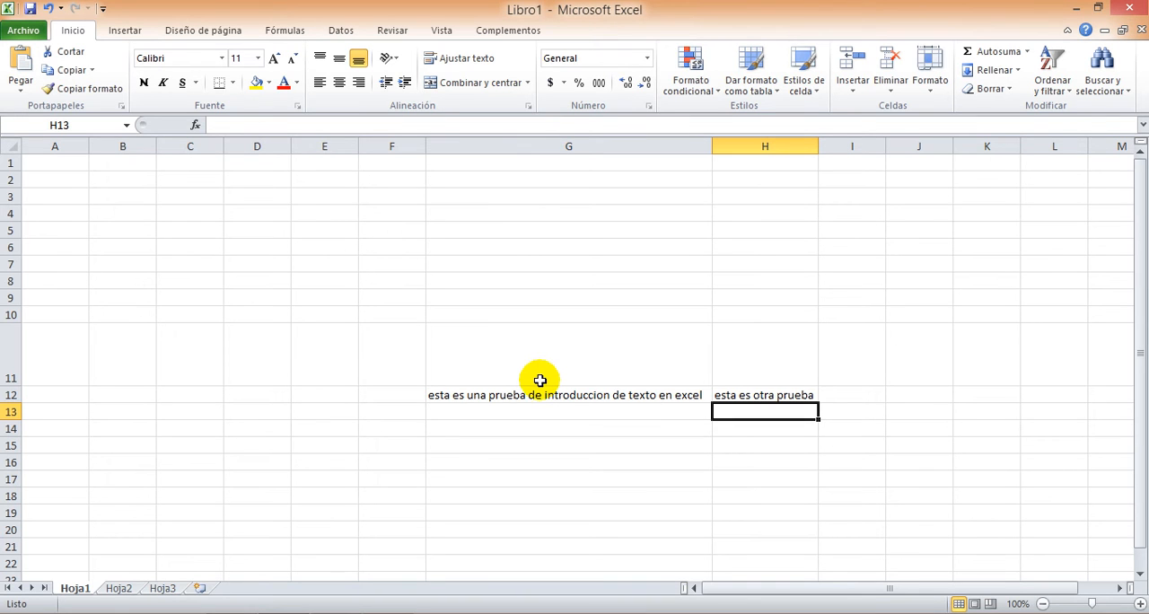
Enter the number 1000 in cell G13 and the date 1-3-16 in cell G14
click(499, 412)
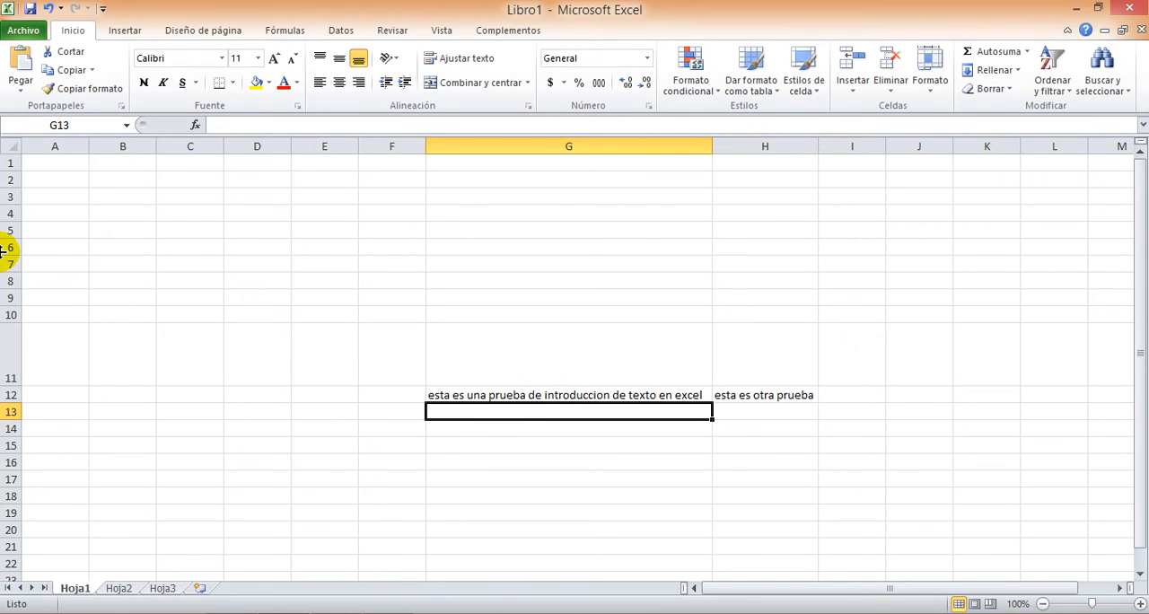
text(1000)
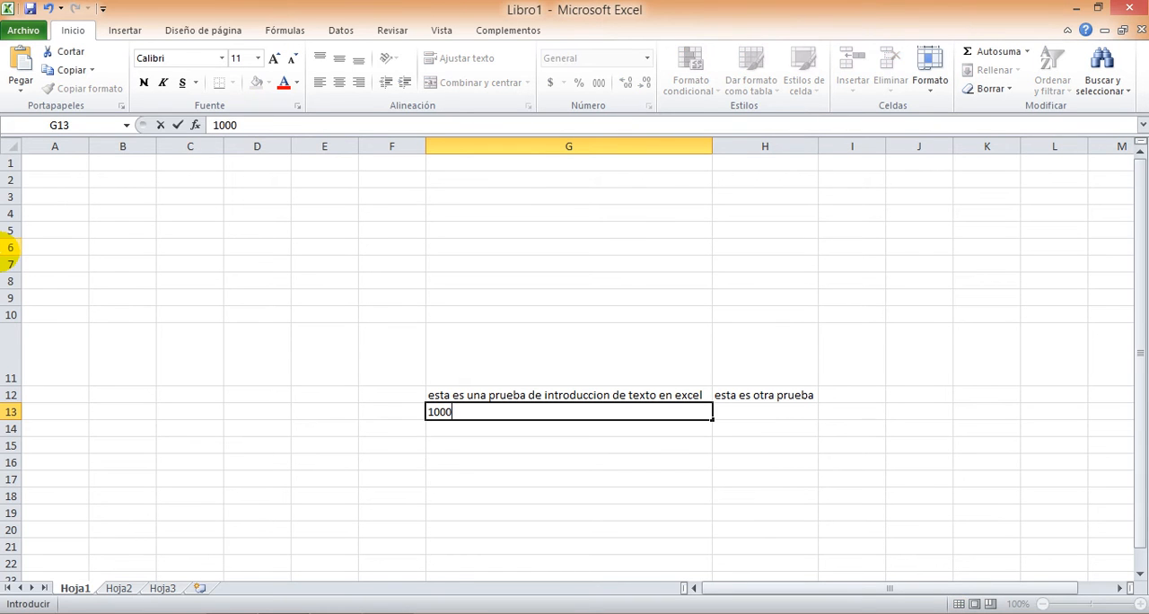
key(Return)
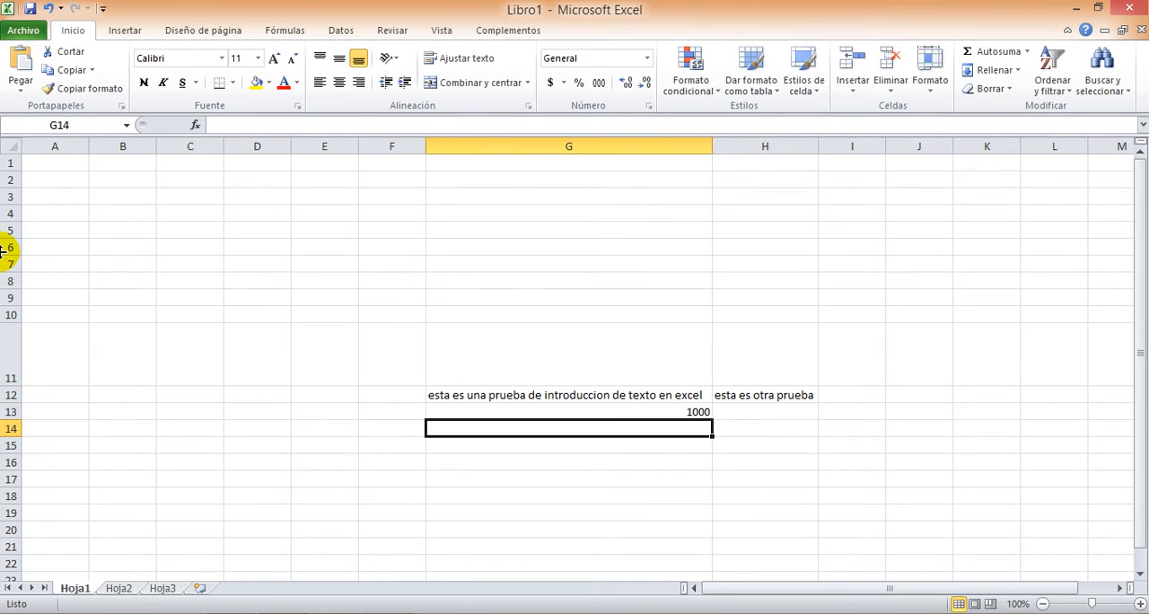
text(1-3-16)
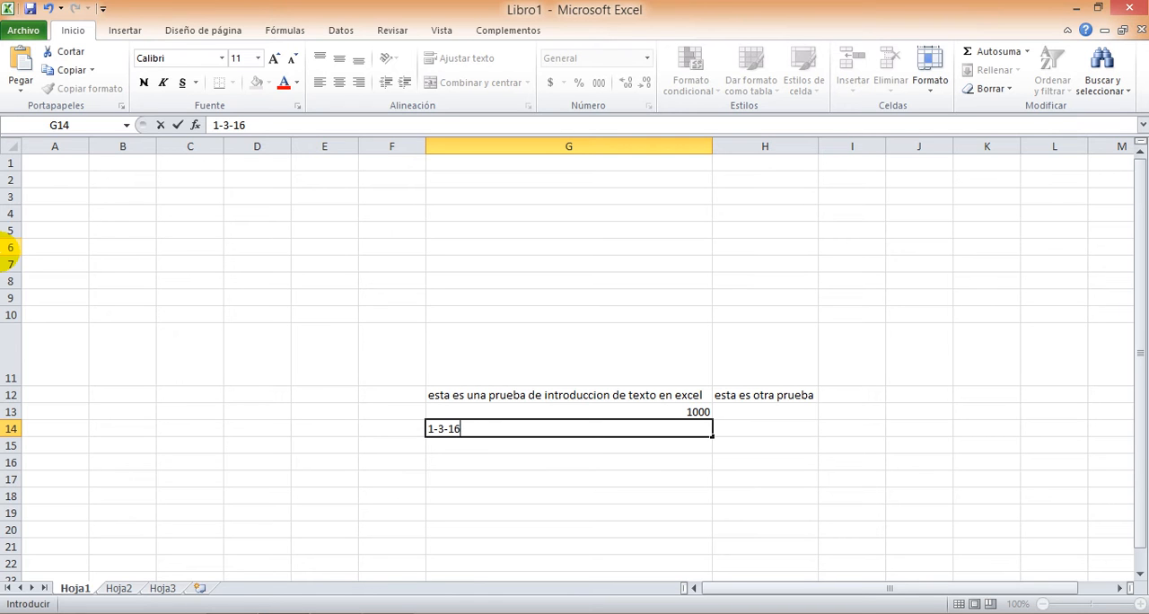
key(Return)
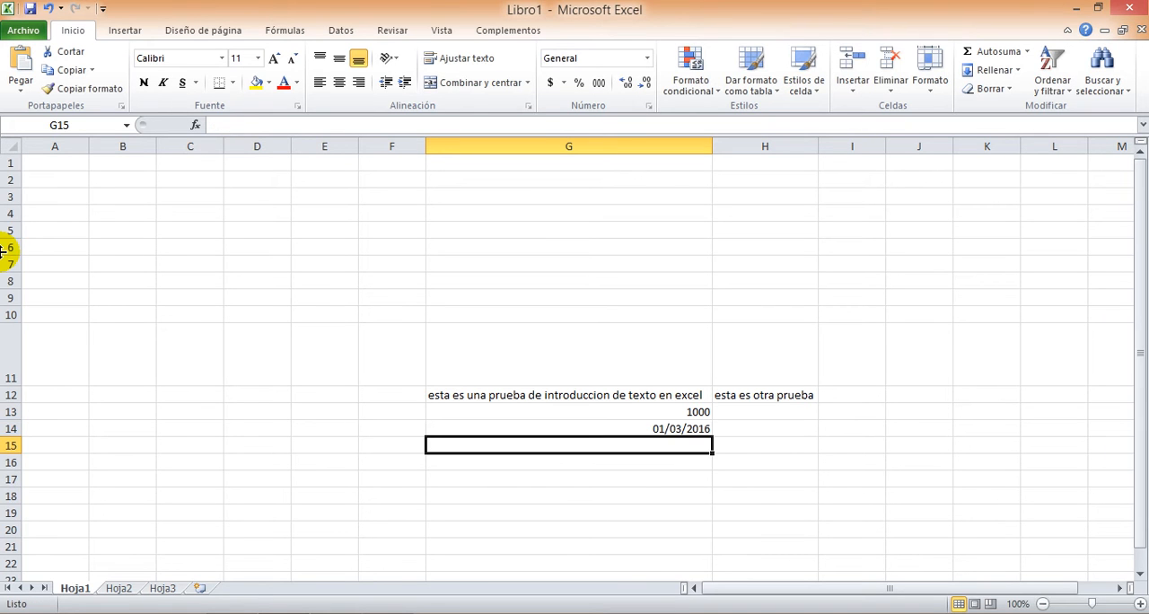
Enter the decimal number 3,45 in cell G15 and the number 123 in cell G16
click(635, 428)
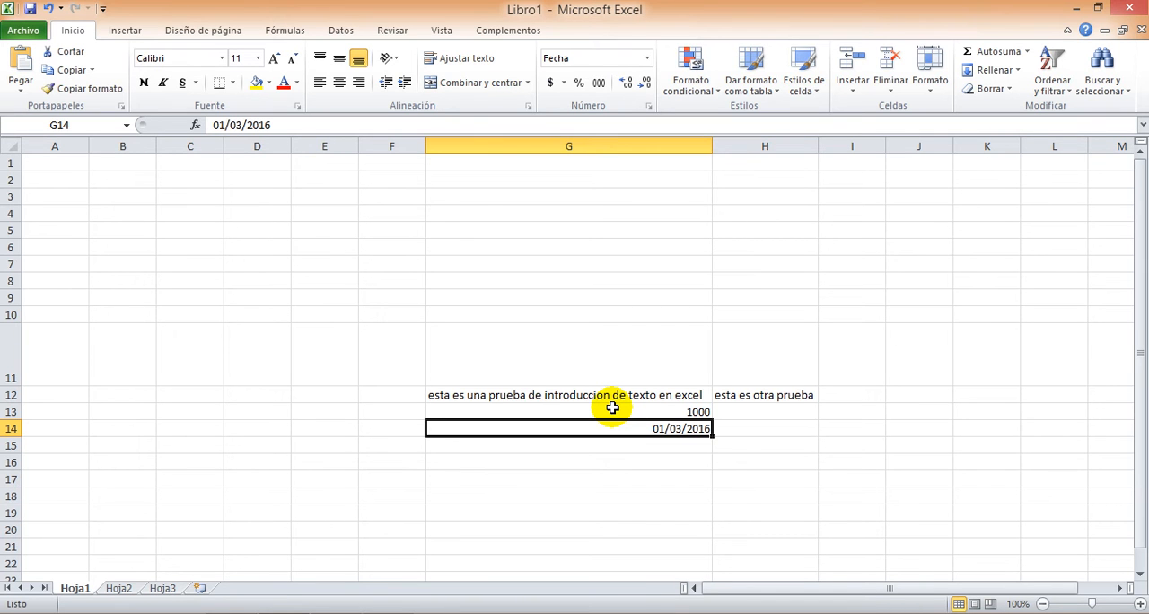
key(Return)
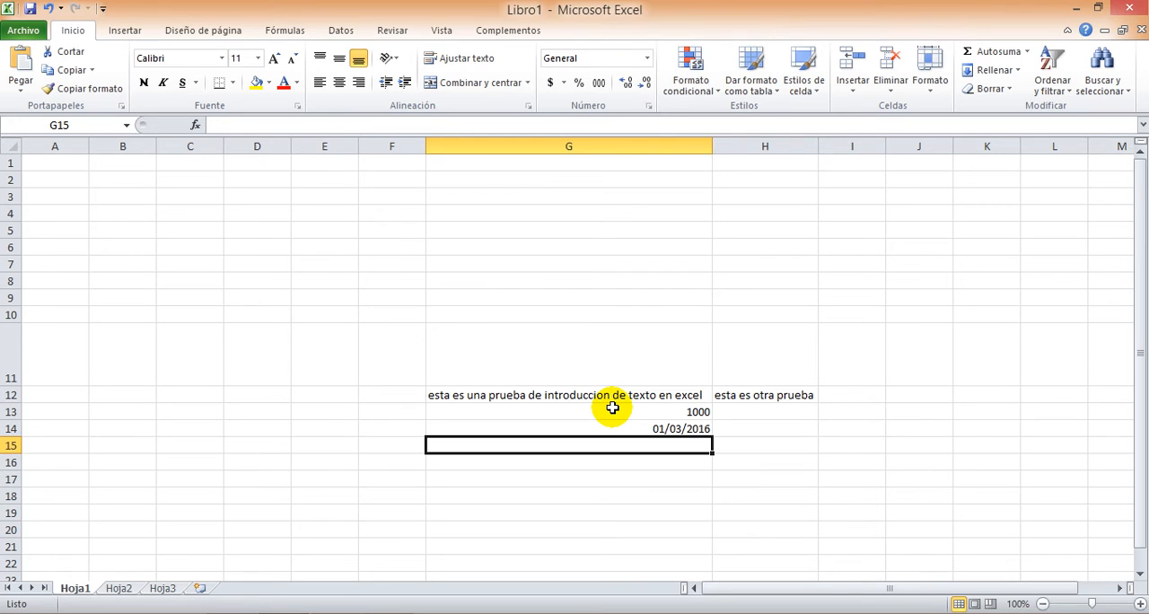
text(3,45)
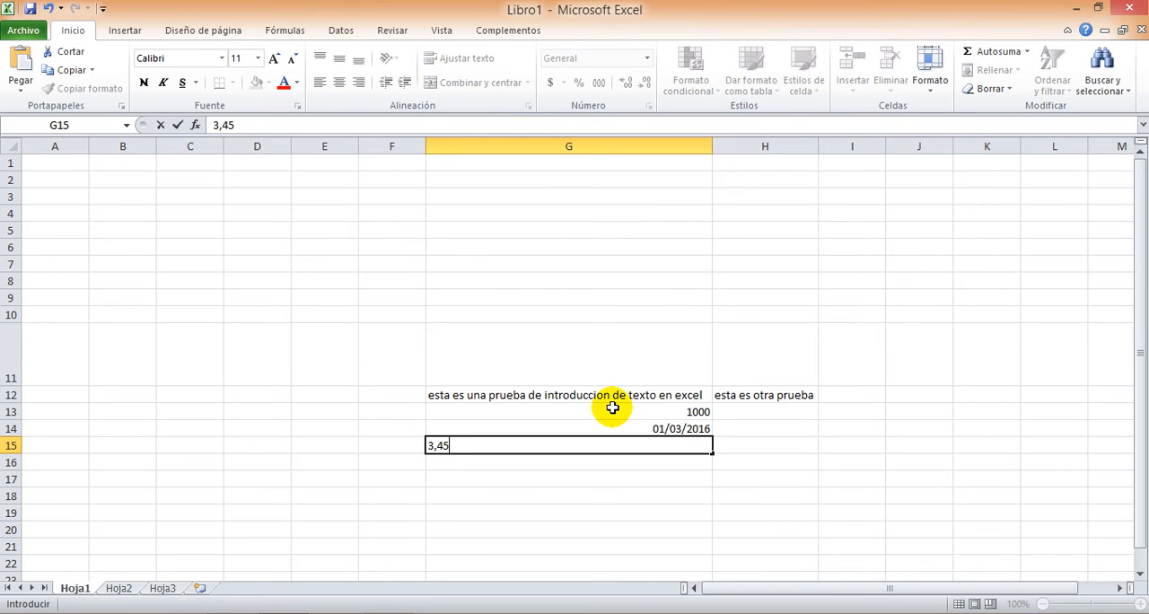
key(Return)
text(123)
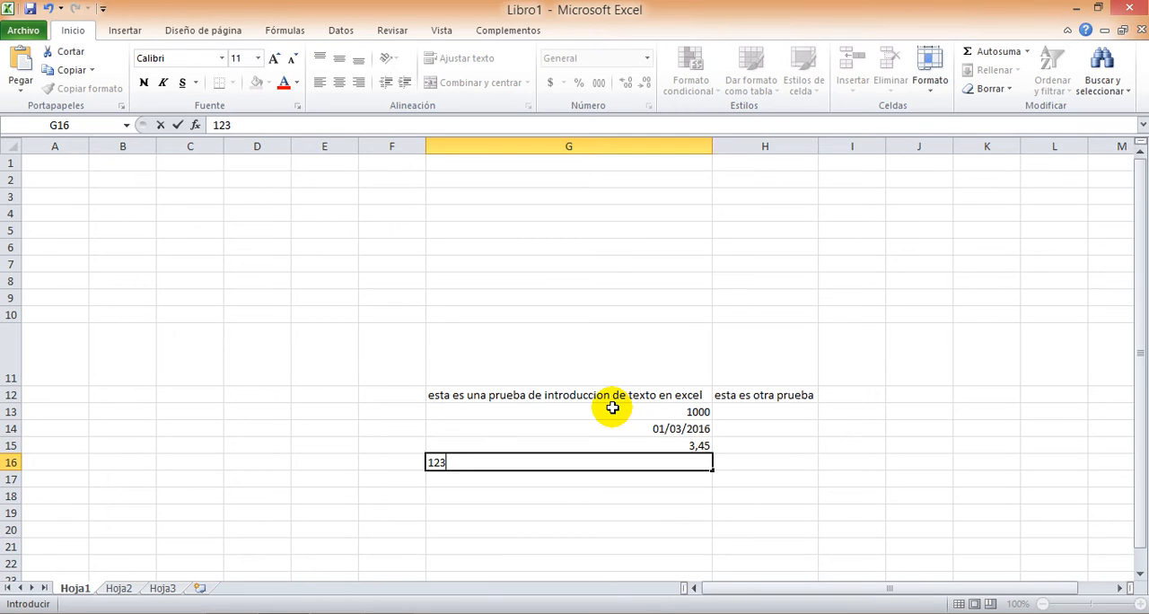
Enter the words carro in cell C4, finca in D4 and nube in E4, moving across row 4
click(176, 213)
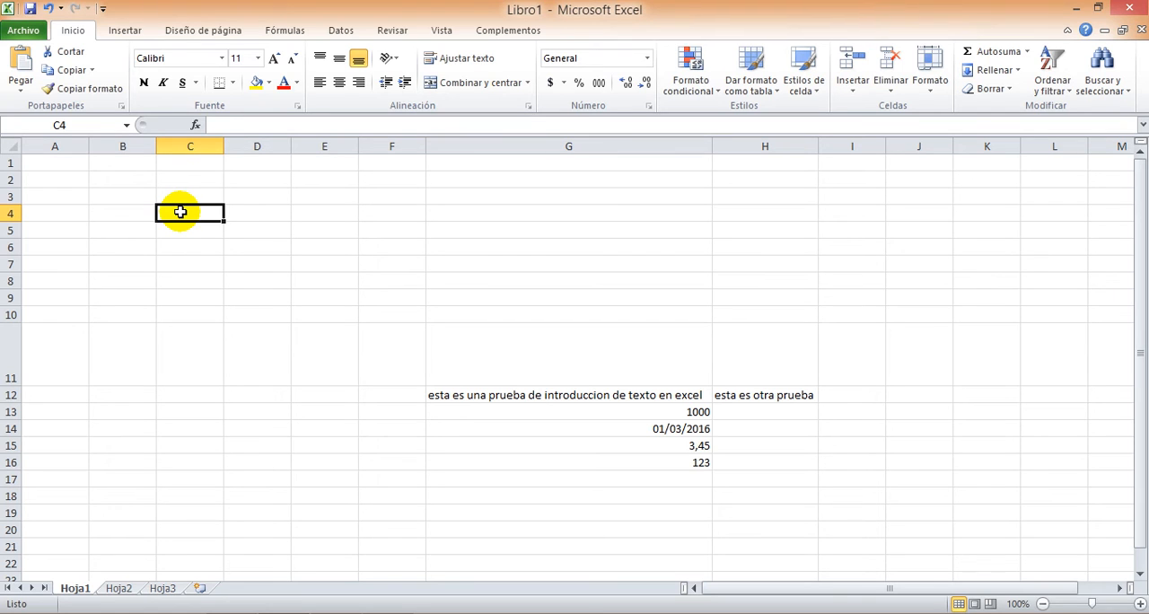
text(carro)
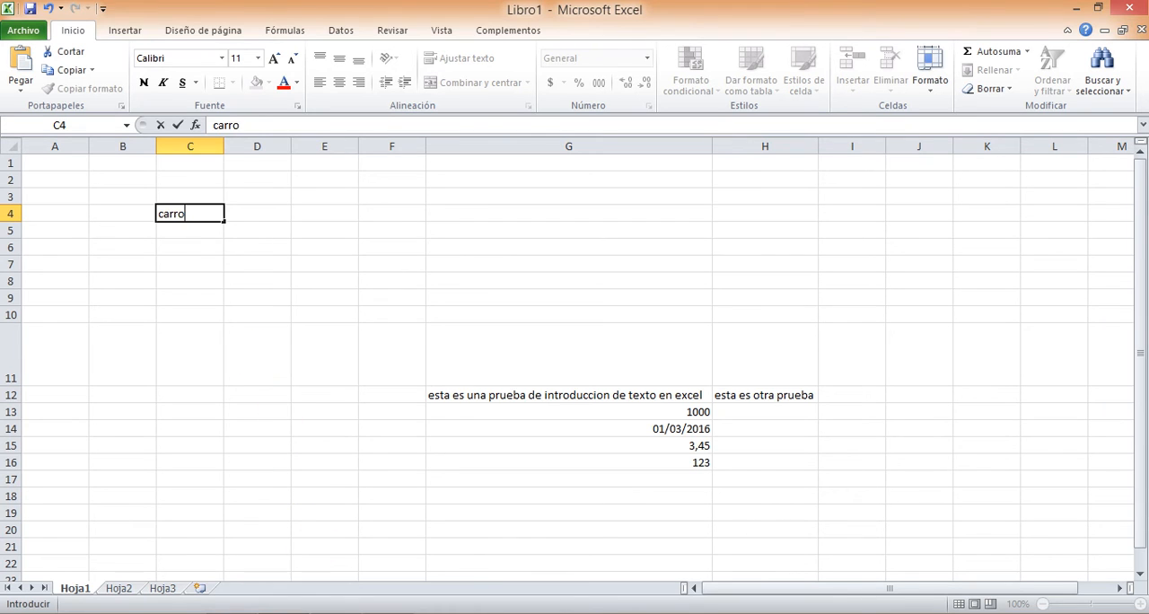
click(385, 613)
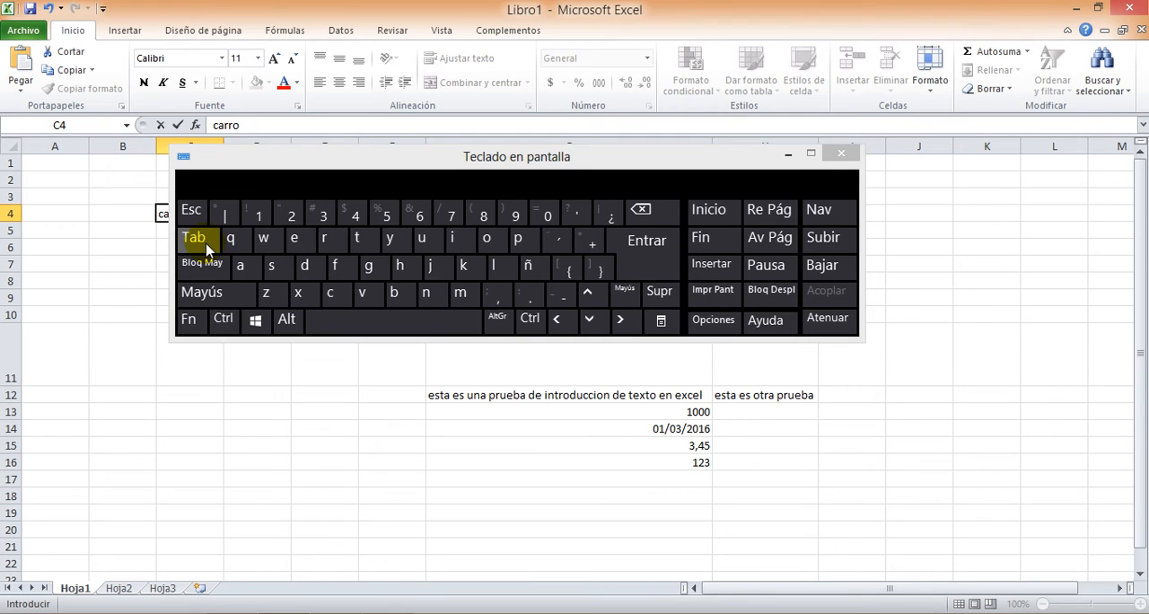
click(787, 153)
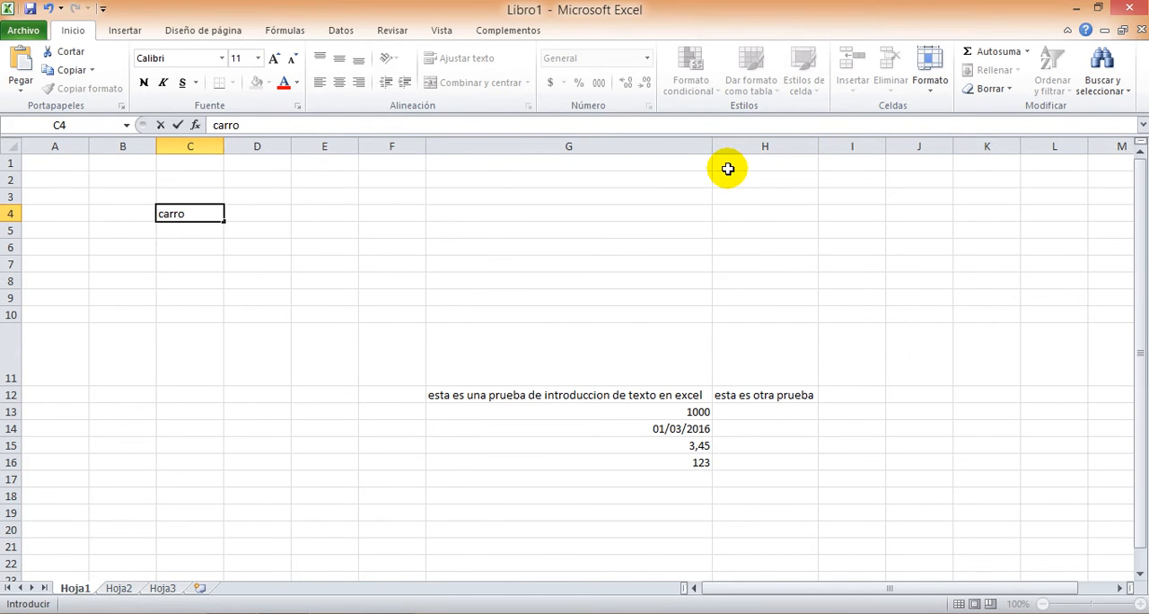
key(Tab)
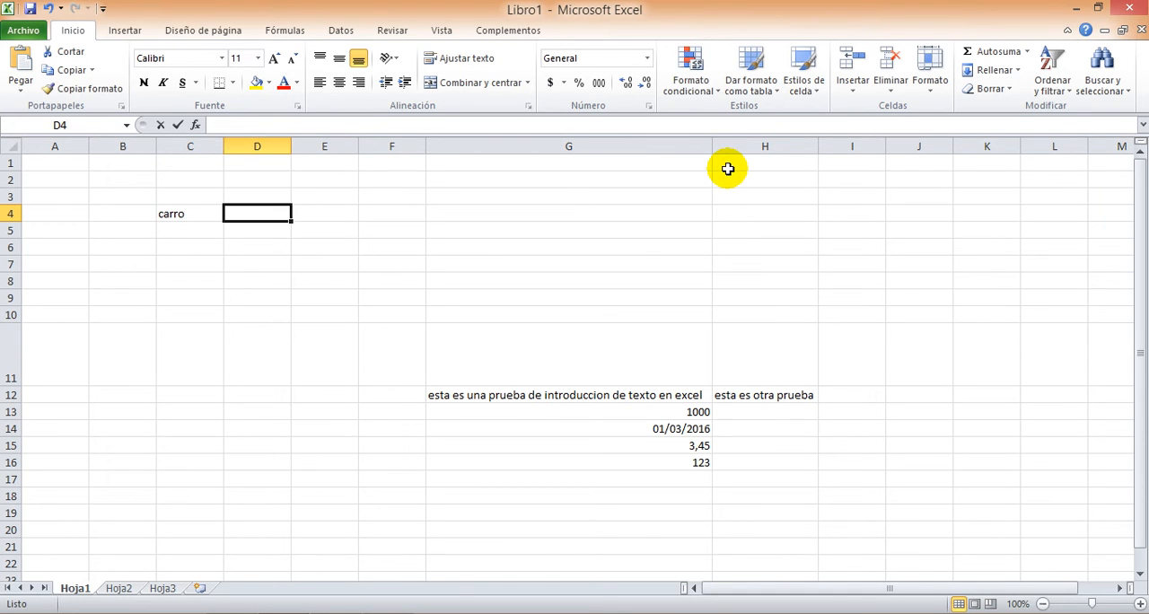
text(finca)
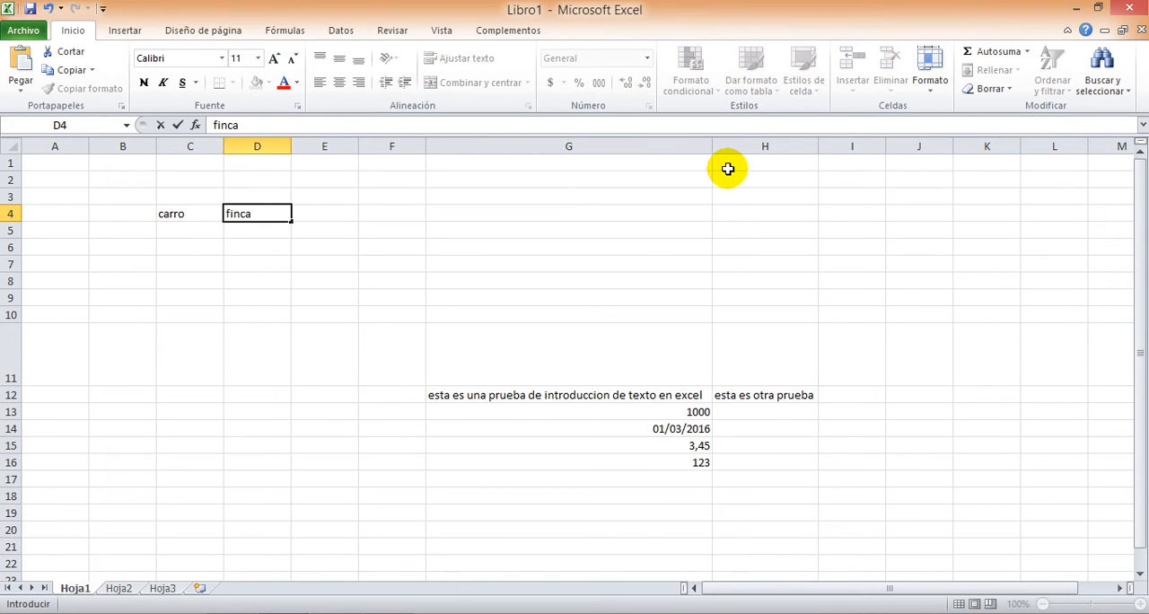
key(Tab)
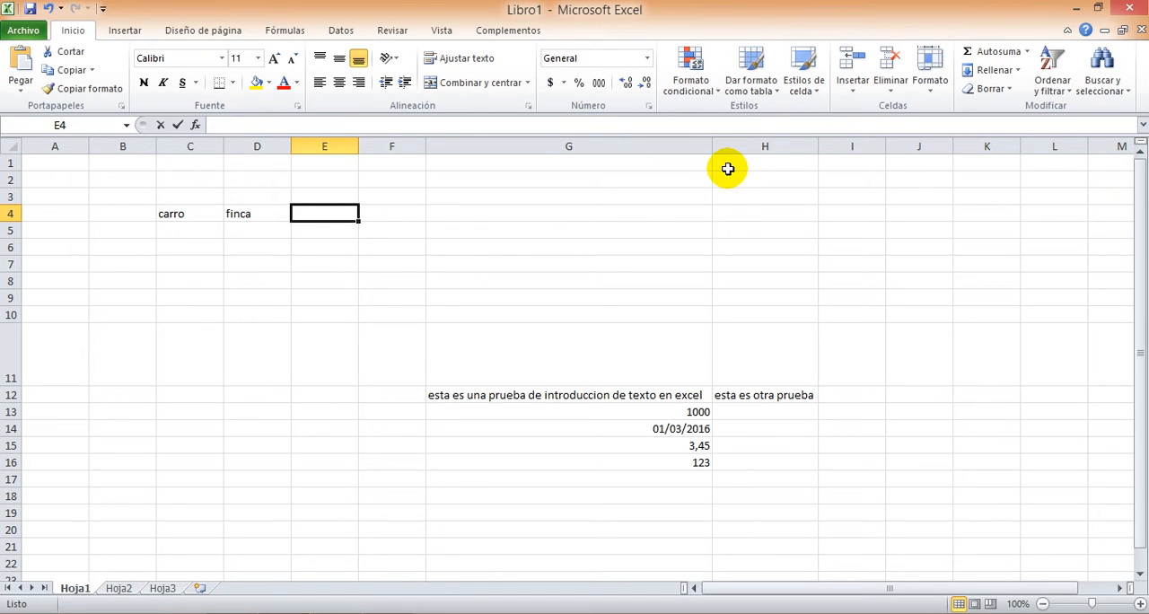
text(nube)
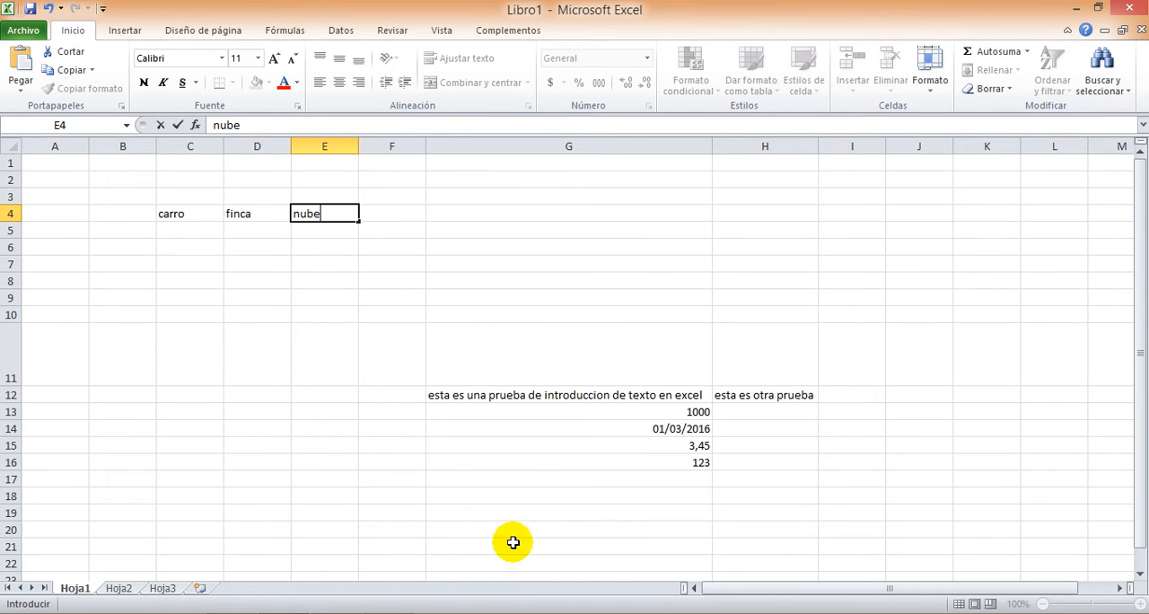
Show the on-screen keyboard briefly, then enter the word tierra in cell B4 beside carro
mouse_move(388, 613)
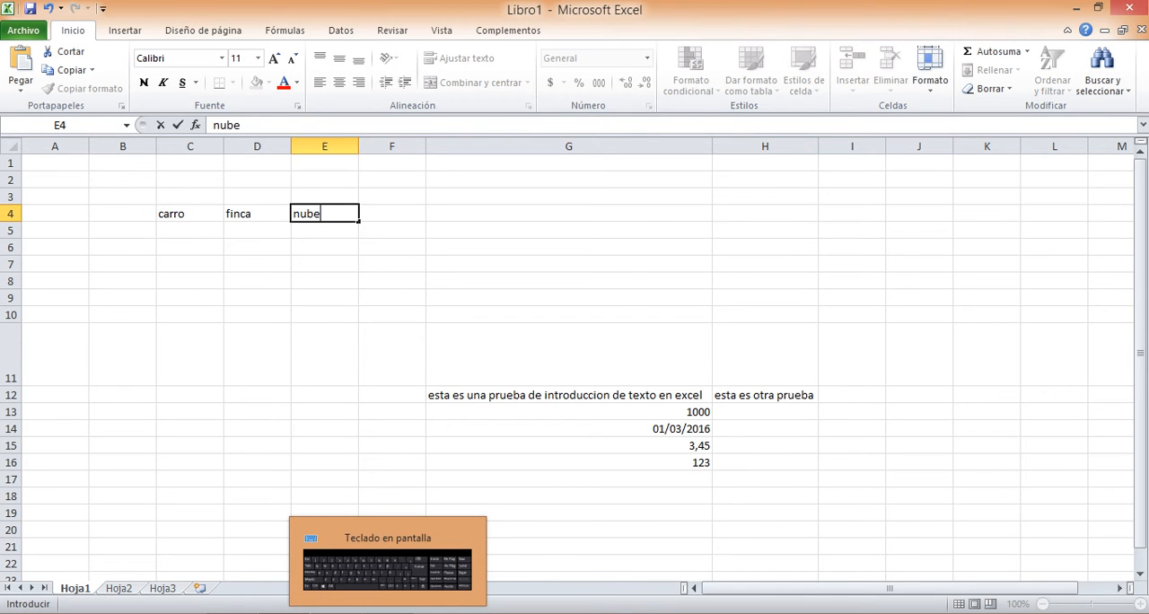
click(388, 566)
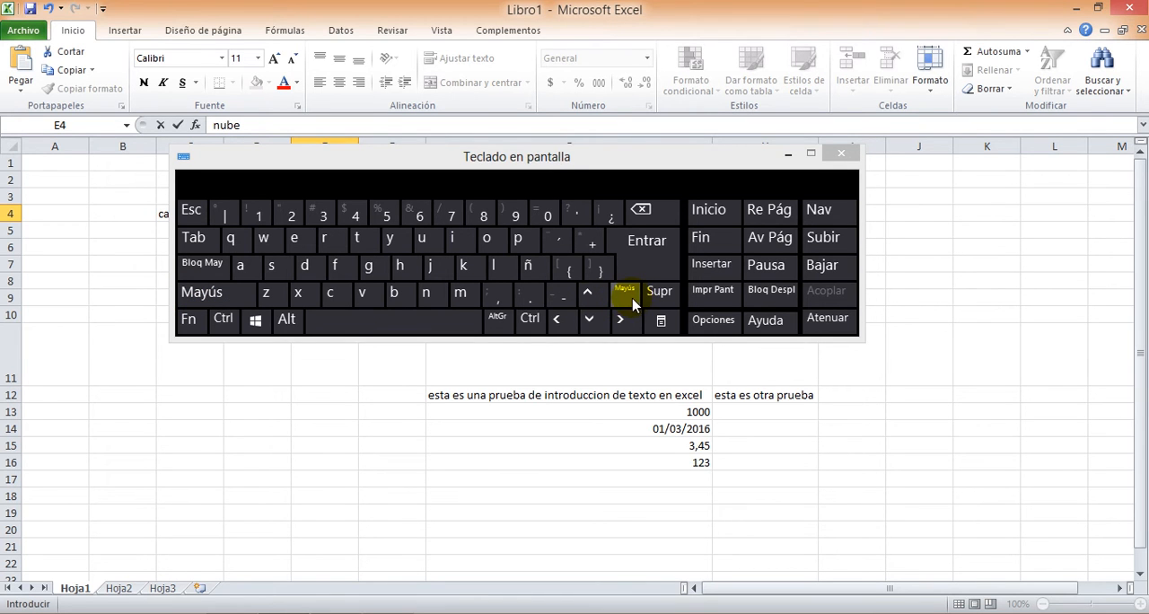
click(784, 155)
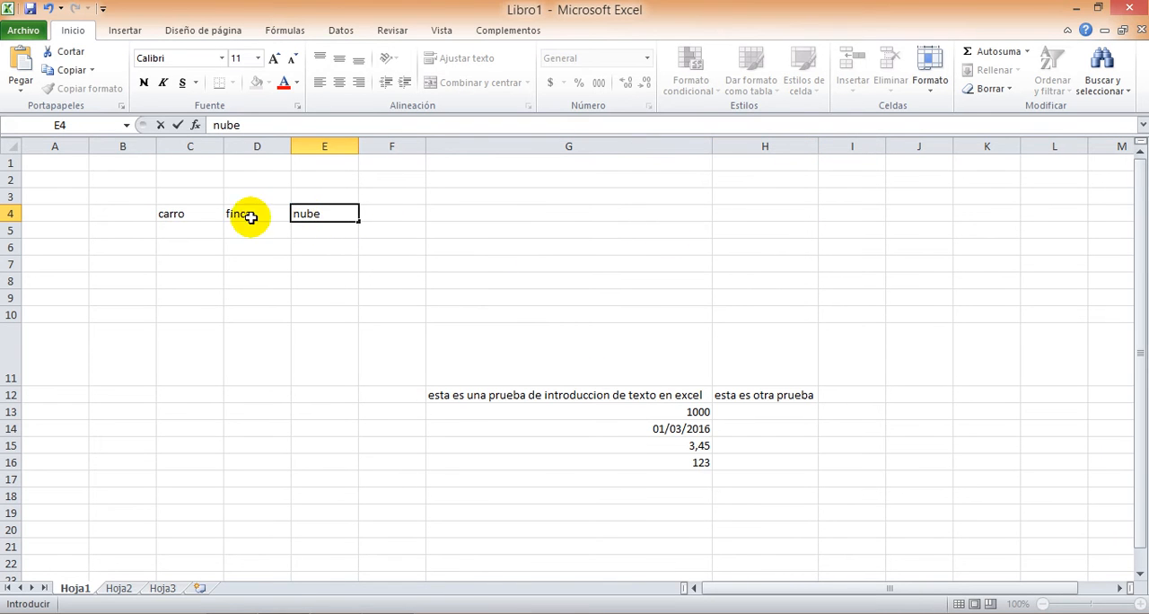
key(Left)
key(Left)
key(Left)
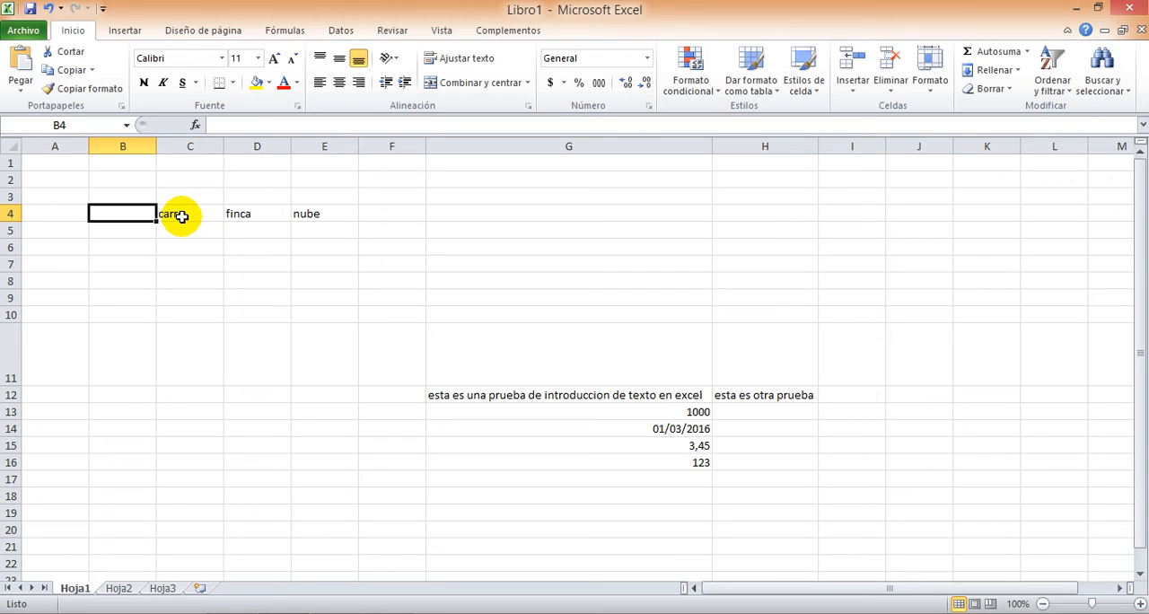
text(tierra)
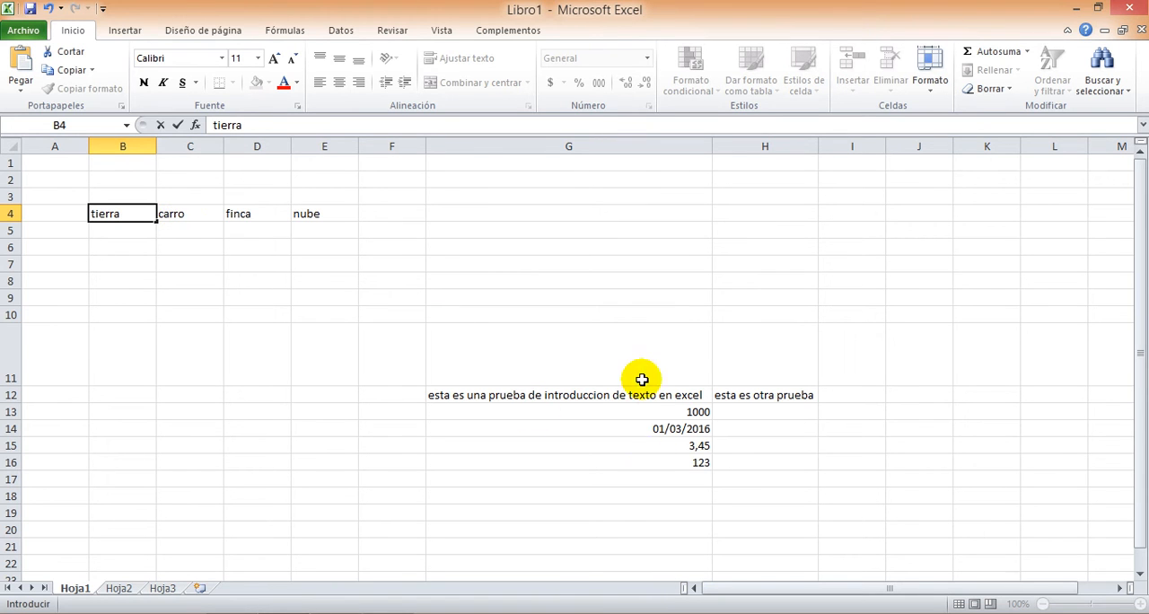
Select cell G16 and move the active cell up column G, one cell at a time, to G11
click(652, 462)
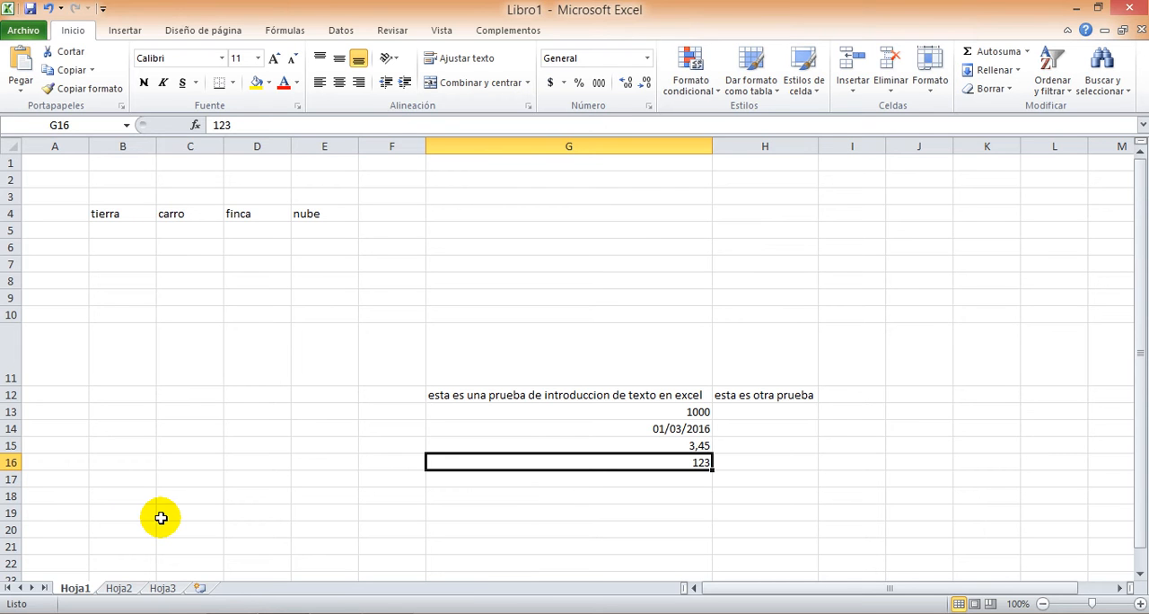
key(Up)
key(Up)
key(Up)
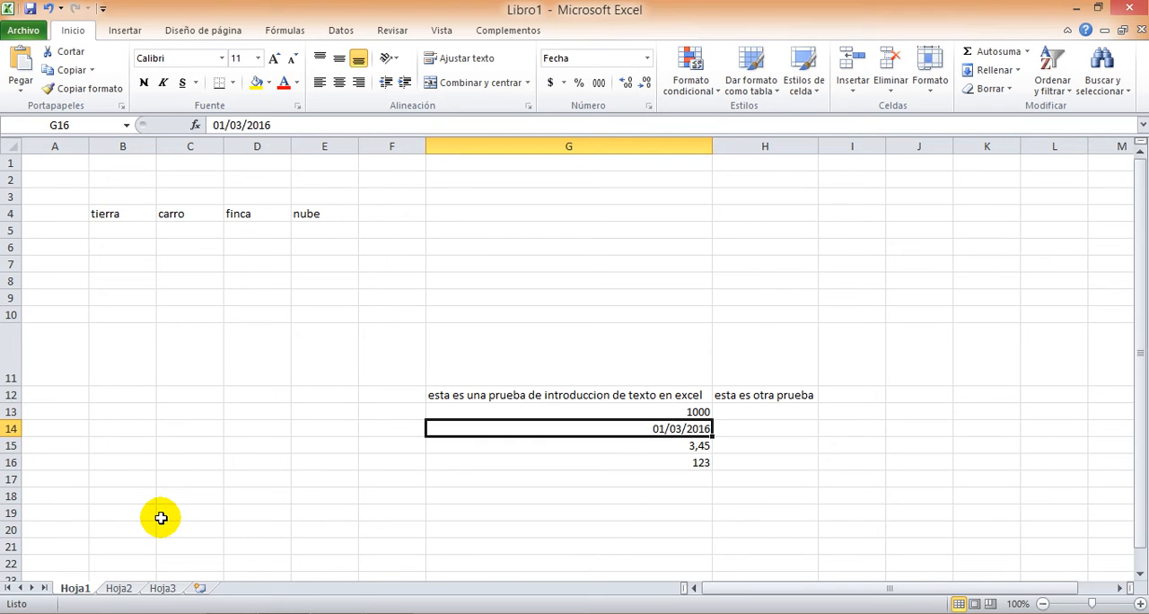
key(Up)
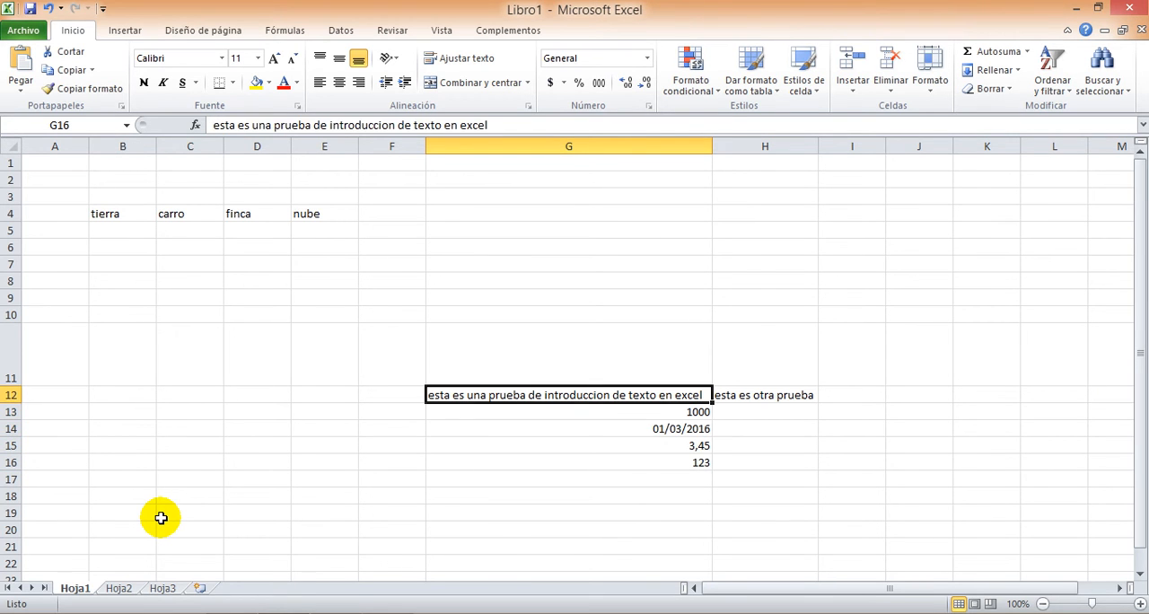
key(Up)
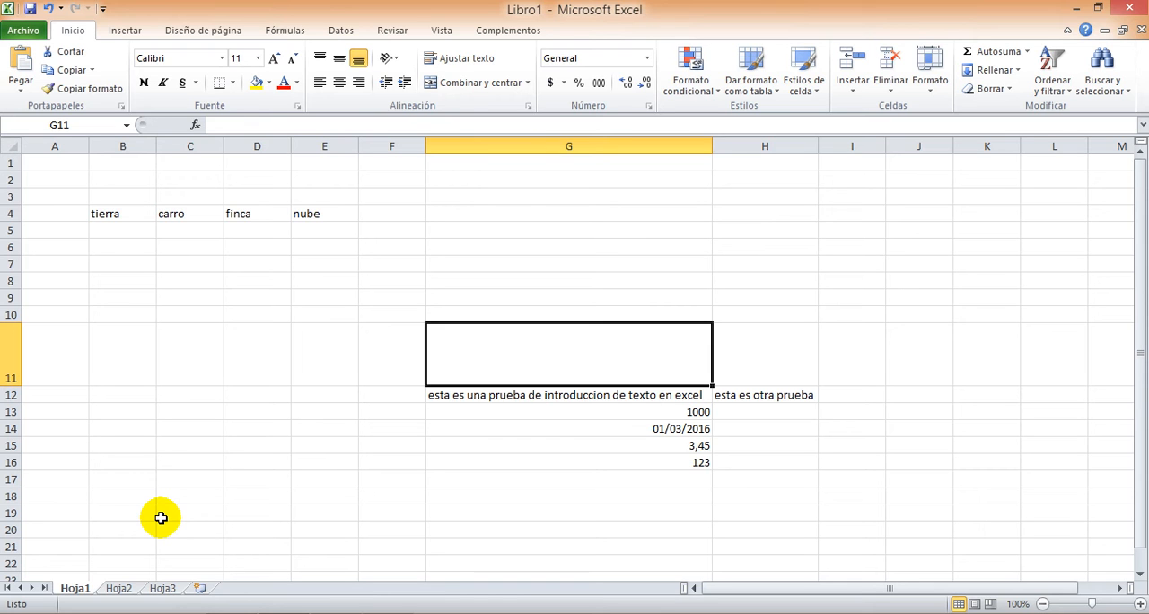
Move the active cell down and up column G to row 8, across to L8, and back to D8
key(Down)
key(Down)
key(Down)
key(Down)
key(Down)
key(Up)
key(Up)
key(Up)
key(Up)
key(Up)
key(Up)
key(Up)
key(Up)
key(Right)
key(Right)
key(Right)
key(Right)
key(Right)
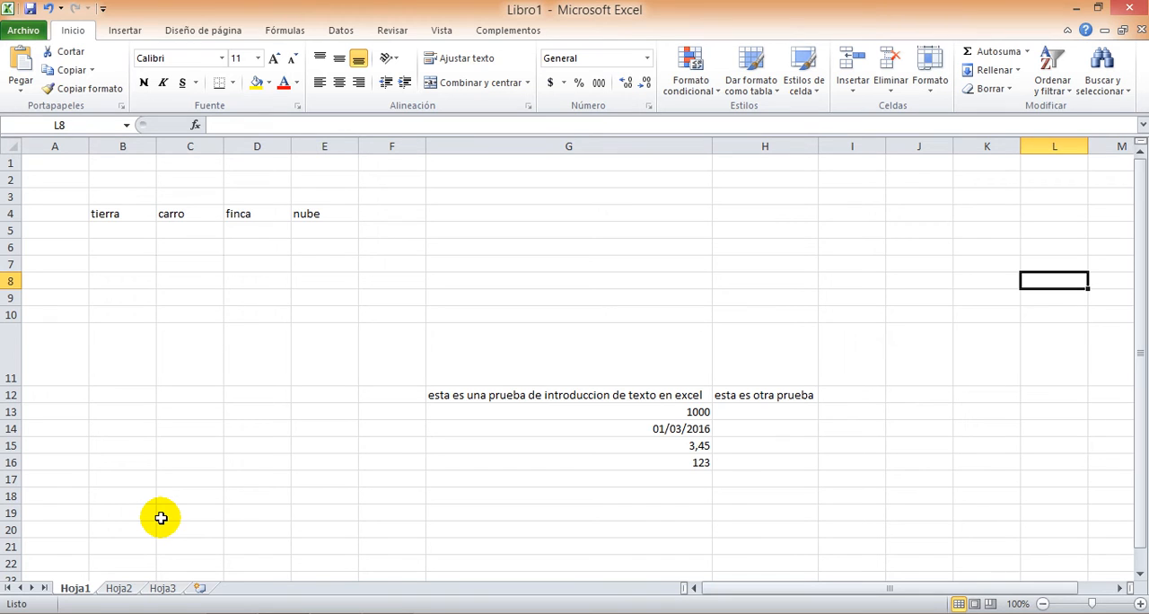
key(Left)
key(Left)
key(Left)
key(Left)
key(Left)
key(Left)
key(Left)
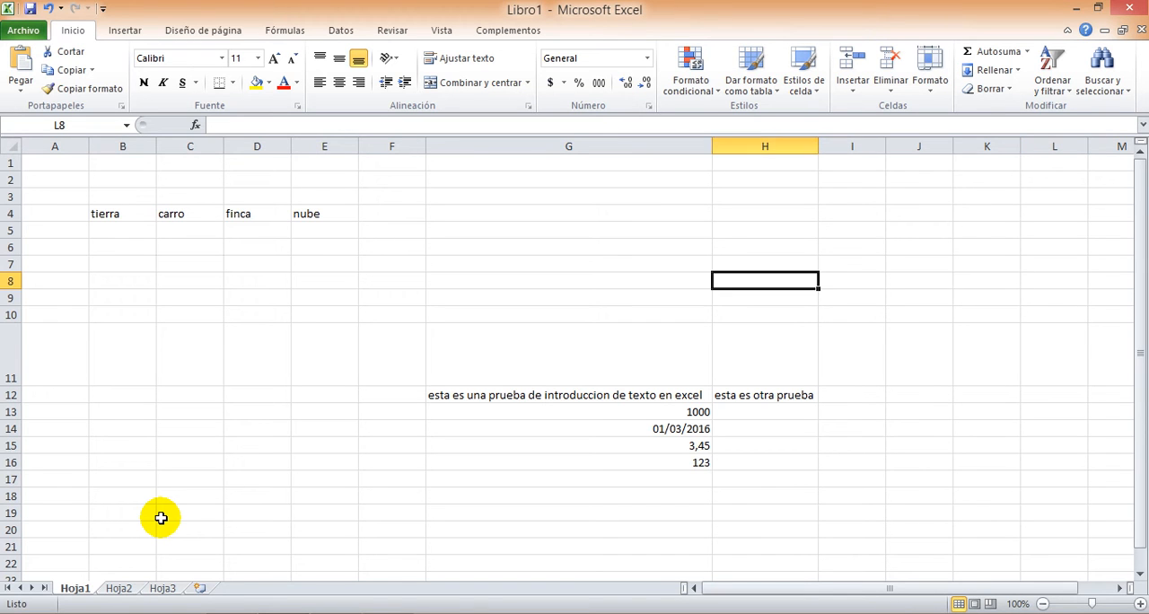
key(Left)
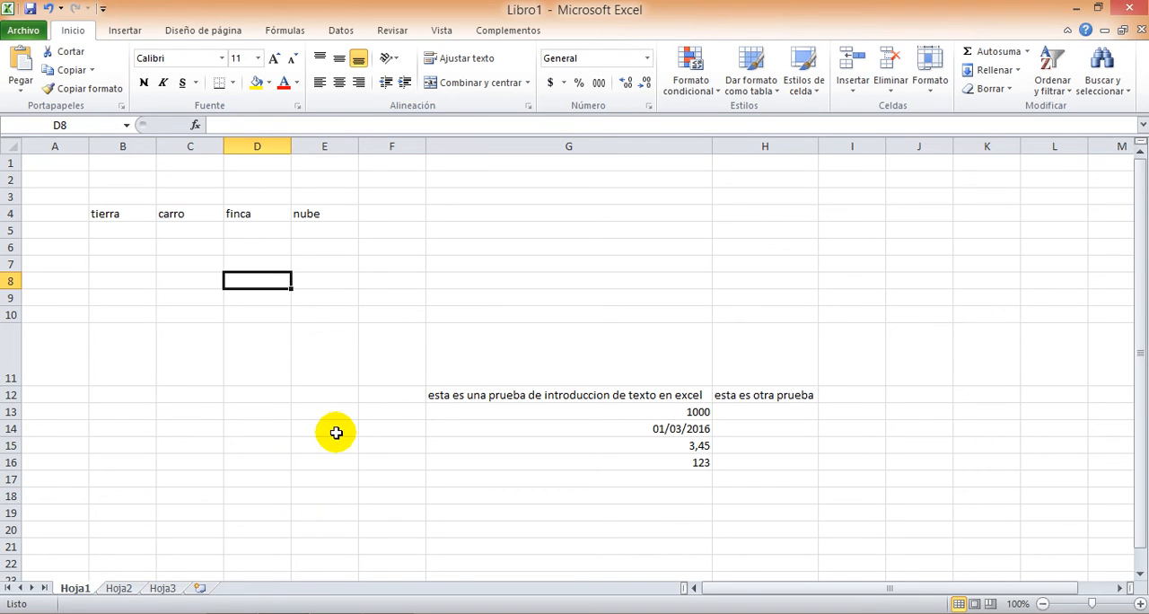
Show and minimize the on-screen keyboard, then enter the word excel in cell D8
key(alt+Tab)
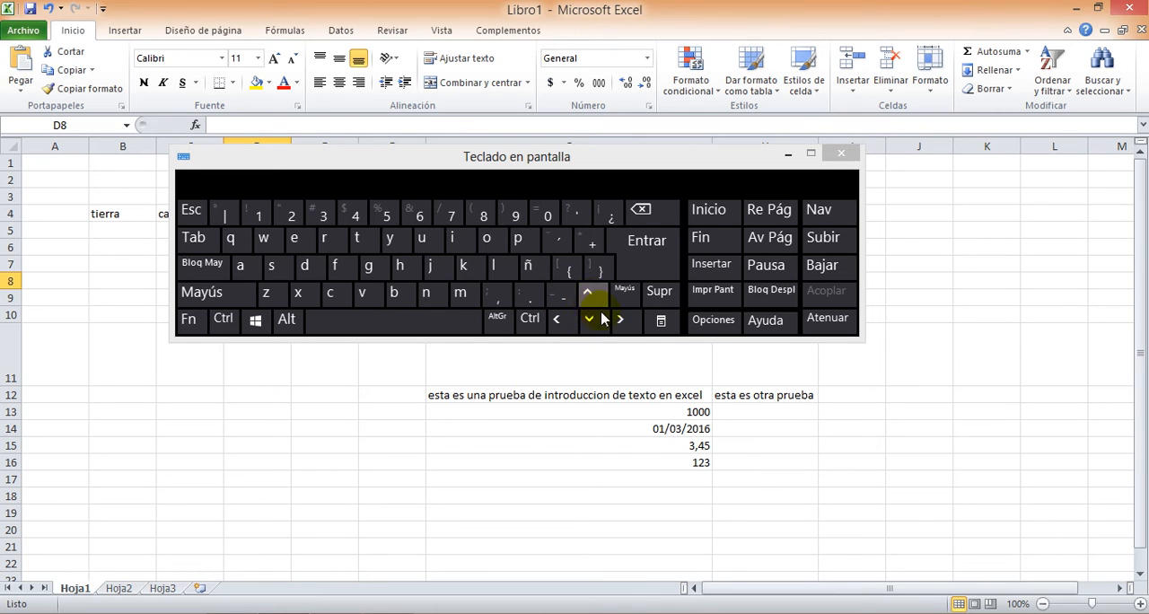
click(787, 157)
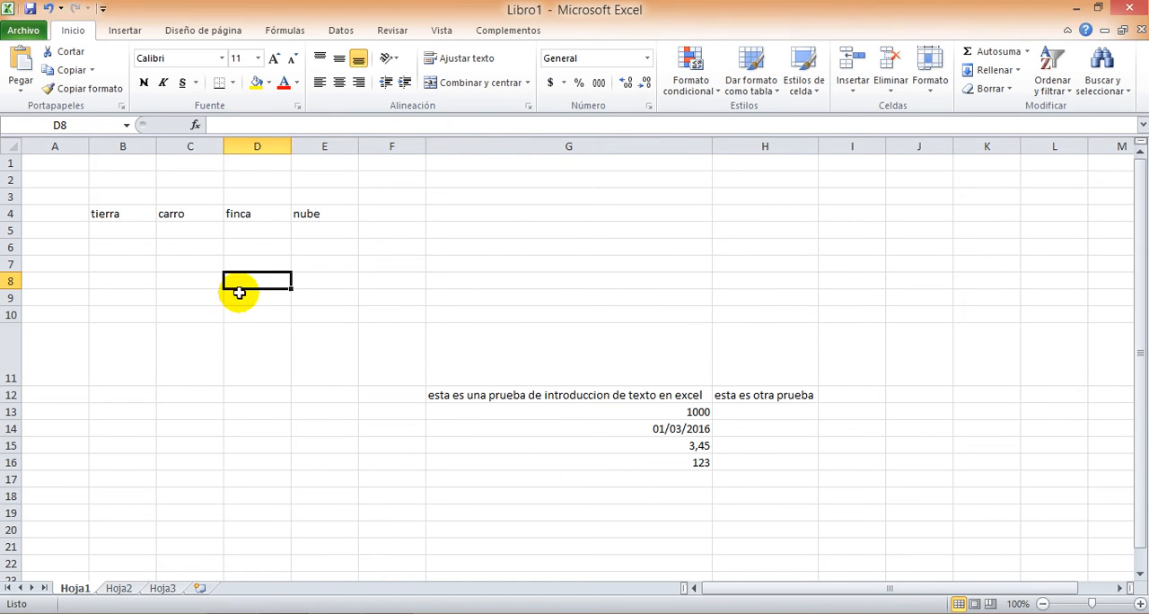
click(249, 282)
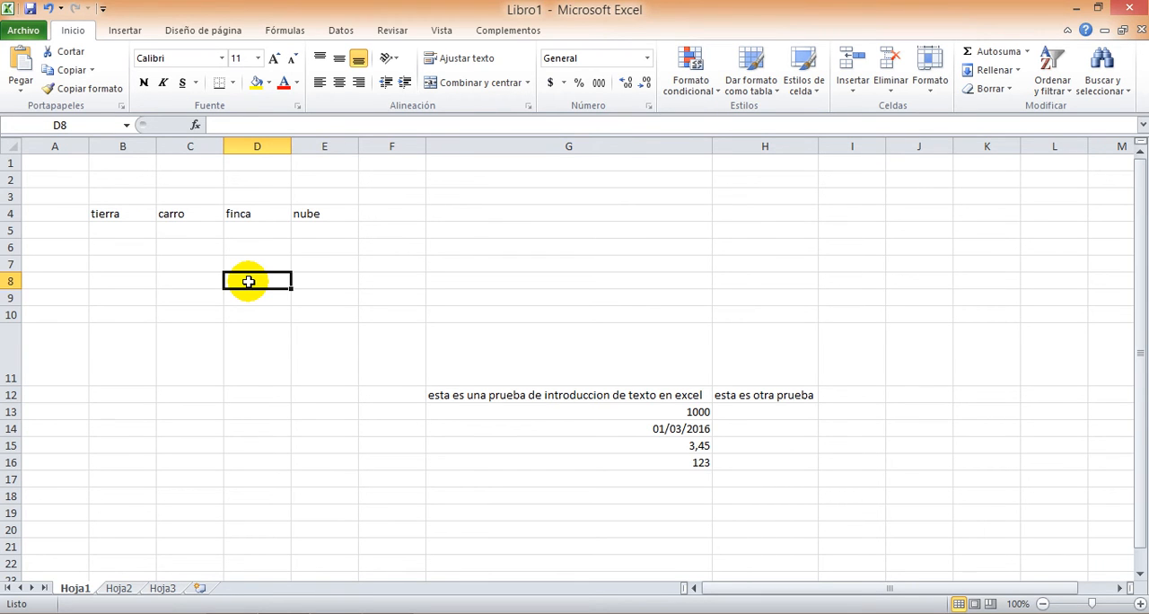
text(excel)
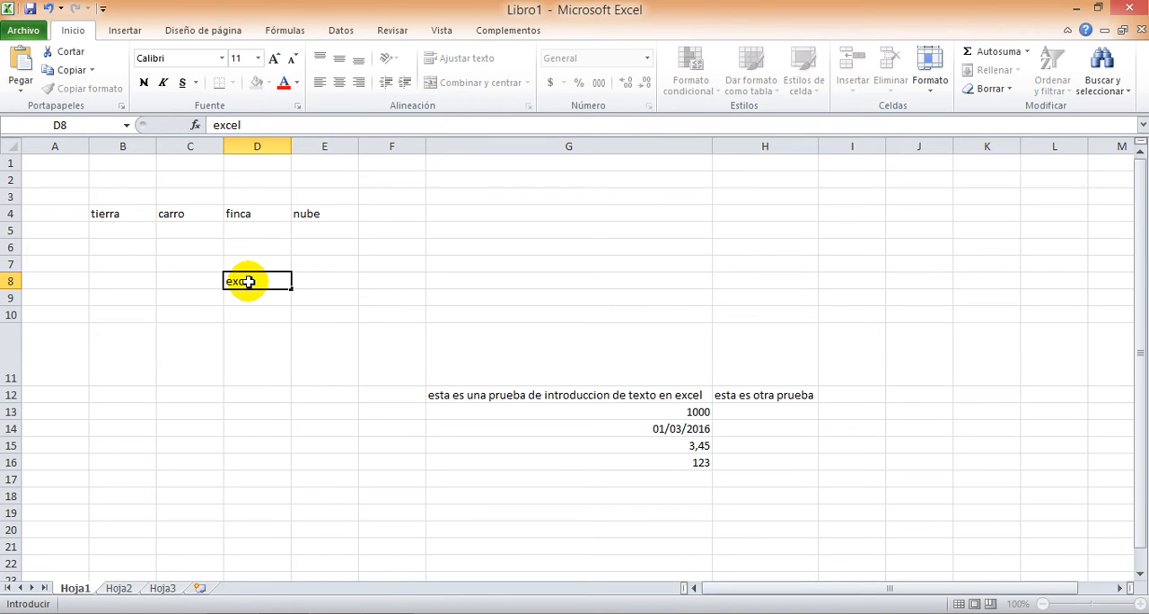
key(Return)
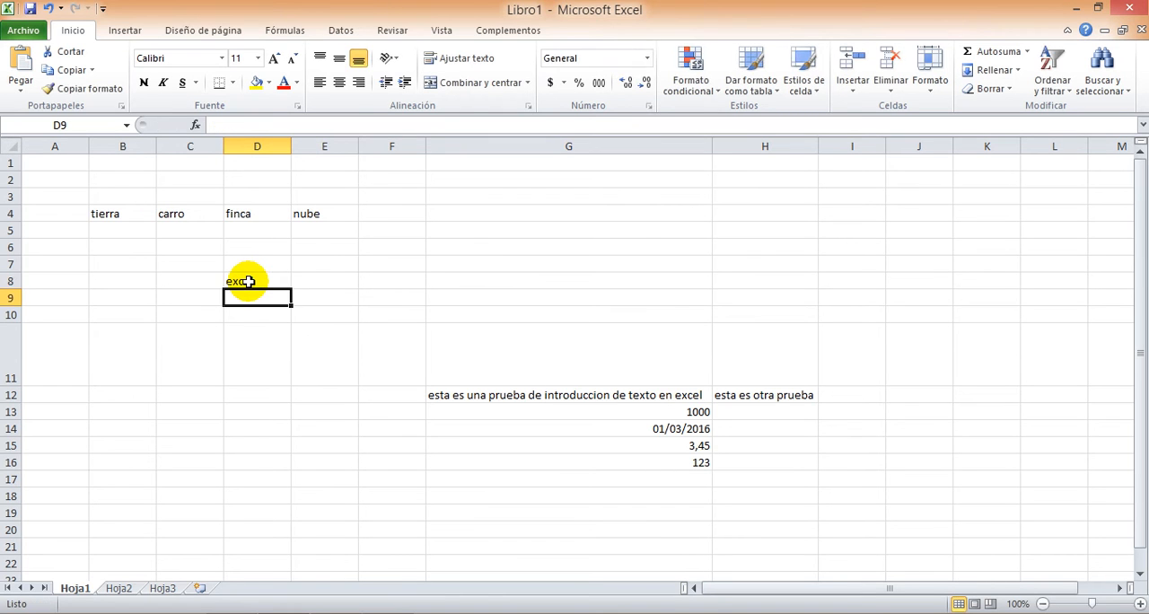
Move the active cell up, down and sideways through the cells around D8, ending on B8
key(Up)
key(Up)
click(248, 282)
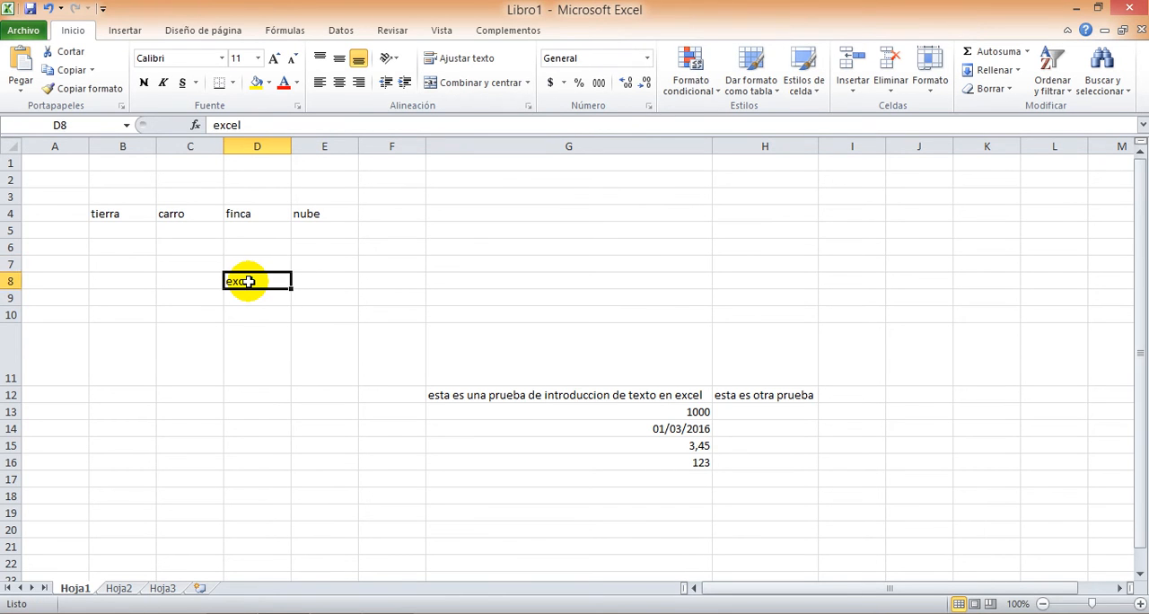
key(Down)
key(Down)
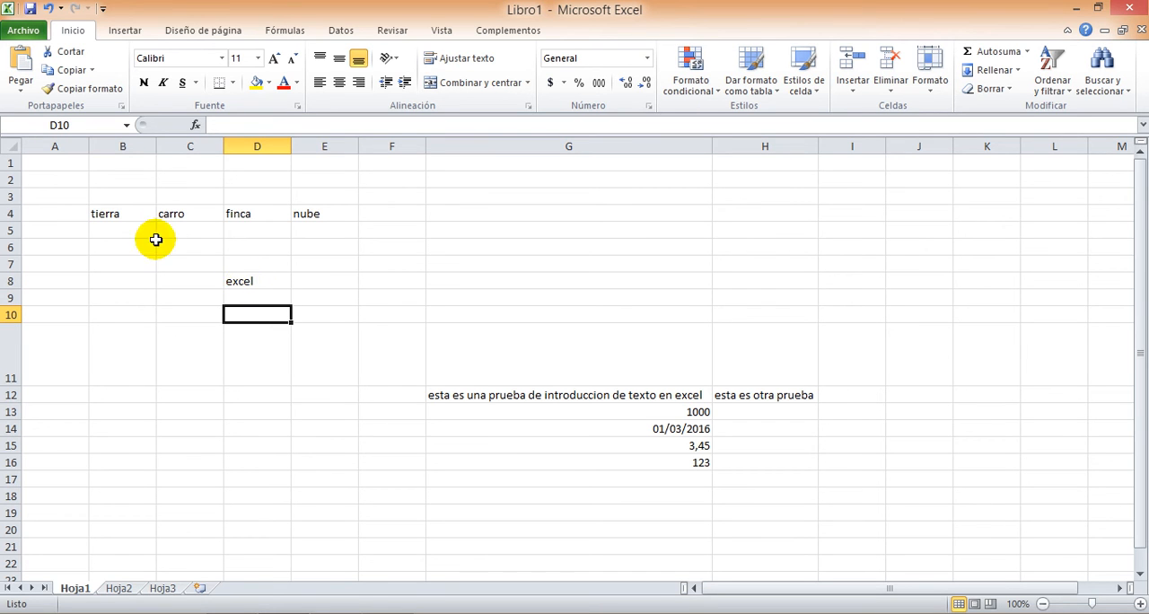
click(243, 338)
key(Up)
key(Up)
key(Up)
key(Up)
key(Down)
key(Down)
key(Left)
key(Left)
key(Right)
key(Right)
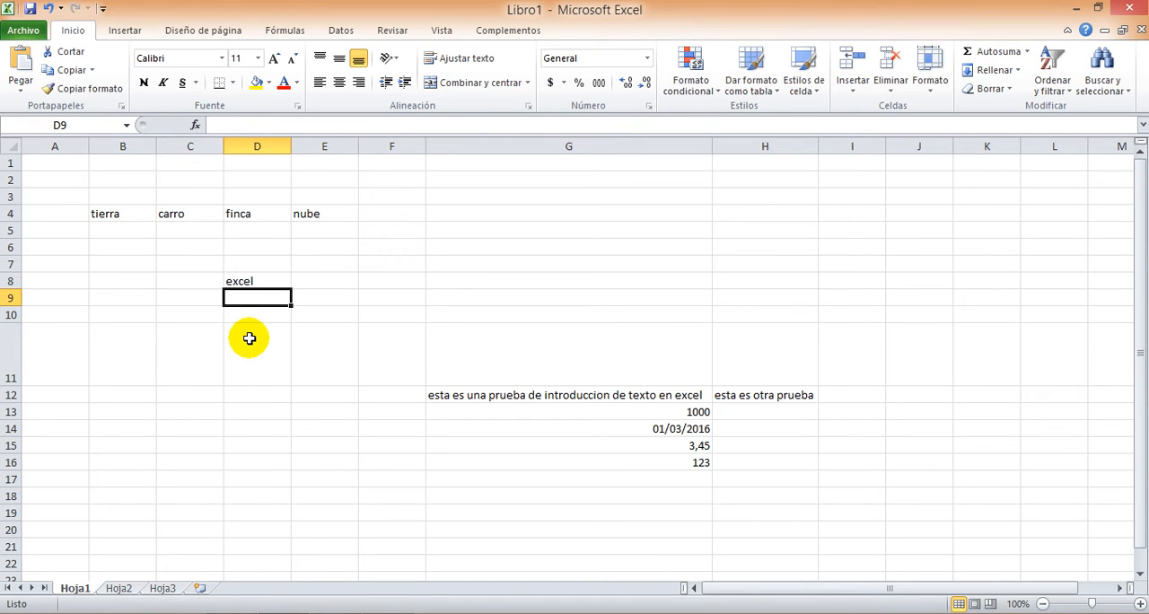
key(Up)
key(Right)
key(Right)
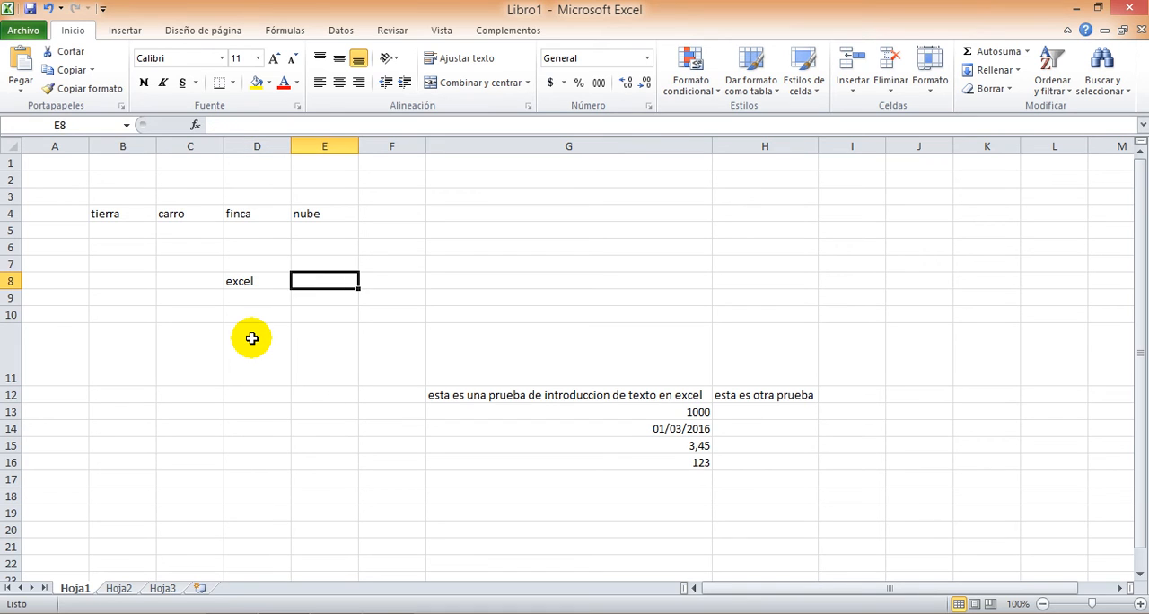
key(Left)
key(Left)
key(Left)
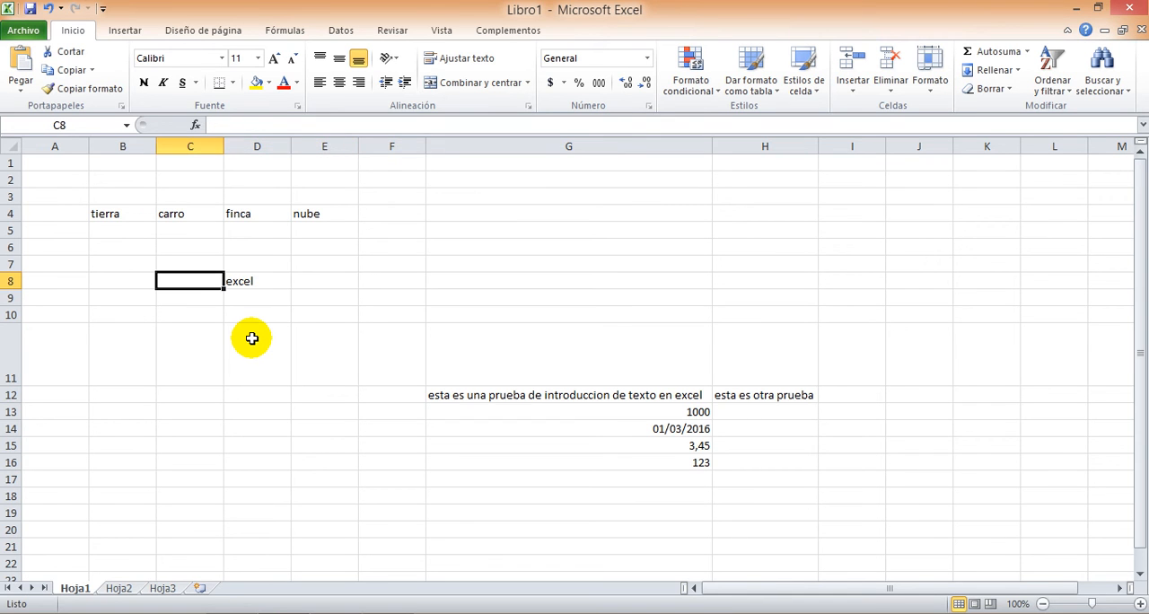
key(Right)
key(Right)
key(Right)
key(Right)
key(Down)
key(Left)
key(Left)
key(Left)
key(Left)
key(Up)
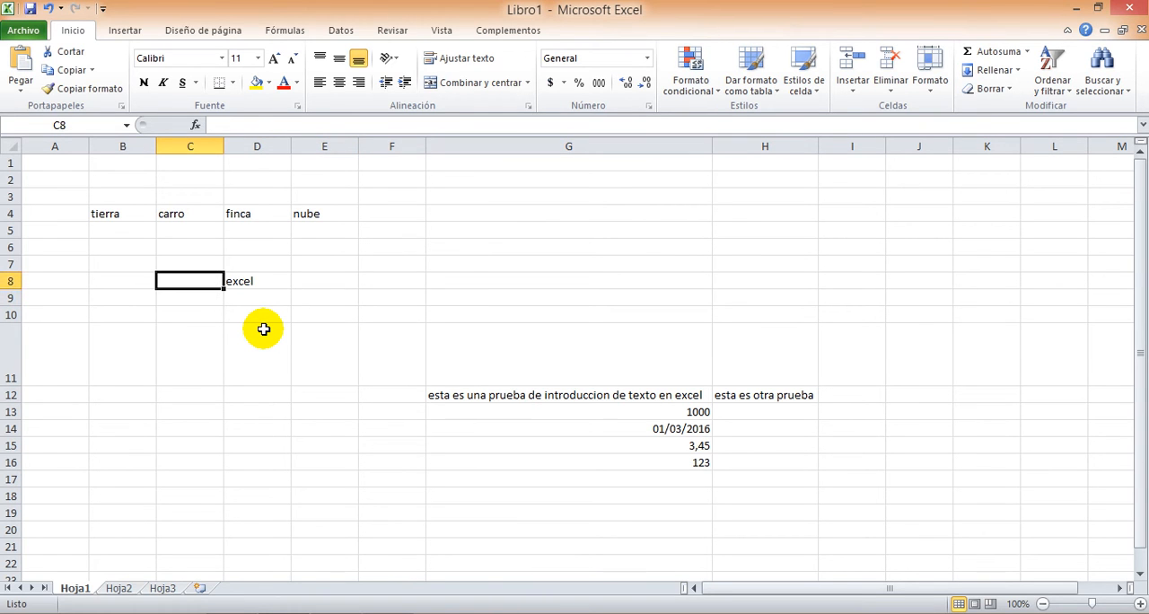
key(Left)
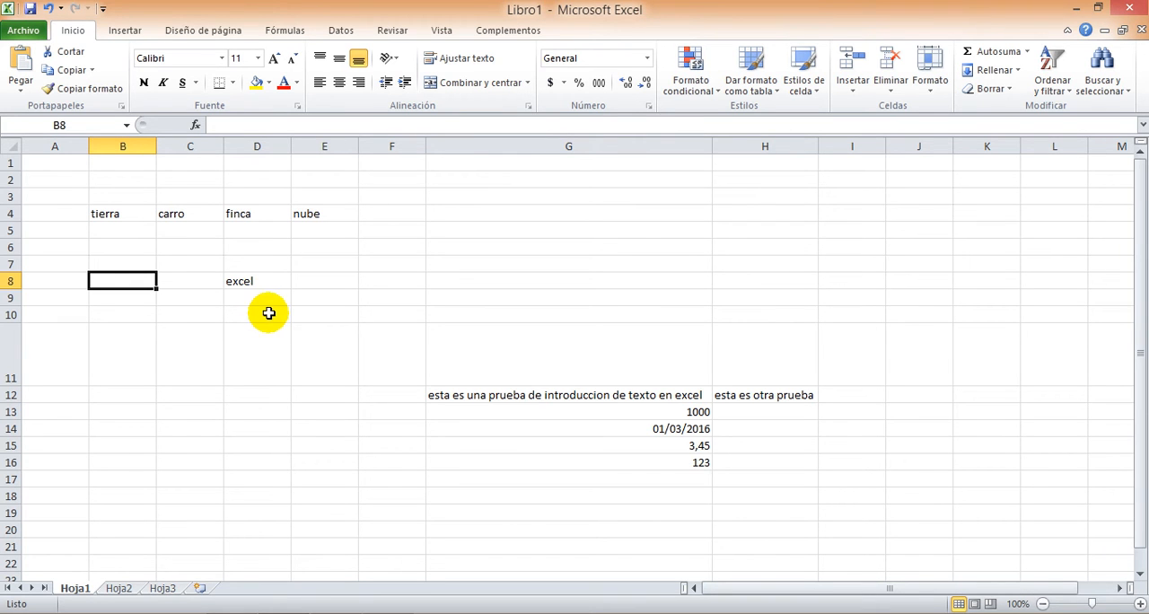
Enter the decimal number 3,141592 in cell G5
click(539, 232)
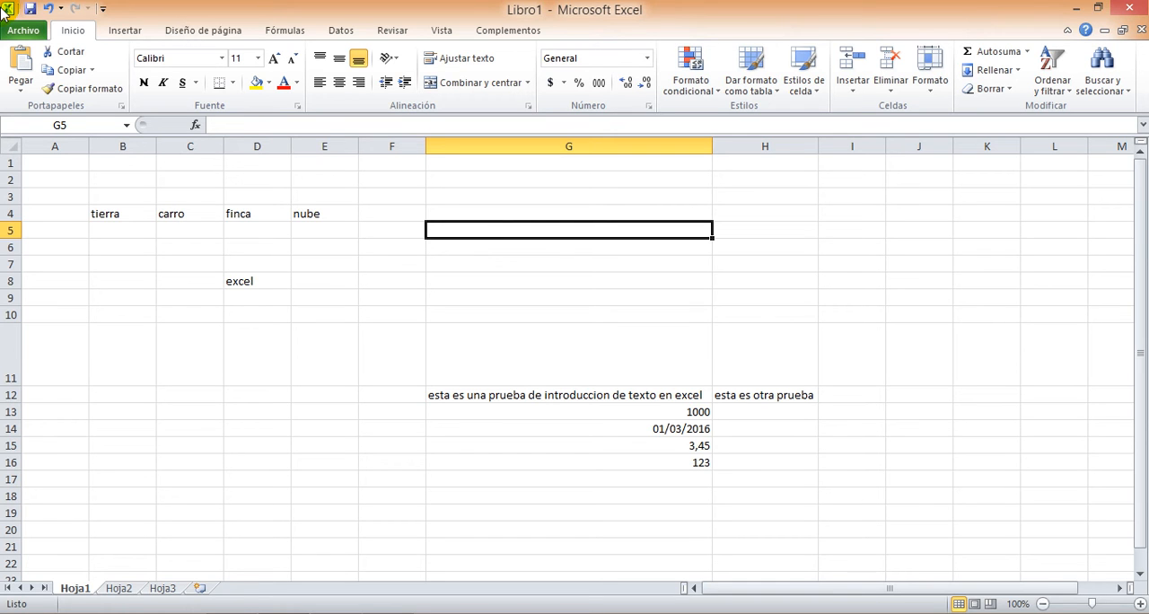
text(3,141592)
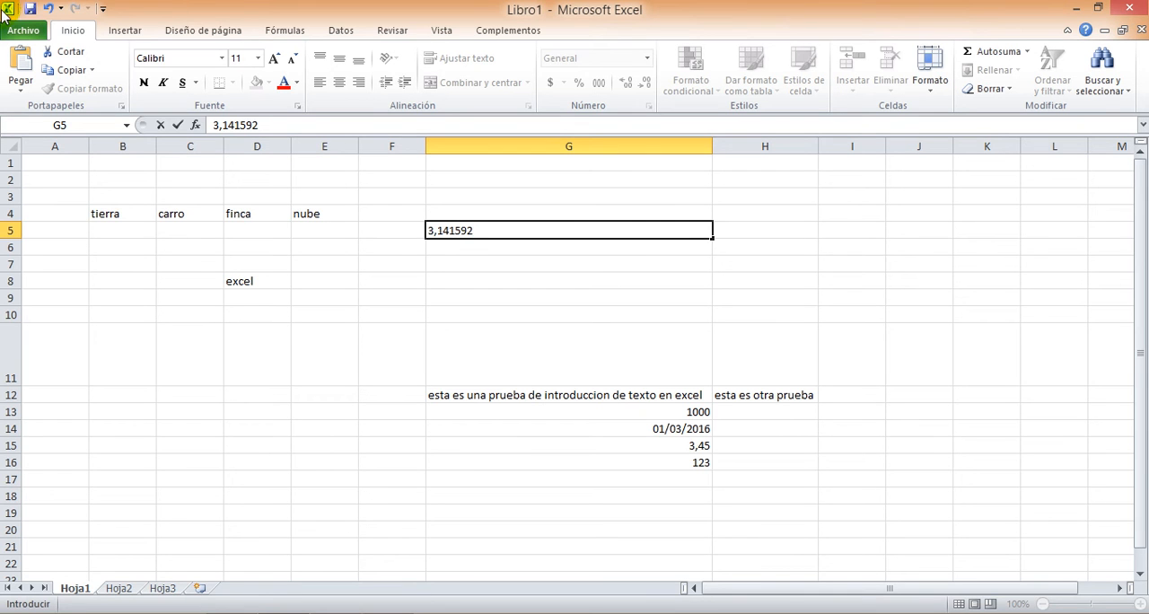
key(Return)
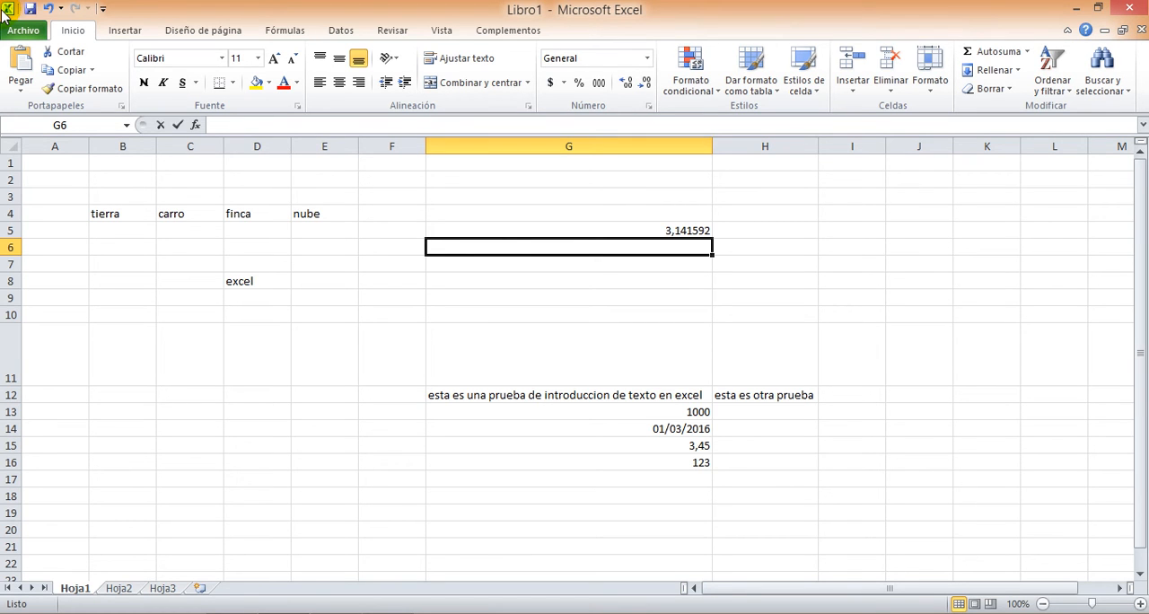
Enter 3.141.592 with dots as thousands separators in cell G6
text(3.14)
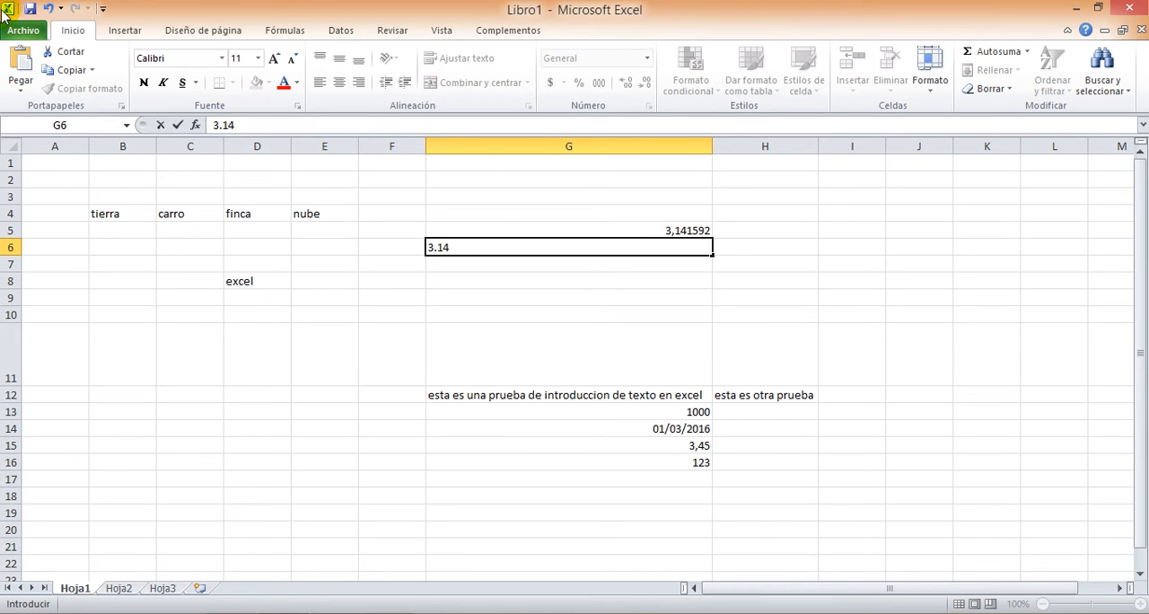
text(1.)
text(592)
key(Return)
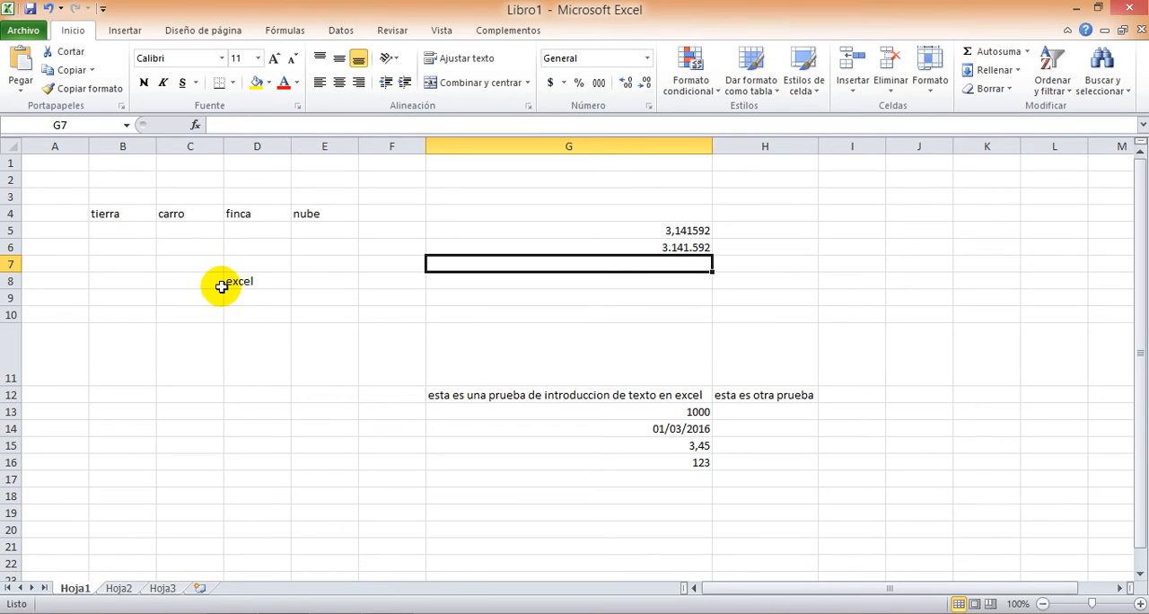
Correct the initial letter of the text in cell D8 to a capital so it reads Excel, without retyping the word
click(272, 280)
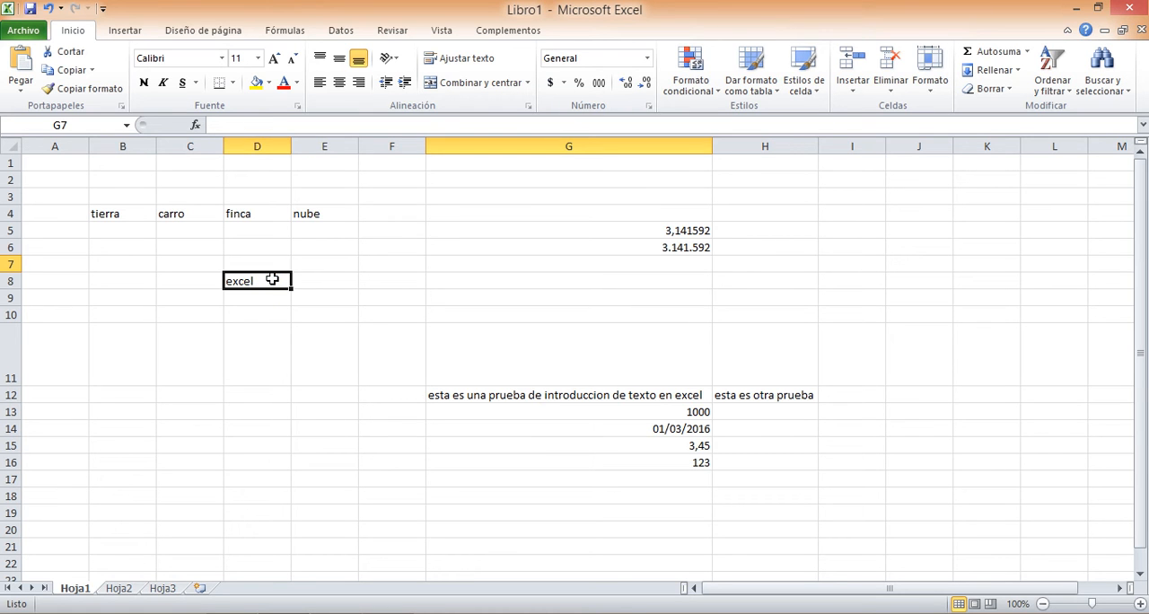
click(272, 279)
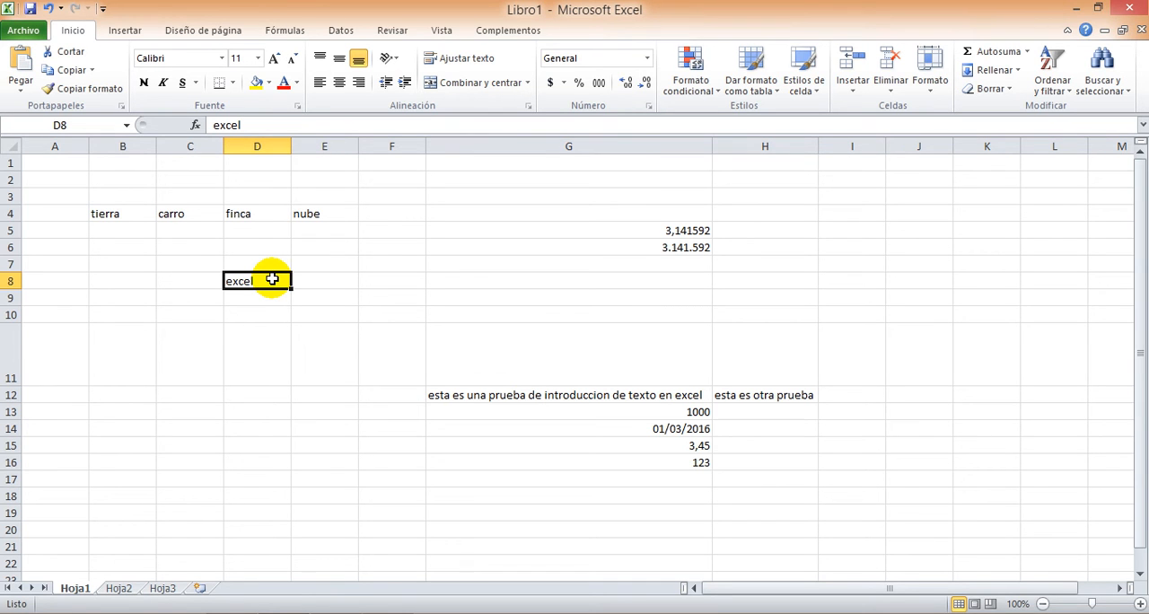
text(E)
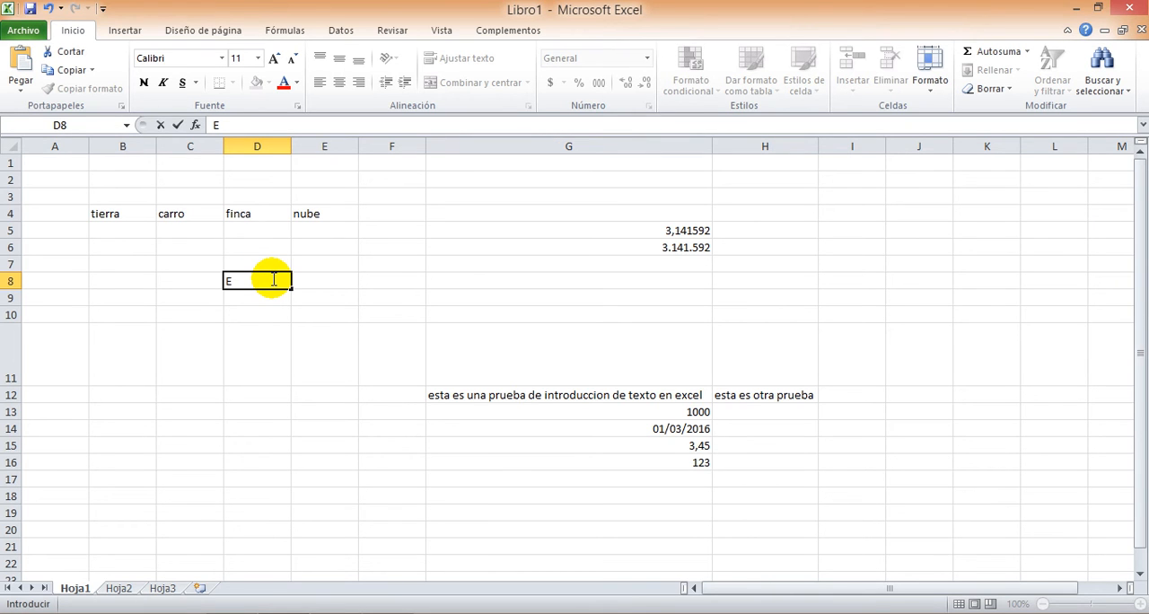
key(Escape)
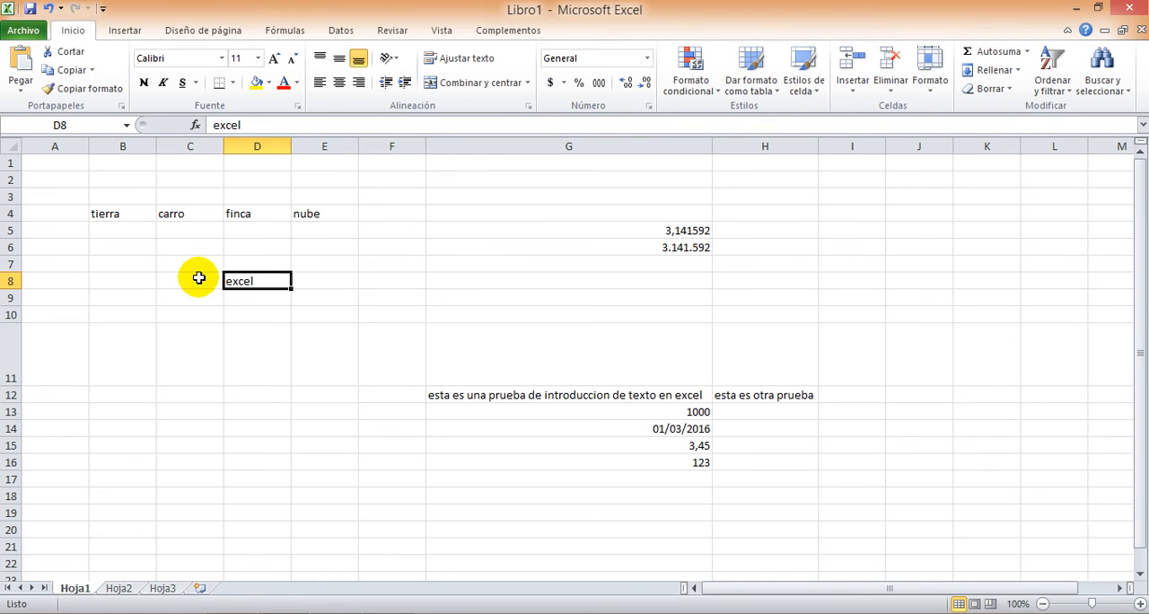
key(F2)
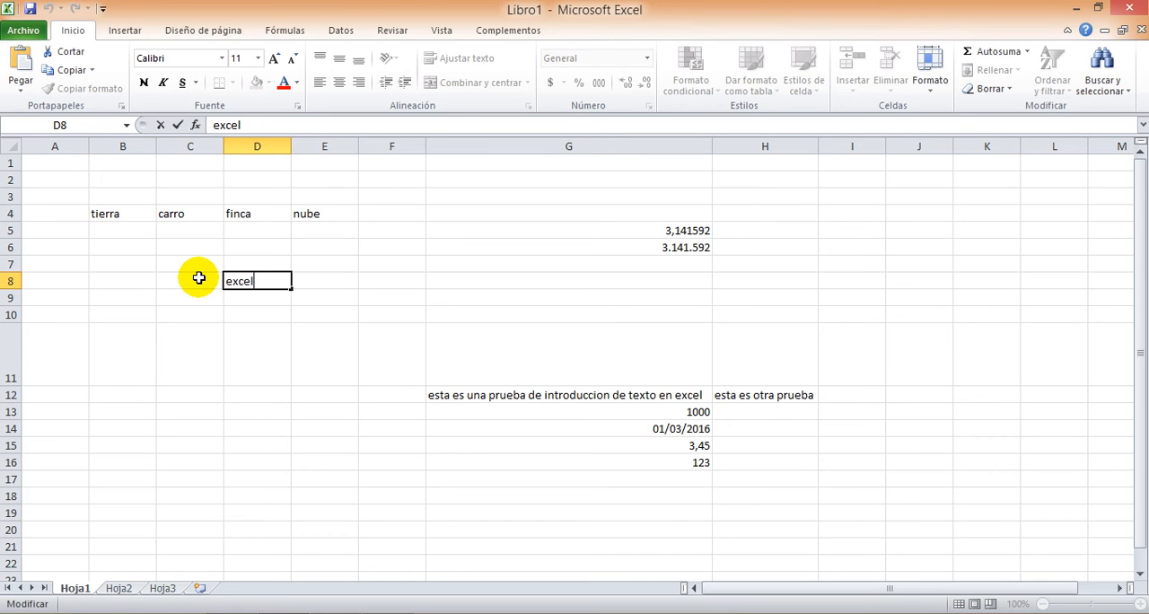
key(Left)
key(Left)
key(Left)
key(Delete)
text(E)
key(Return)
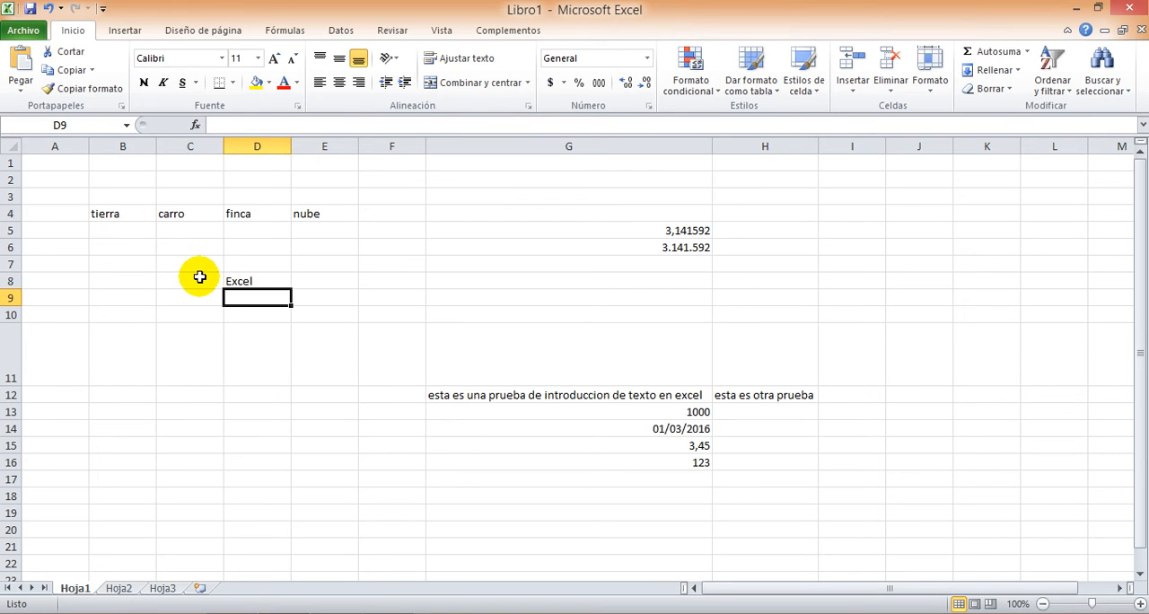
On sheet Hoja2, enter 1 in cell A1 and arraoz in cell B1
click(120, 588)
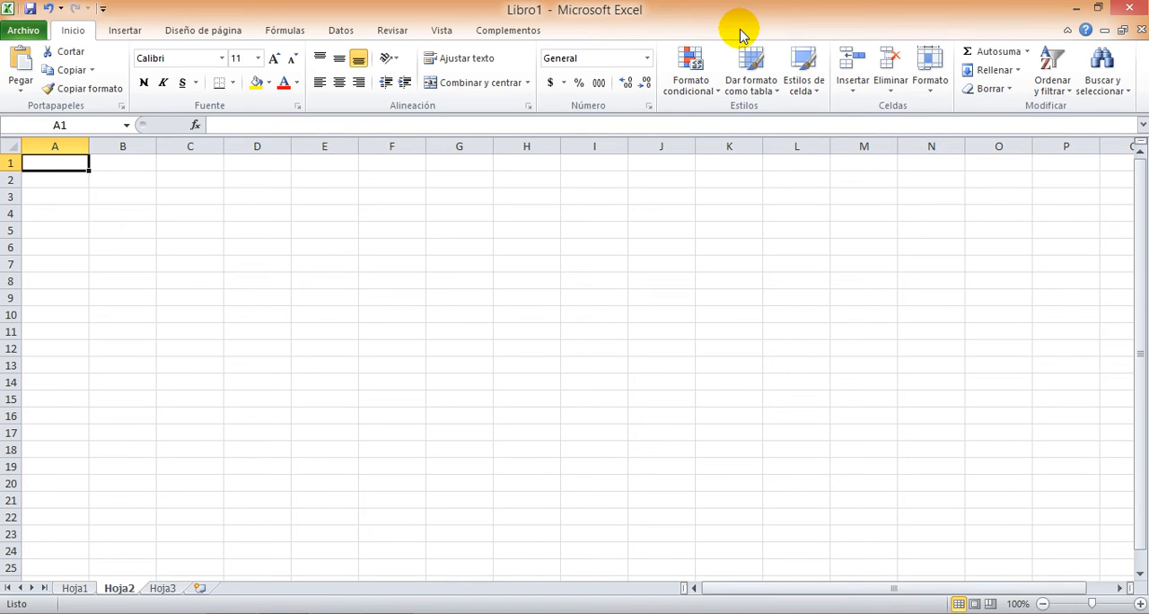
text(1)
key(Tab)
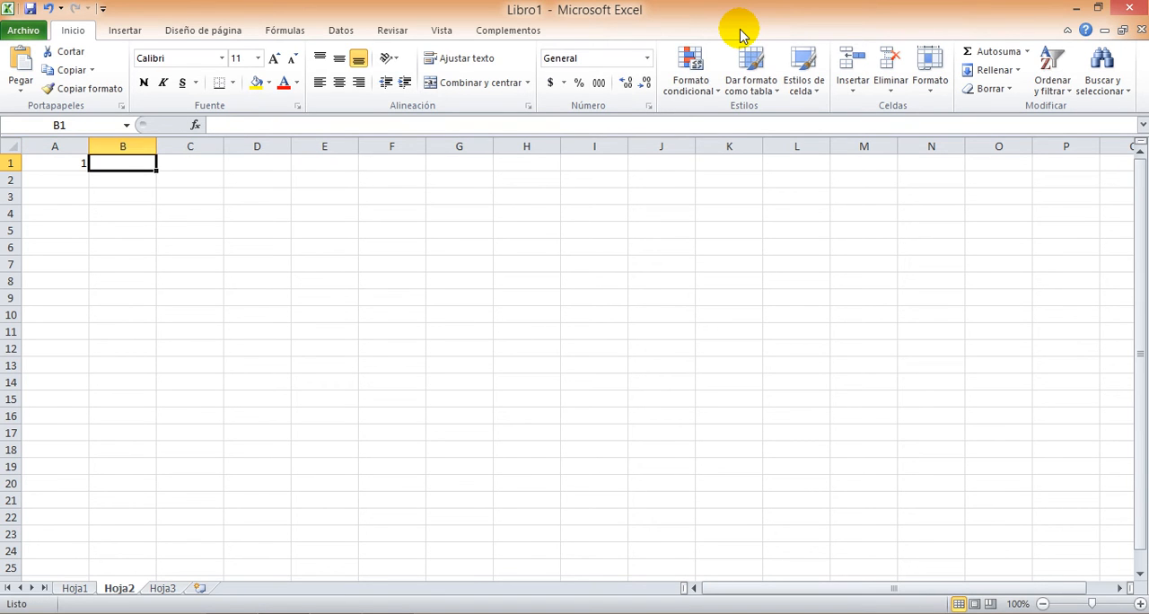
text(arraoz)
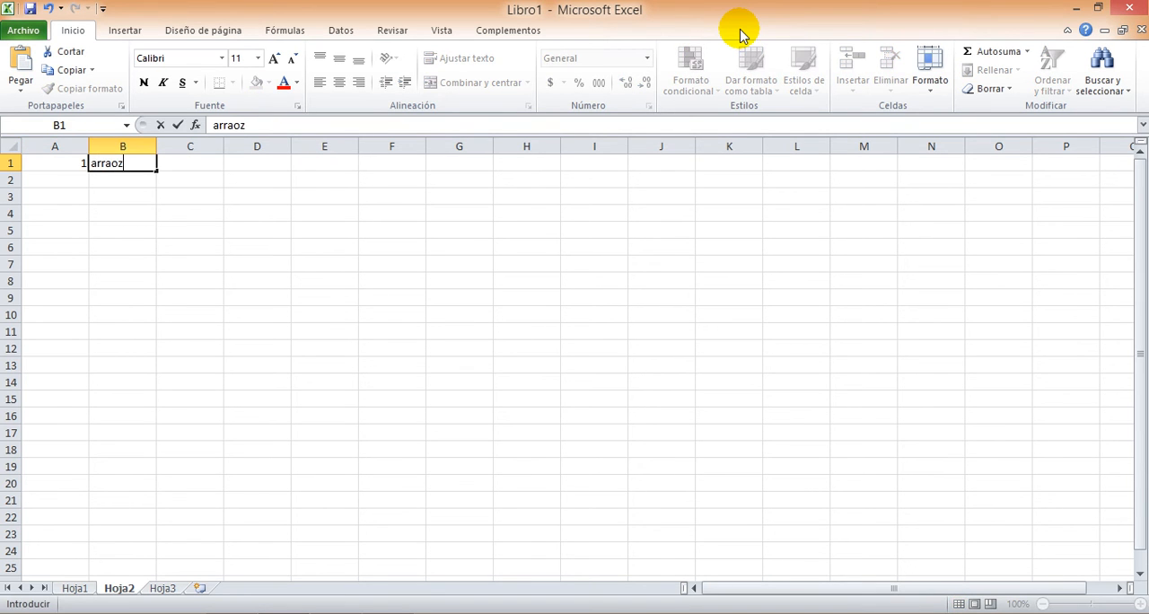
key(Return)
Correct the misspelled word in cell B1 to arroz by editing the existing text
key(Up)
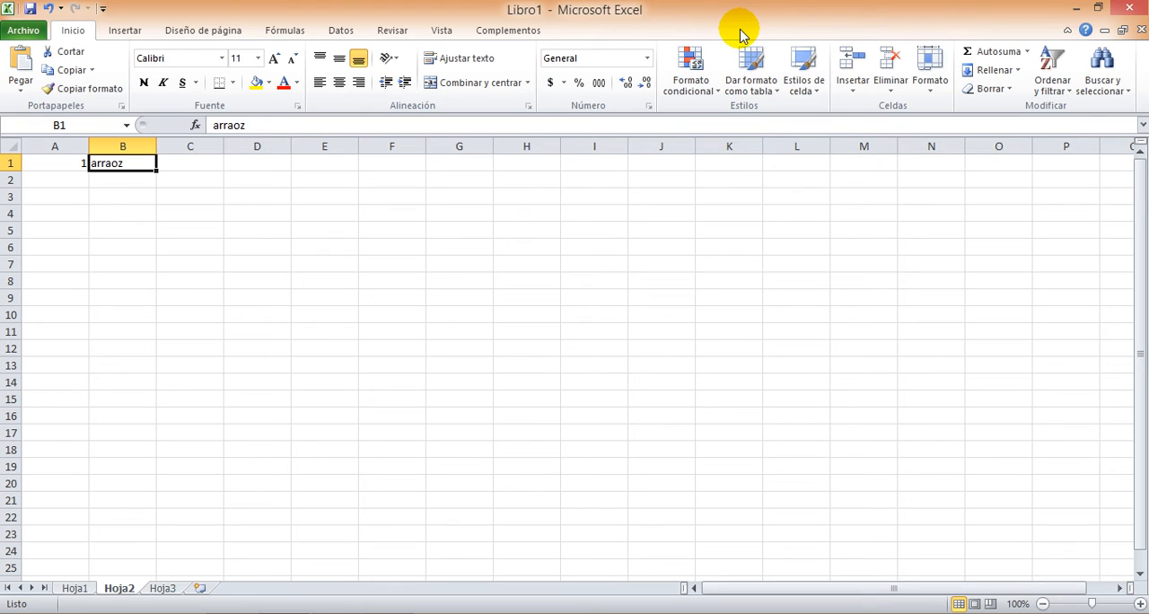
key(F2)
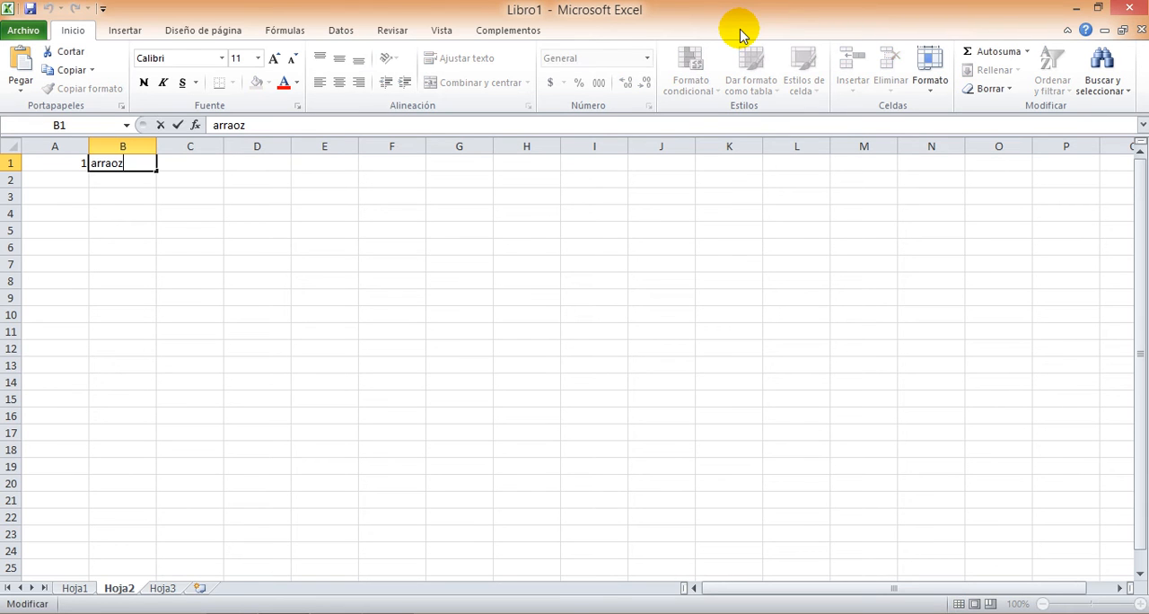
key(Left)
key(Left)
key(BackSpace)
key(Return)
Continue the numbered list with 2 and tomate in A2:B2, and 3 and carne in A3:B3
key(Left)
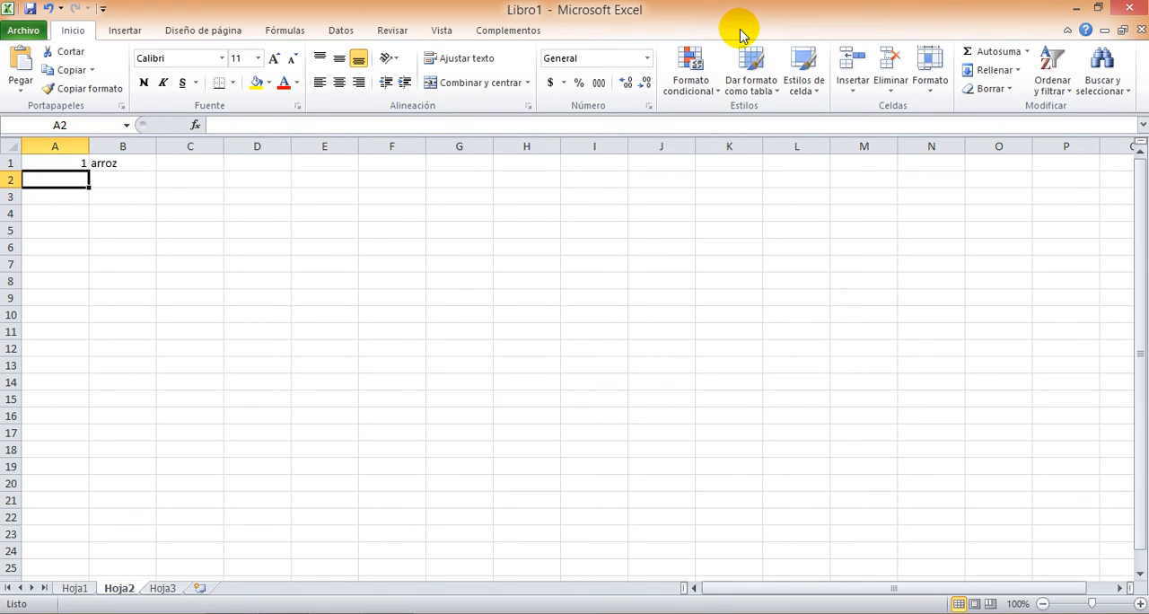
text(2)
key(Tab)
text(tomate)
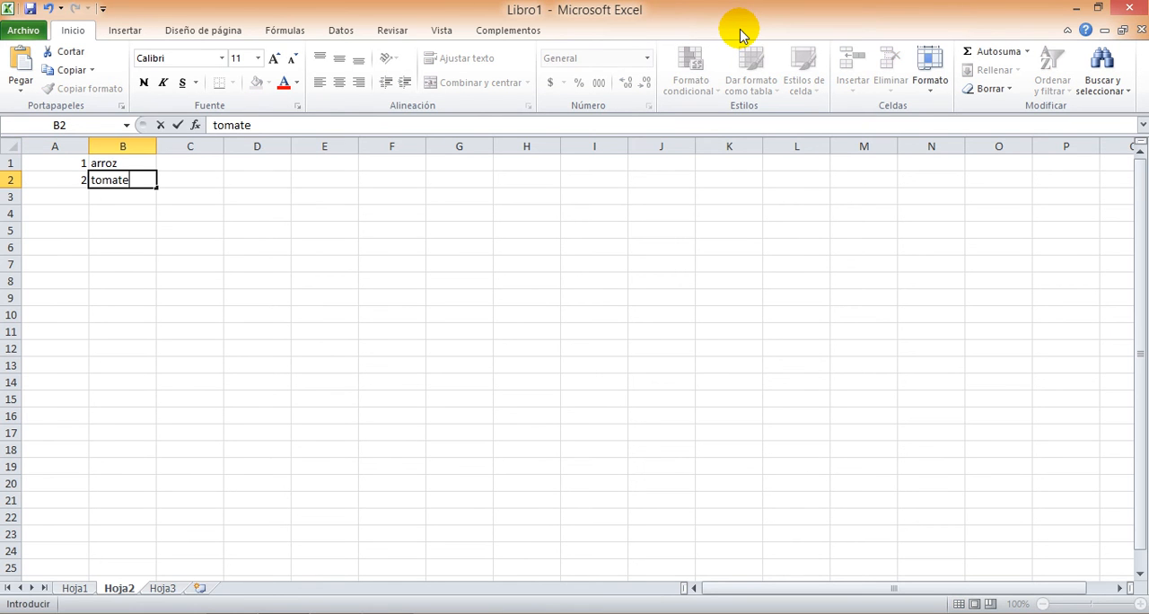
key(Return)
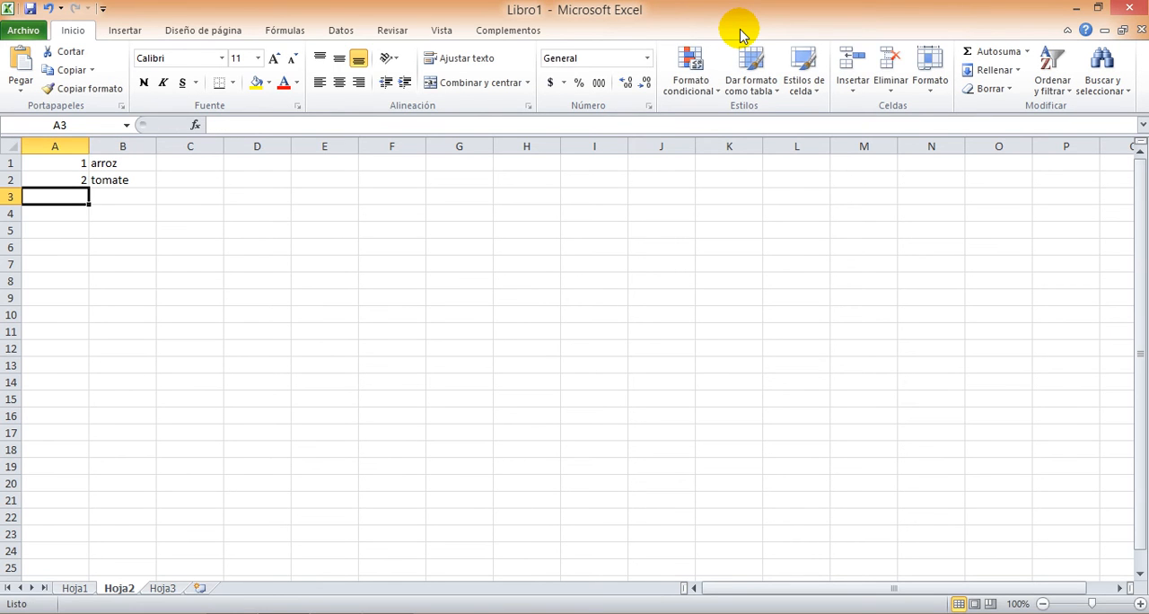
text(3)
key(Tab)
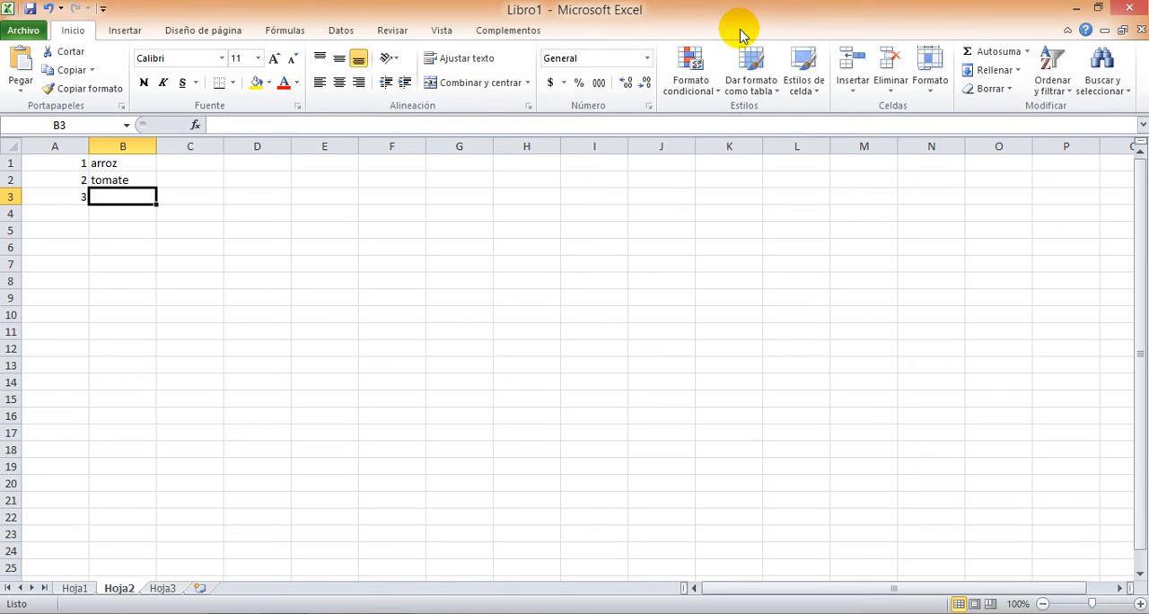
text(car)
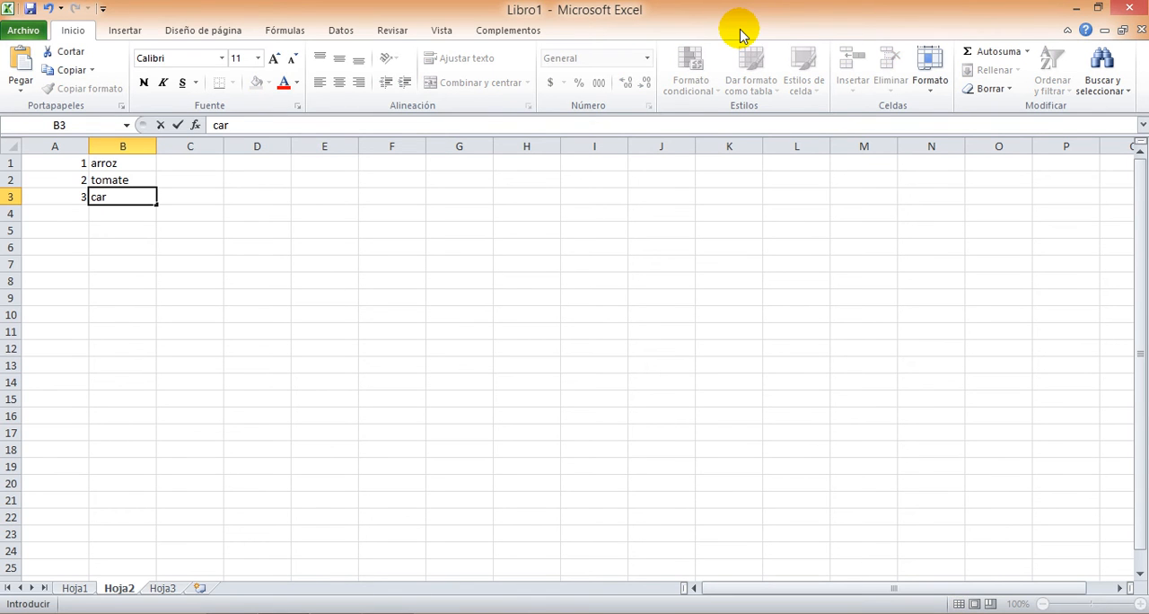
text(ne)
key(Return)
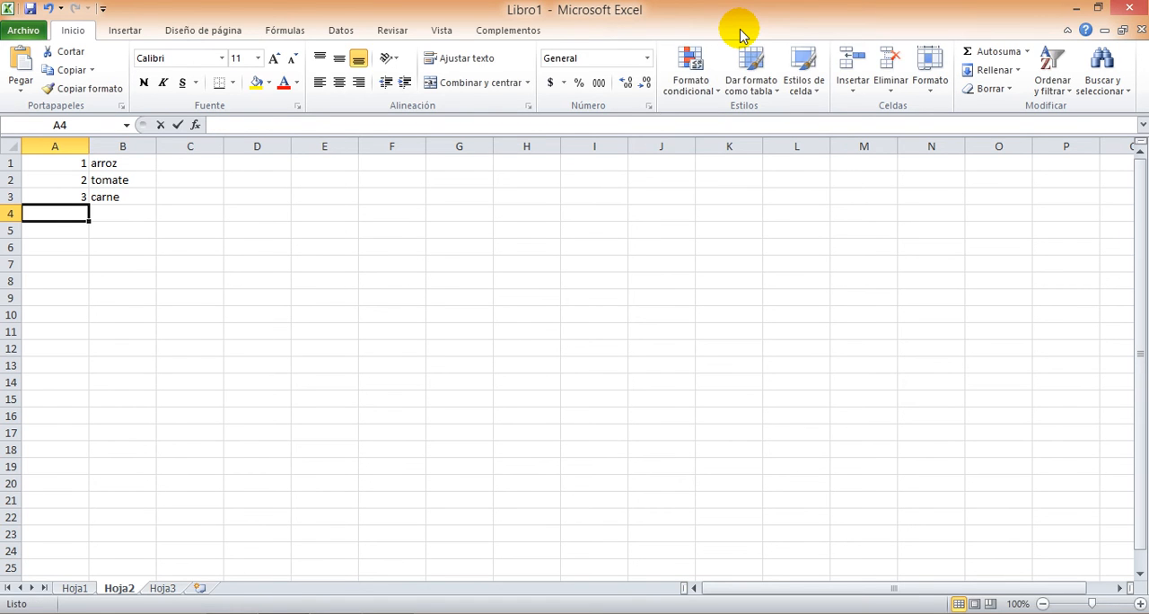
Enter 4 and café in A4:B4 and 5 and cebolla in A5:B5, and select the numbers in A1:A5
text(4)
key(Tab)
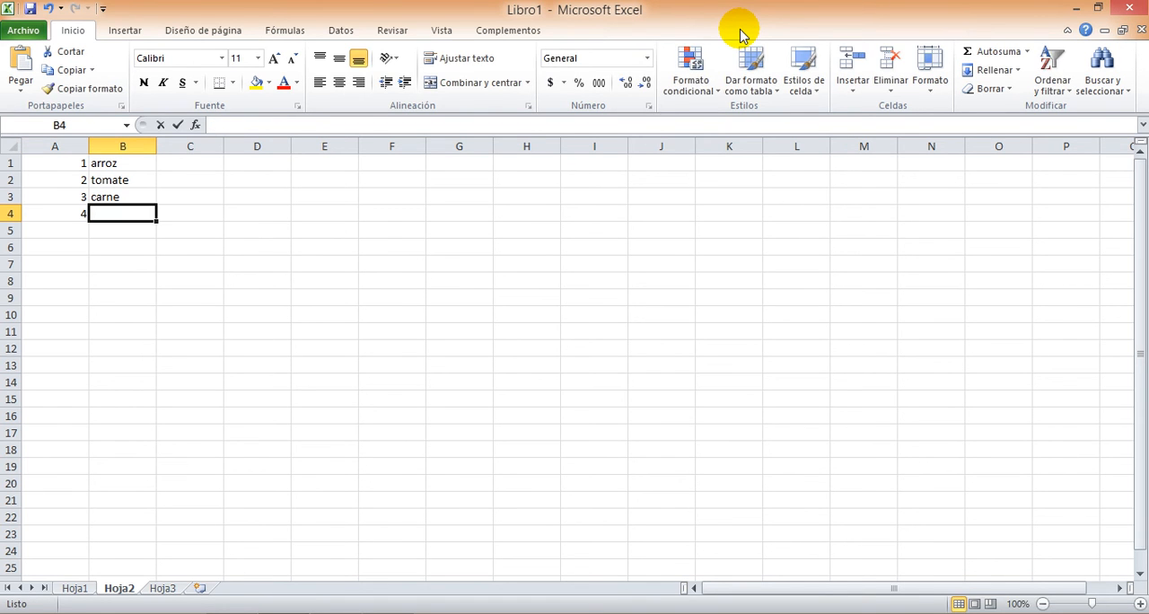
text(cafe)
key(Return)
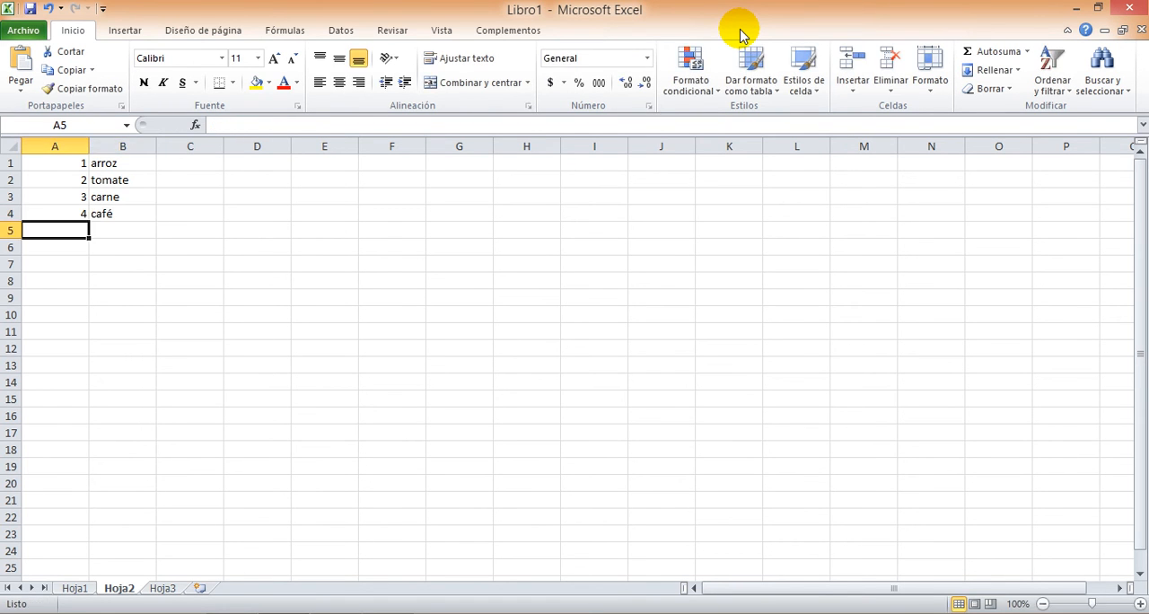
text(5)
key(Tab)
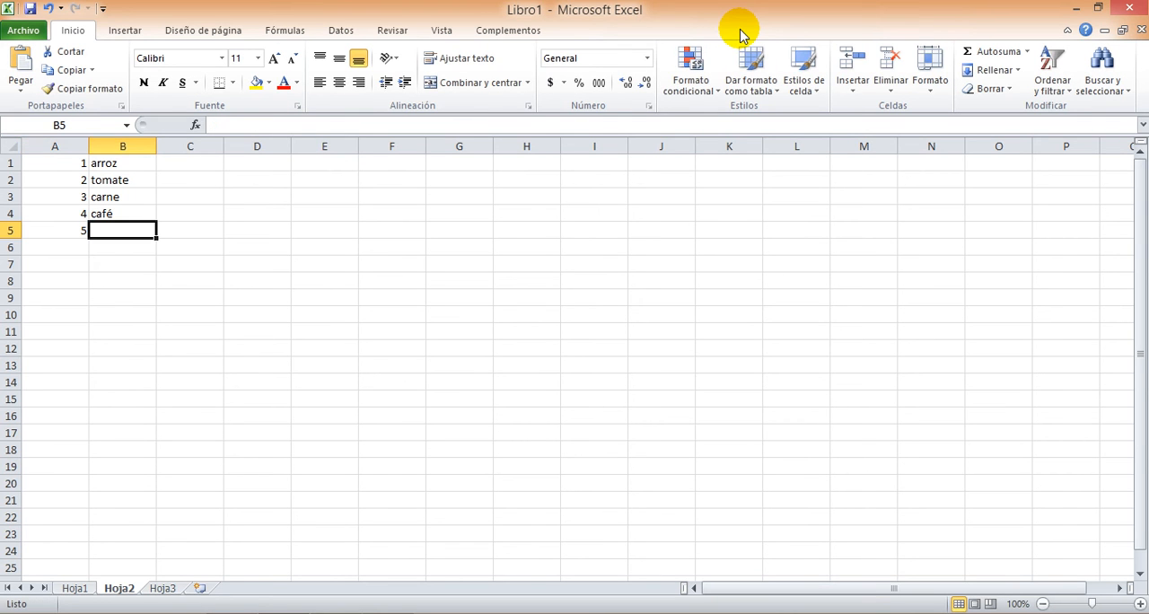
text(cebolla)
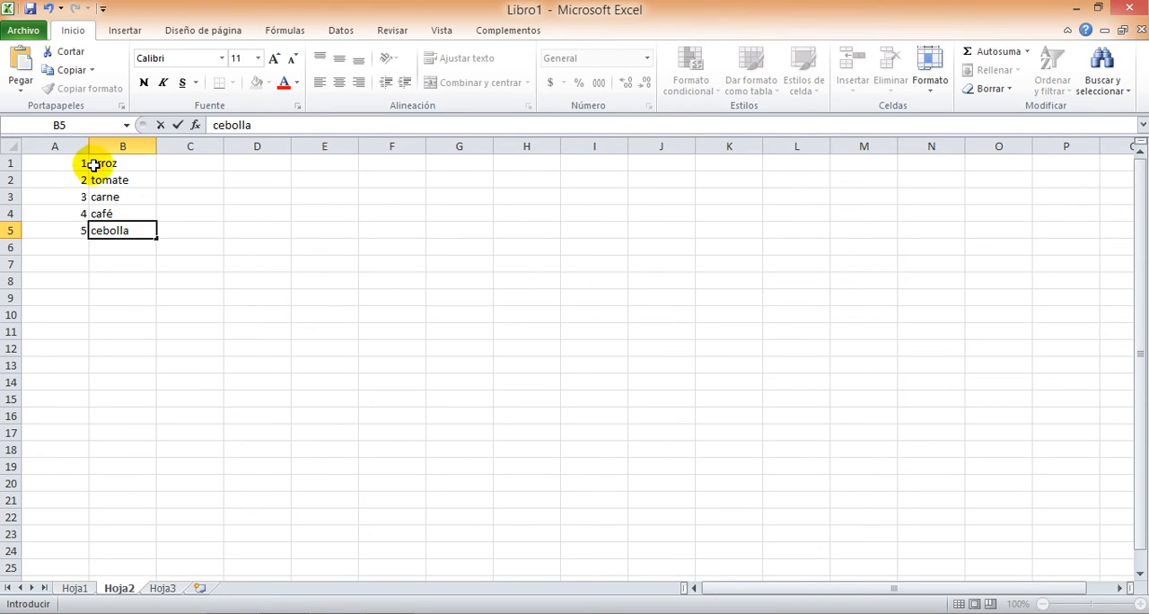
drag(63, 163, 55, 230)
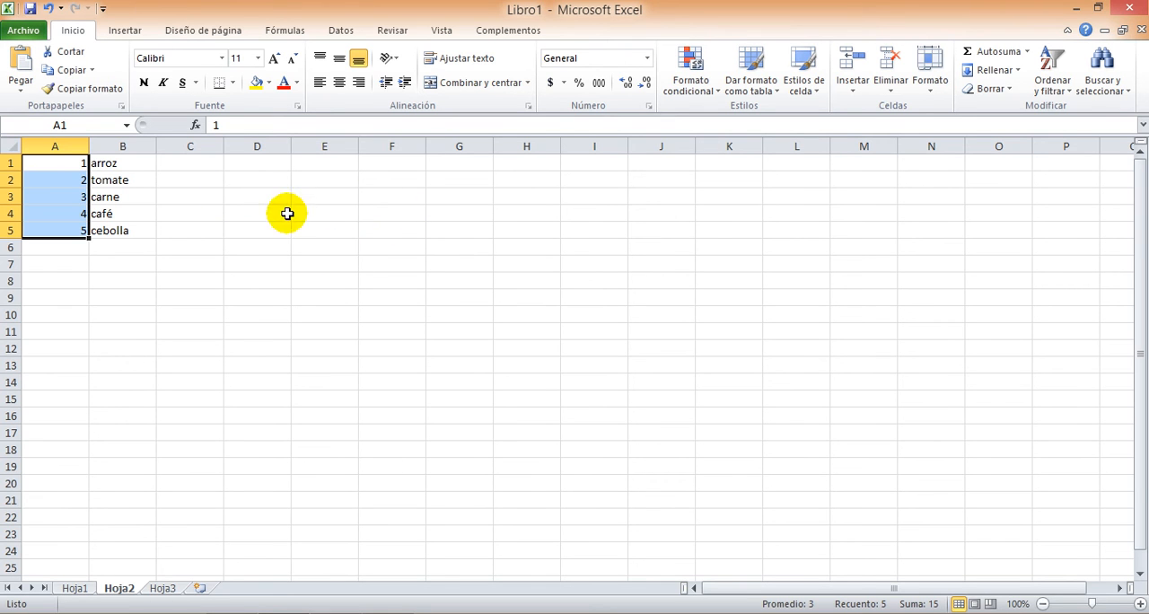
Enter arroz, tomate, carne, café and cebolla down column F from F3 to F7
click(383, 202)
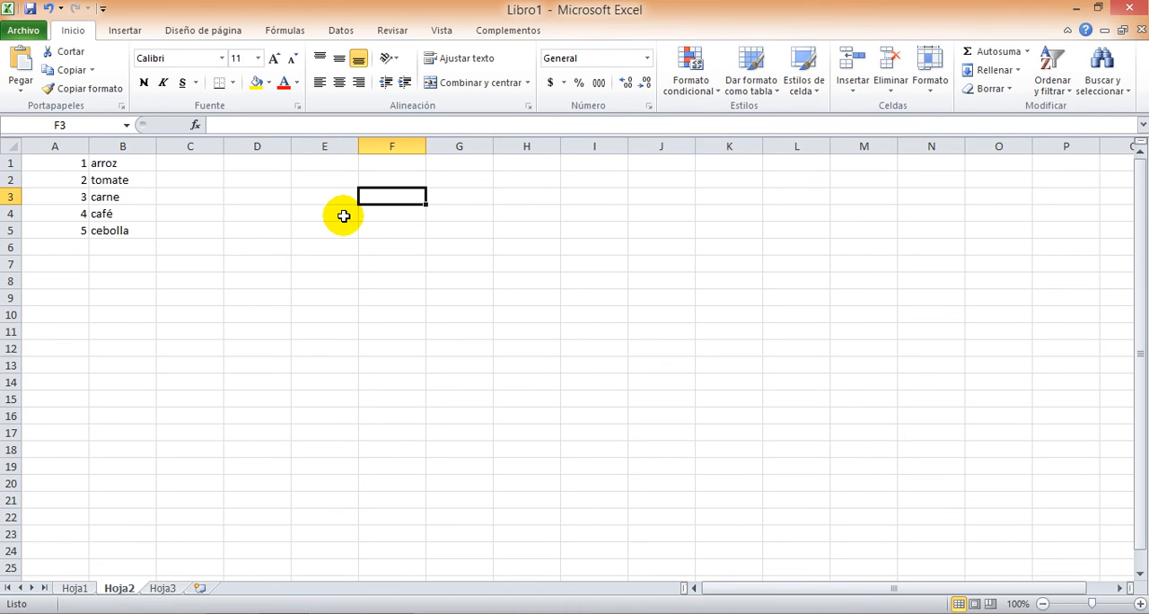
text(arroz)
key(Return)
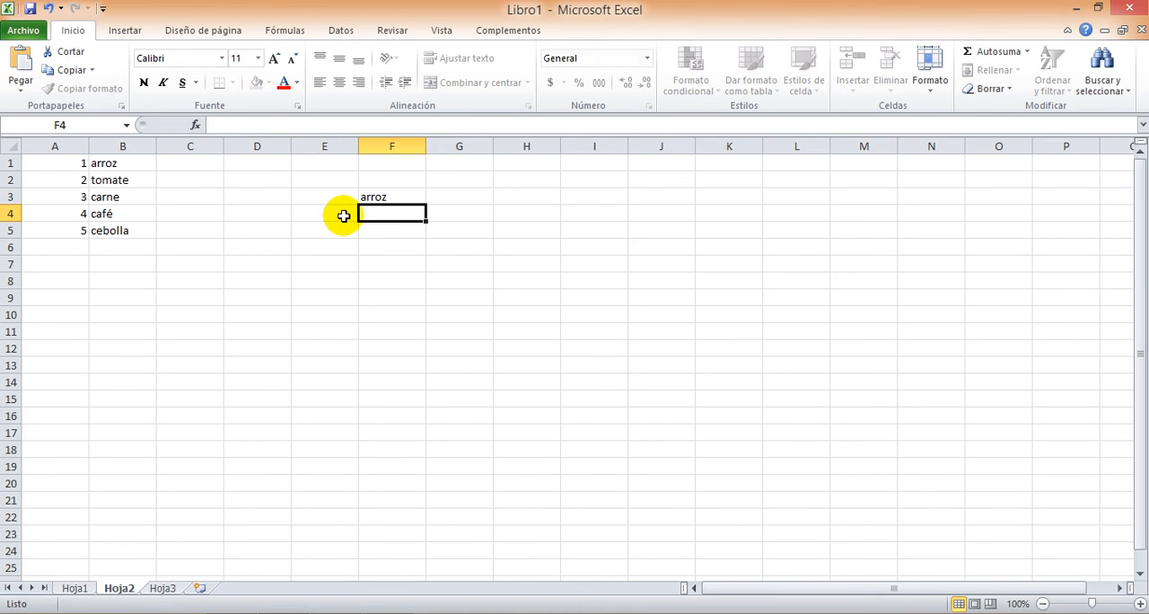
text(tomate)
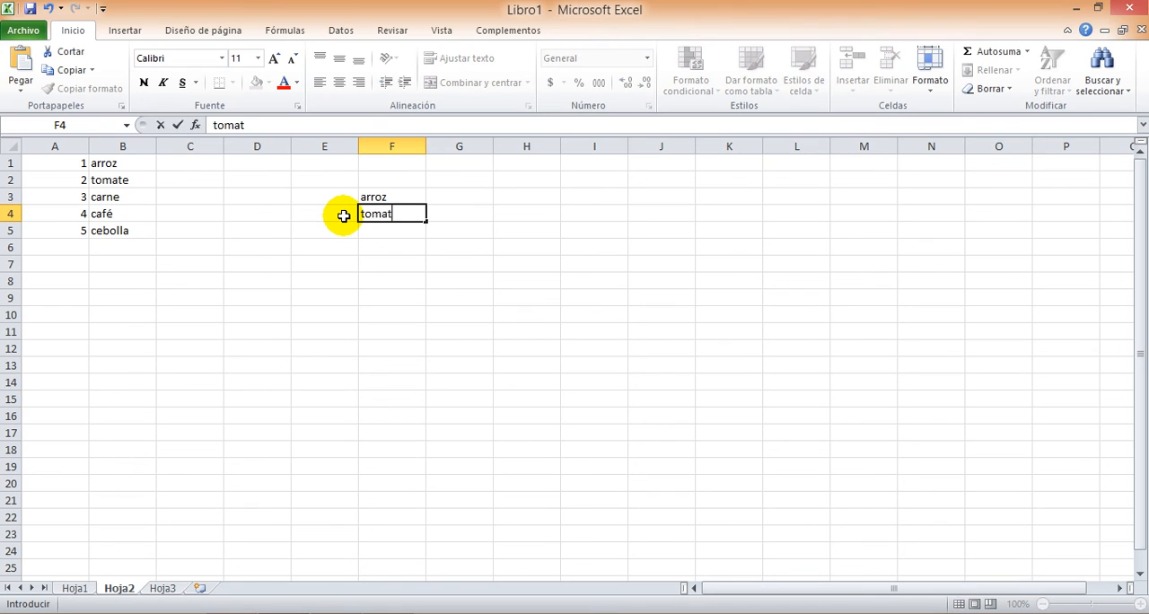
key(Return)
text(carne)
key(Return)
text(café)
key(Return)
text(cebolla)
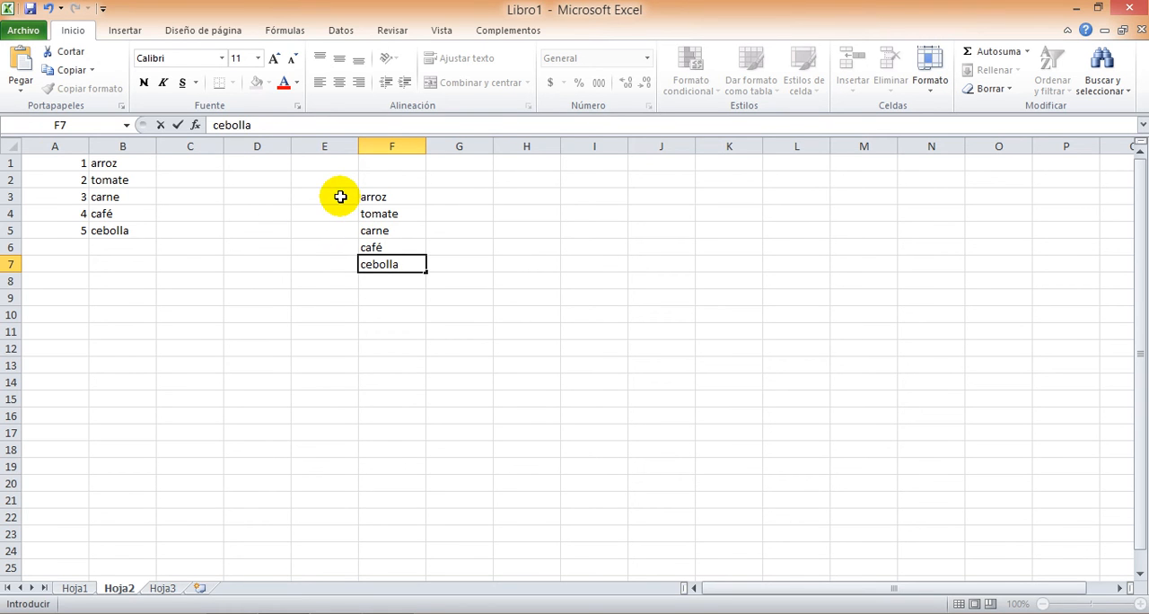
Enter 1 in E3 and 2 in E4, and fill the number series down to 20 in E22
click(342, 197)
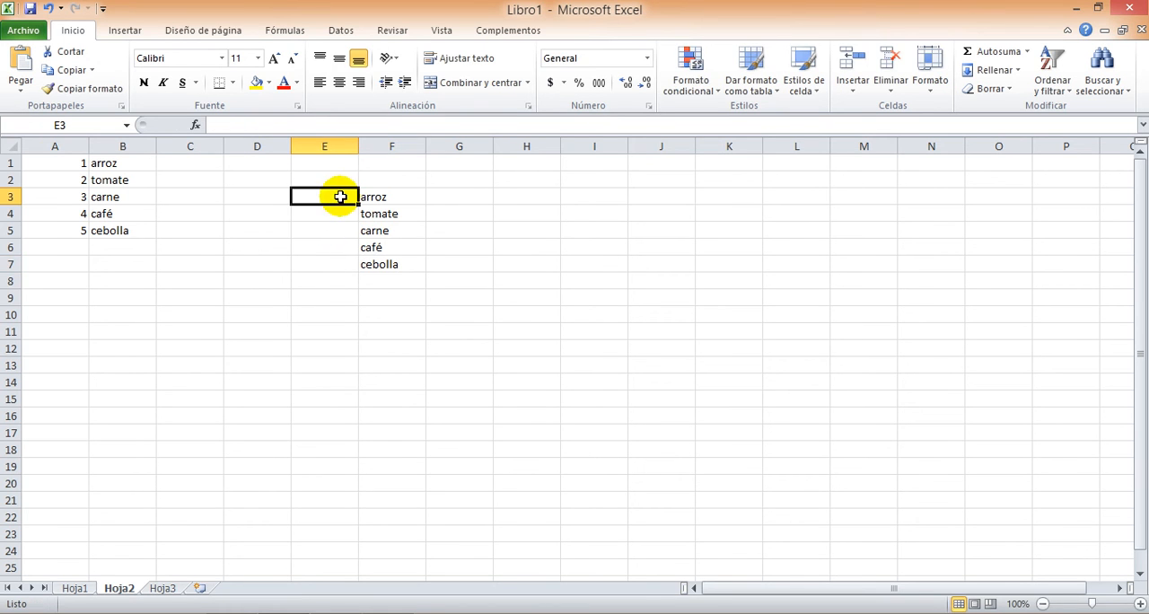
text(1)
key(Return)
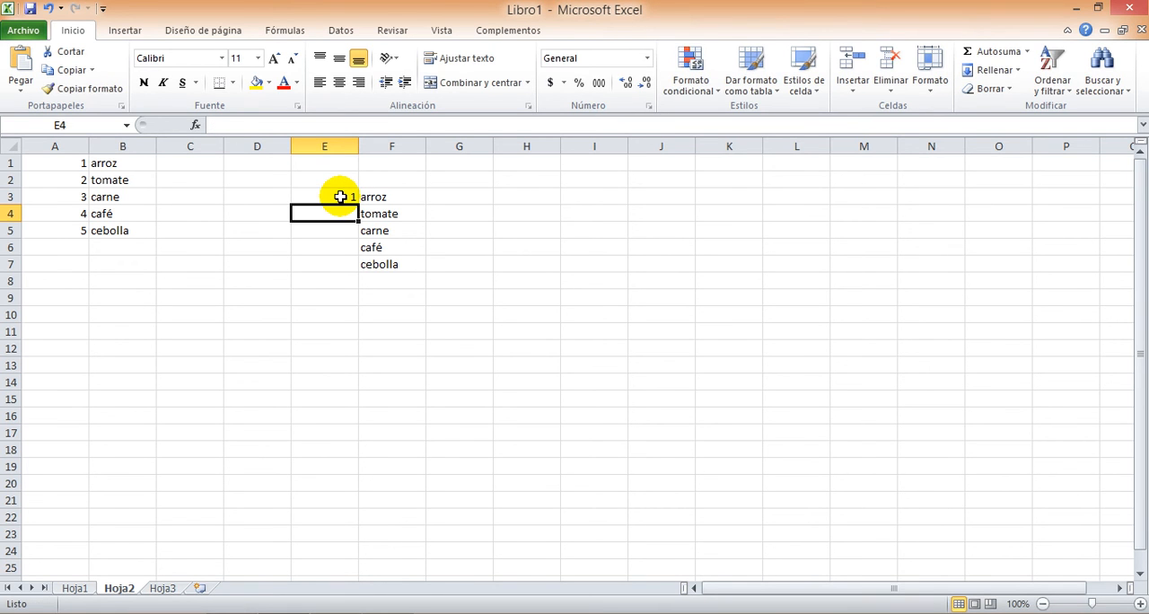
text(2)
key(Return)
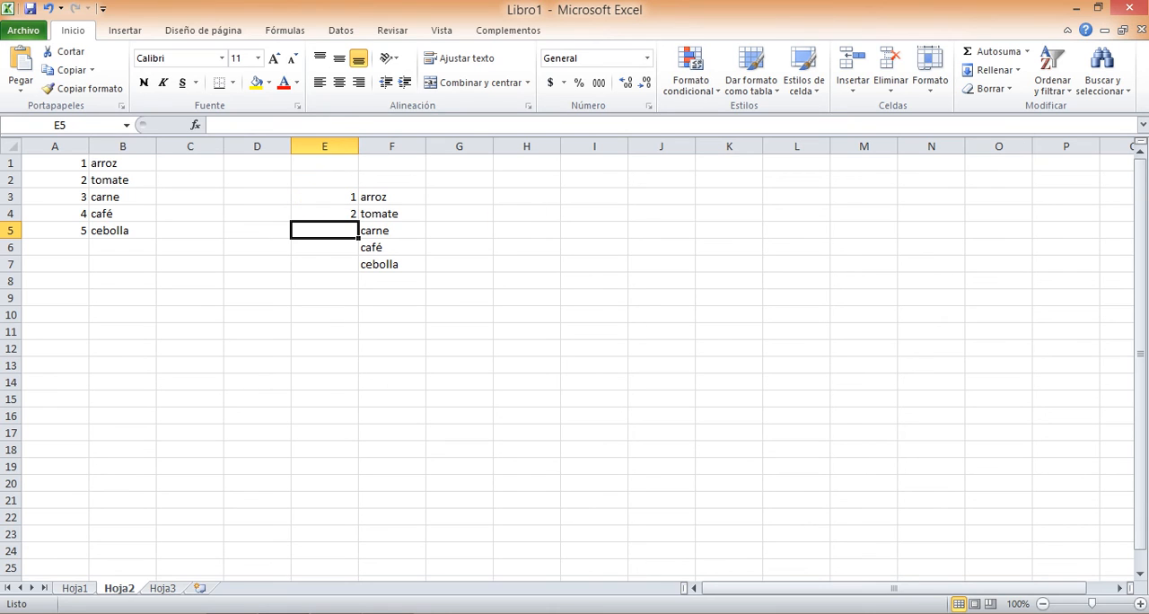
drag(332, 197, 331, 211)
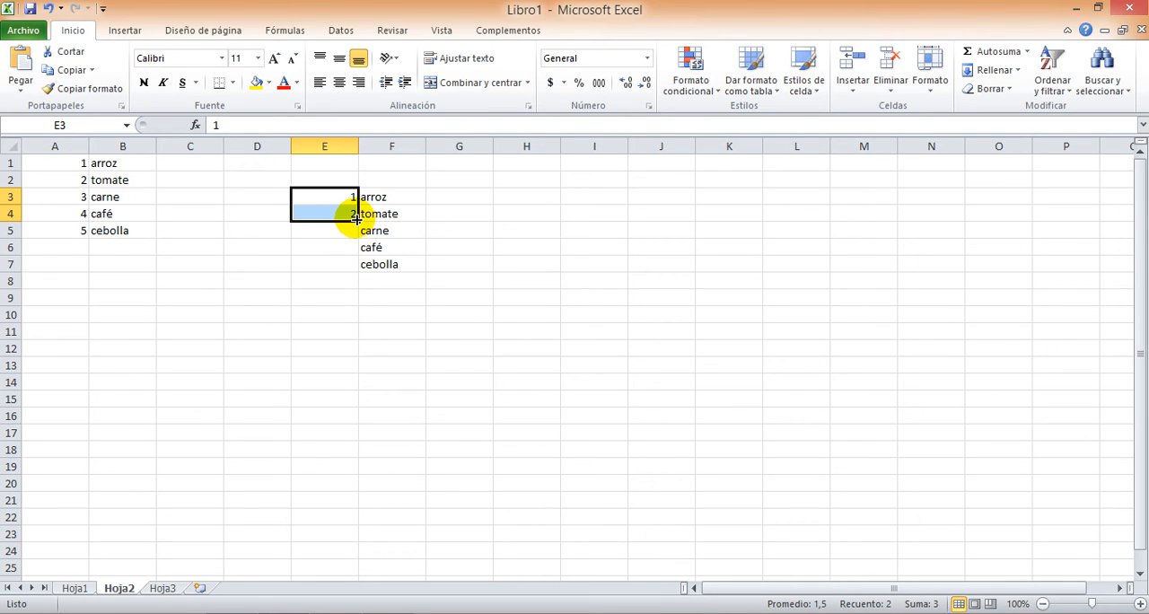
drag(357, 219, 355, 530)
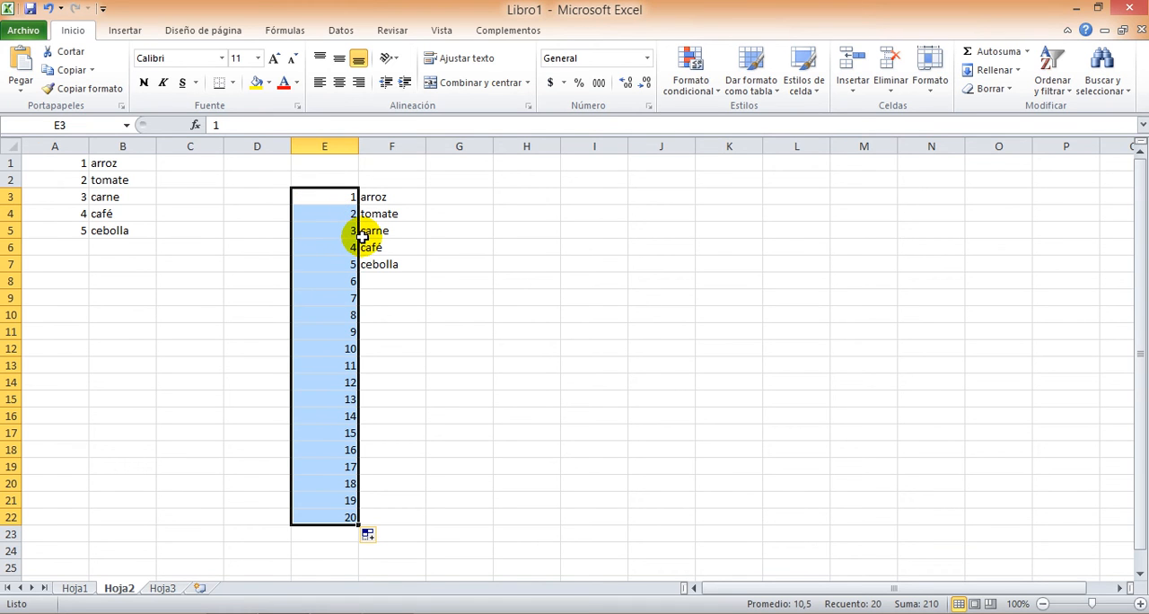
Enter the letter a in cell H3
click(521, 201)
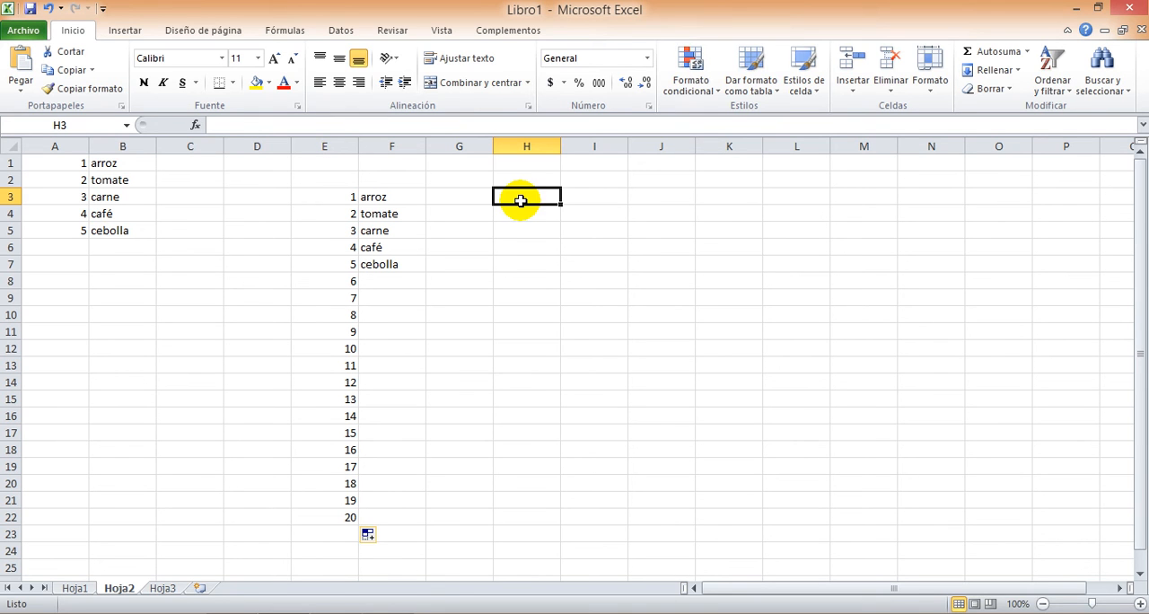
text(a)
key(Return)
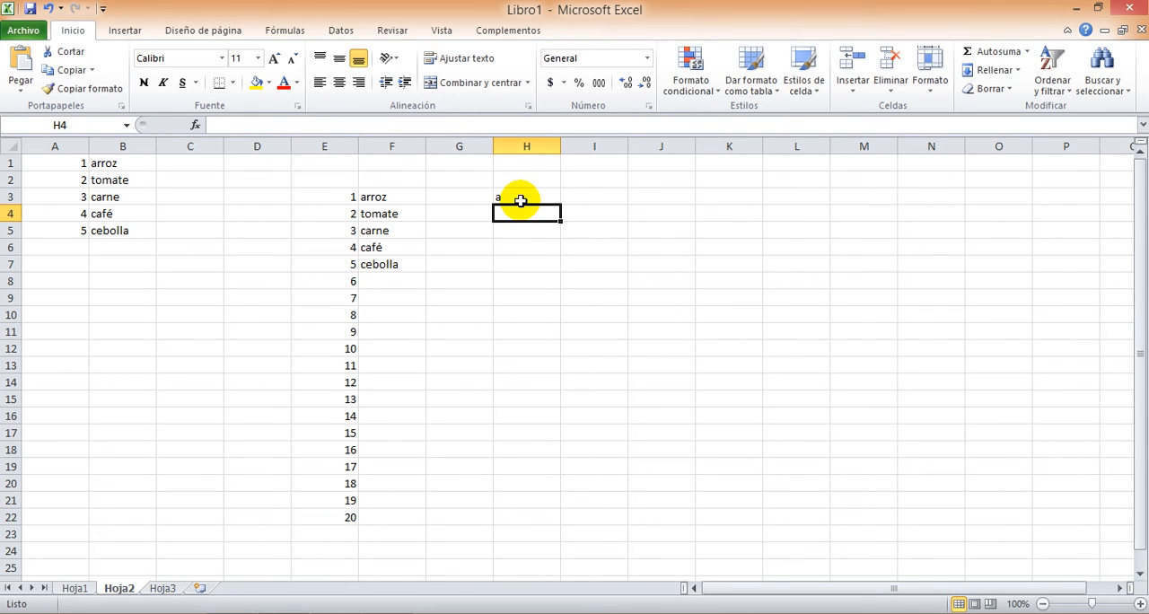
Enter b in H4 and fill the a and b pattern from H3:H4 down to H22
text(b)
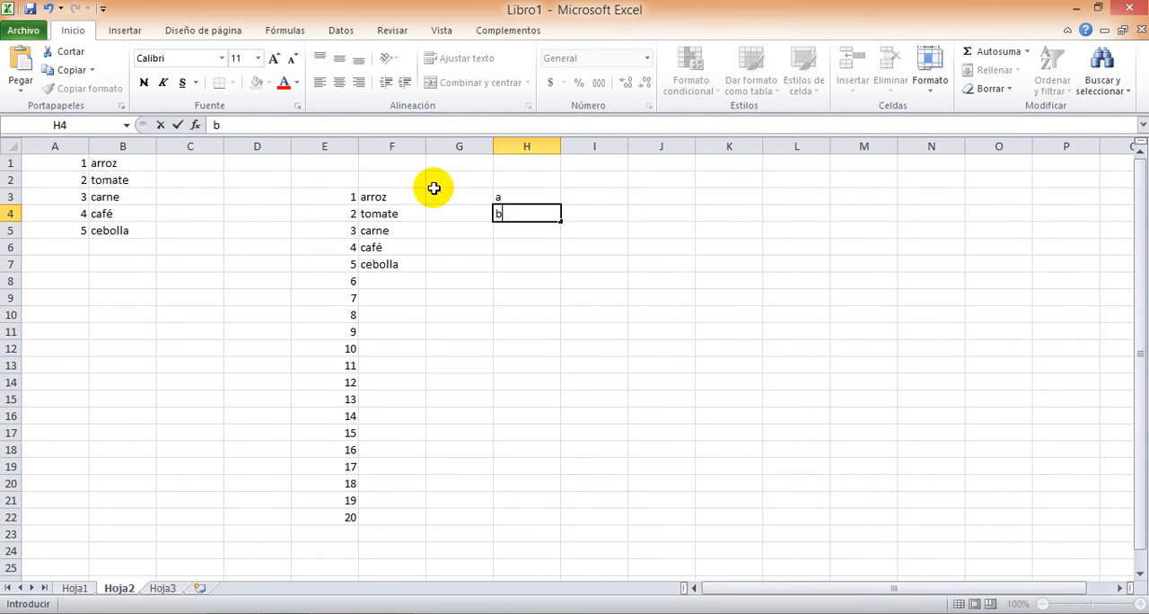
click(460, 228)
drag(503, 194, 507, 214)
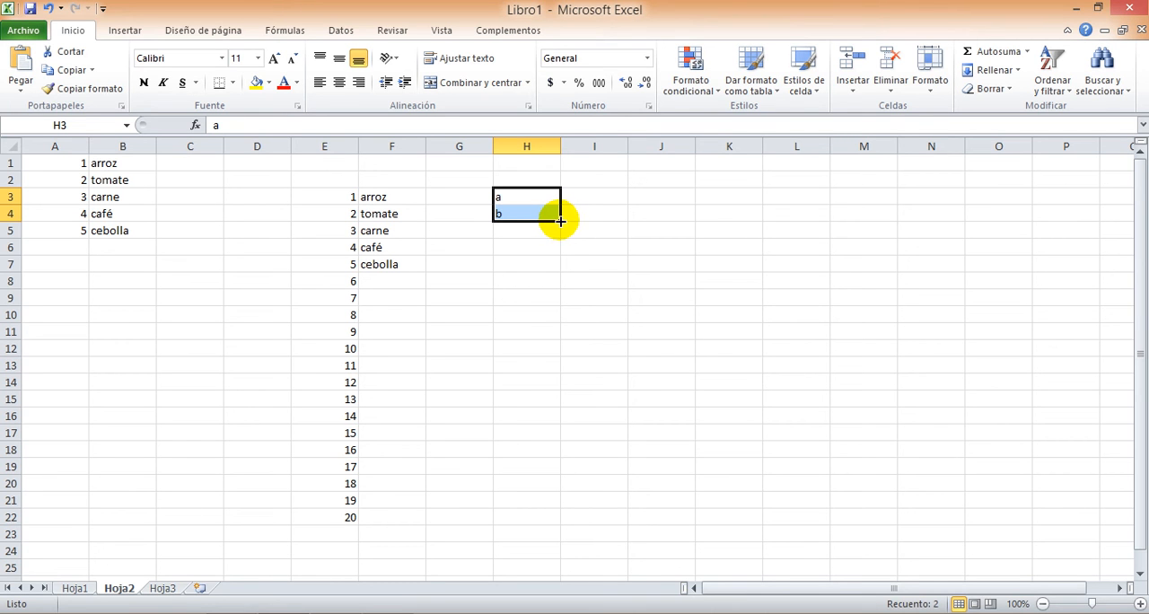
drag(558, 221, 550, 526)
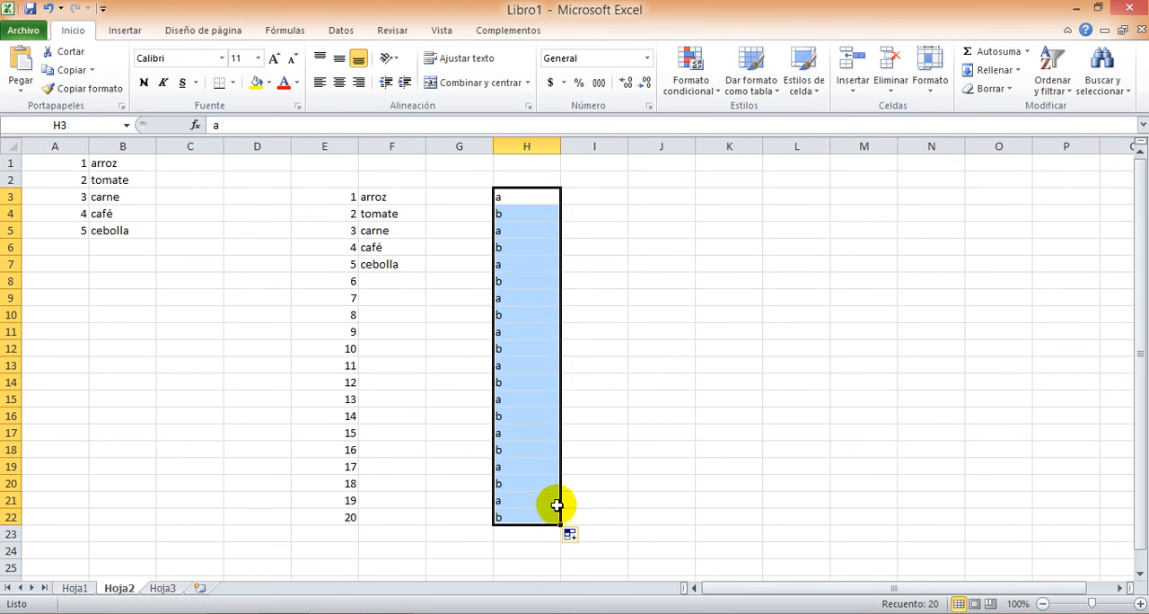
Enter lune in J3 and martes in J4
click(653, 198)
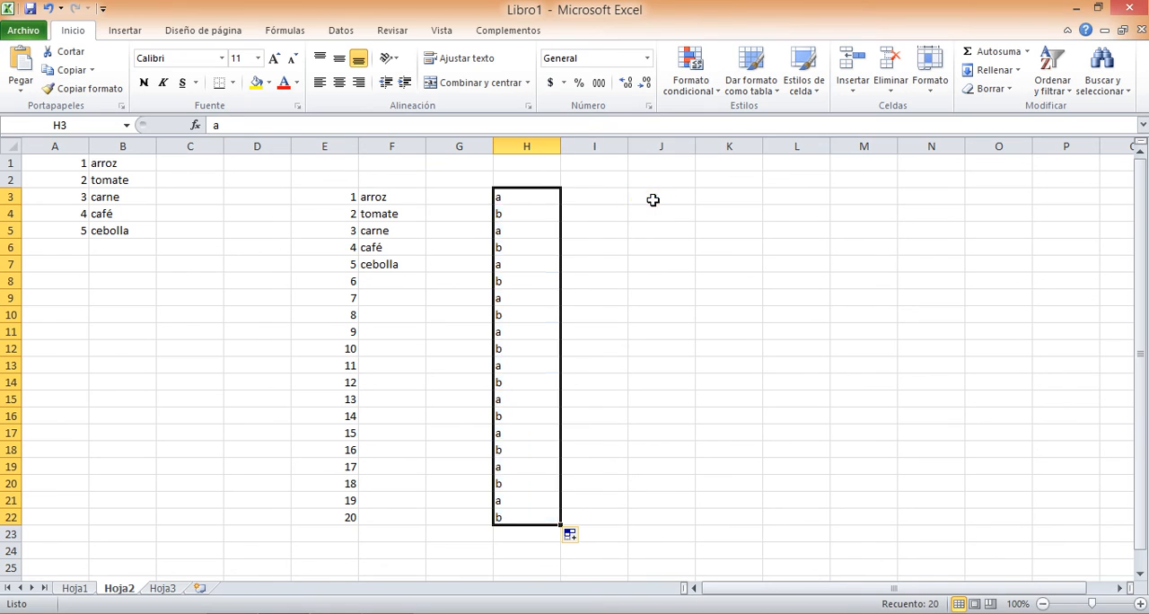
click(652, 200)
text(lu)
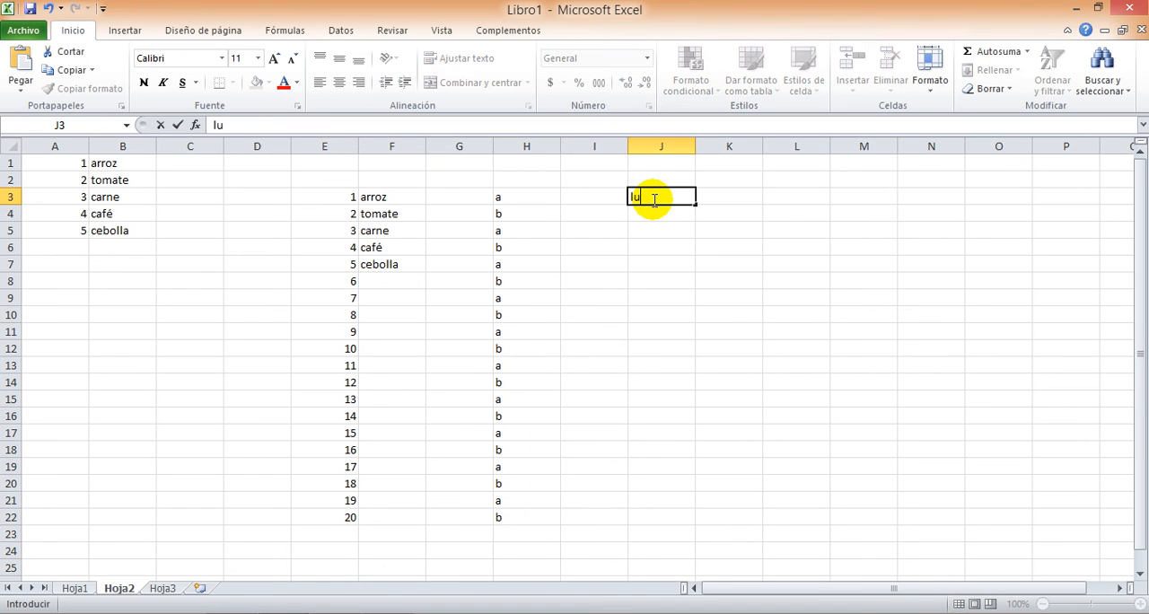
text(nes)
key(Return)
text(m)
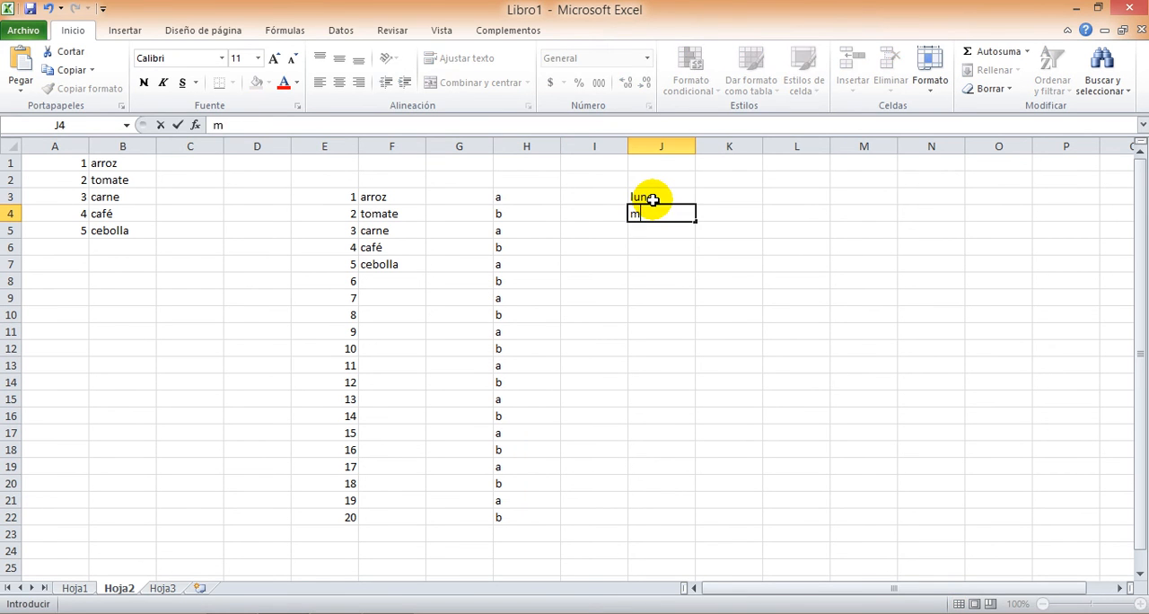
text(artes)
key(Return)
Try to fill the weekday series from J3:J4 down to J14, and undo the fill
drag(653, 199, 702, 400)
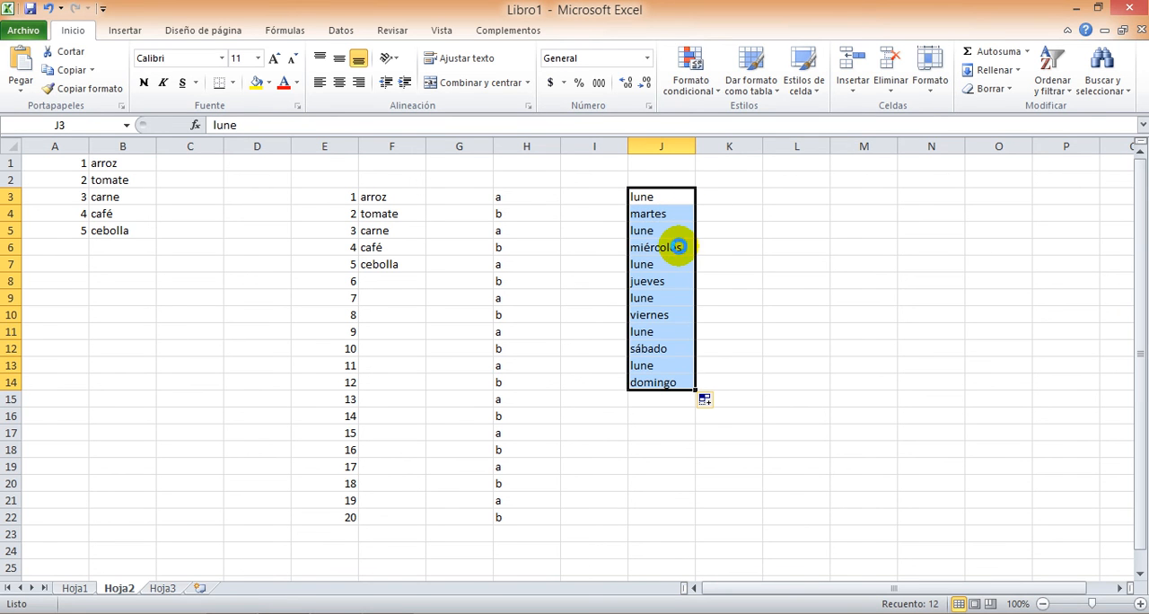
key(ctrl+z)
Correct J3 to lunes and fill the weekday series from J3:J4 down to J22
click(669, 196)
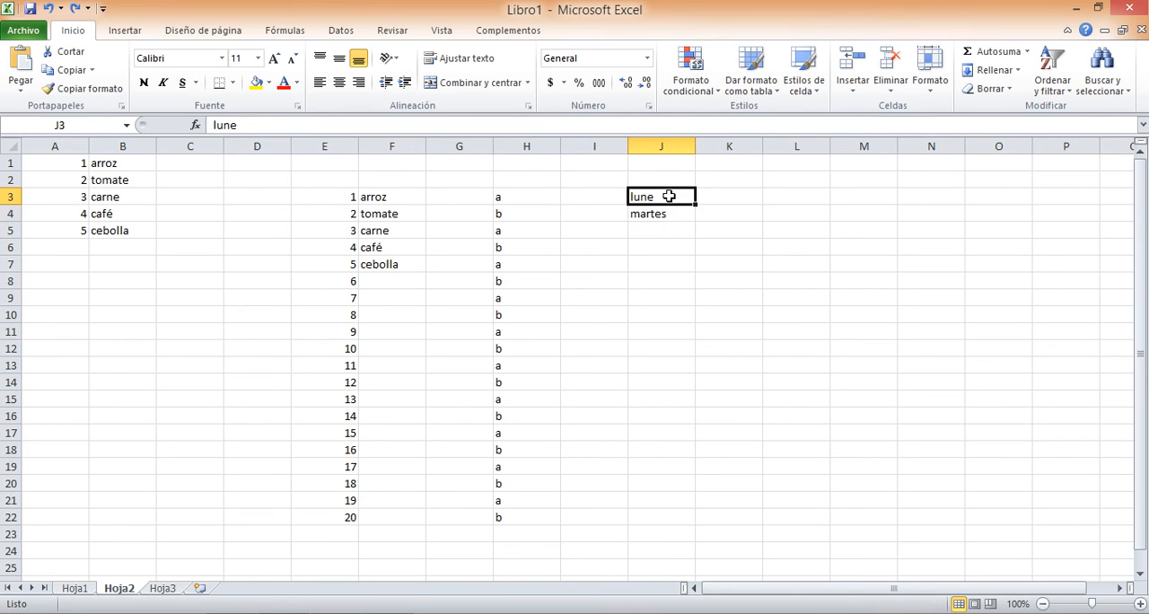
double_click(669, 196)
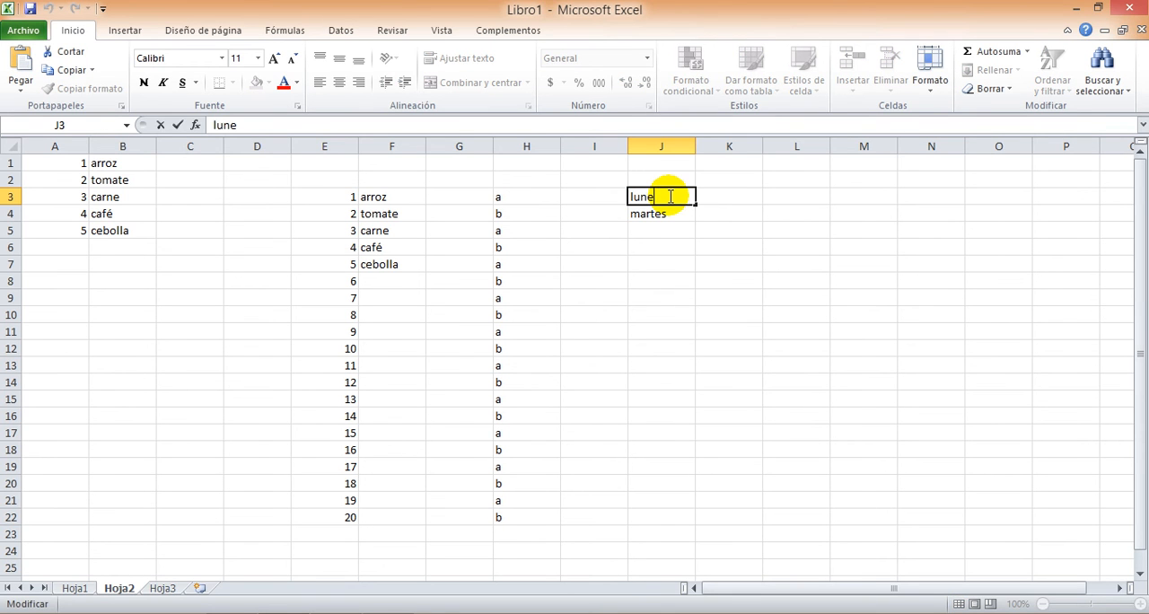
click(674, 277)
click(659, 199)
drag(658, 199, 701, 520)
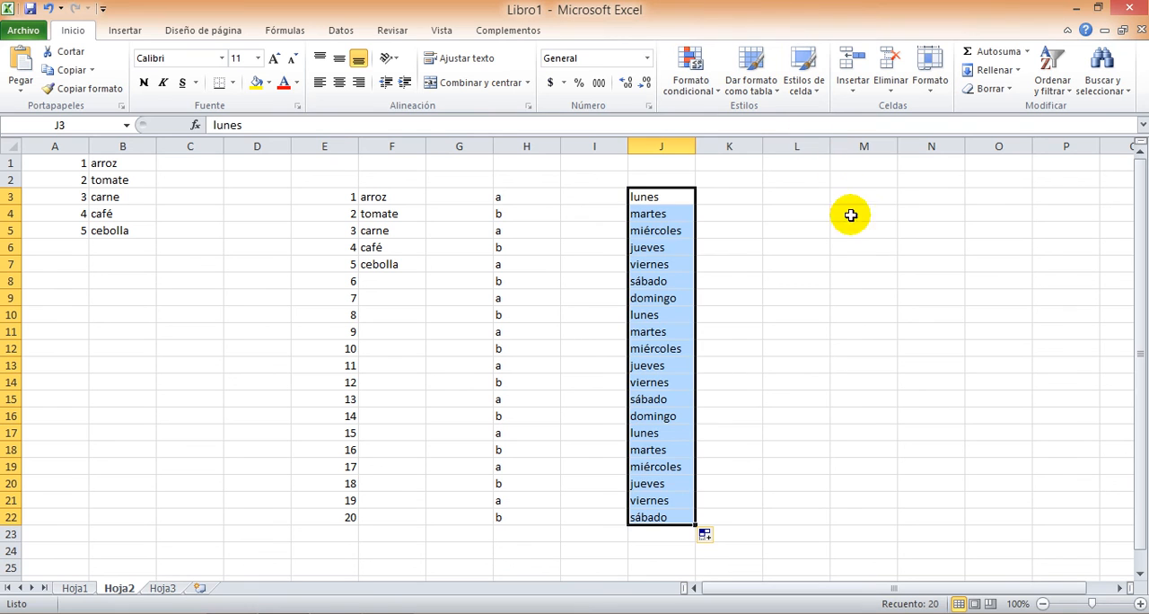
Enter enero in L3 and febrero in L4, and fill the month series down to L22
click(804, 201)
text(e)
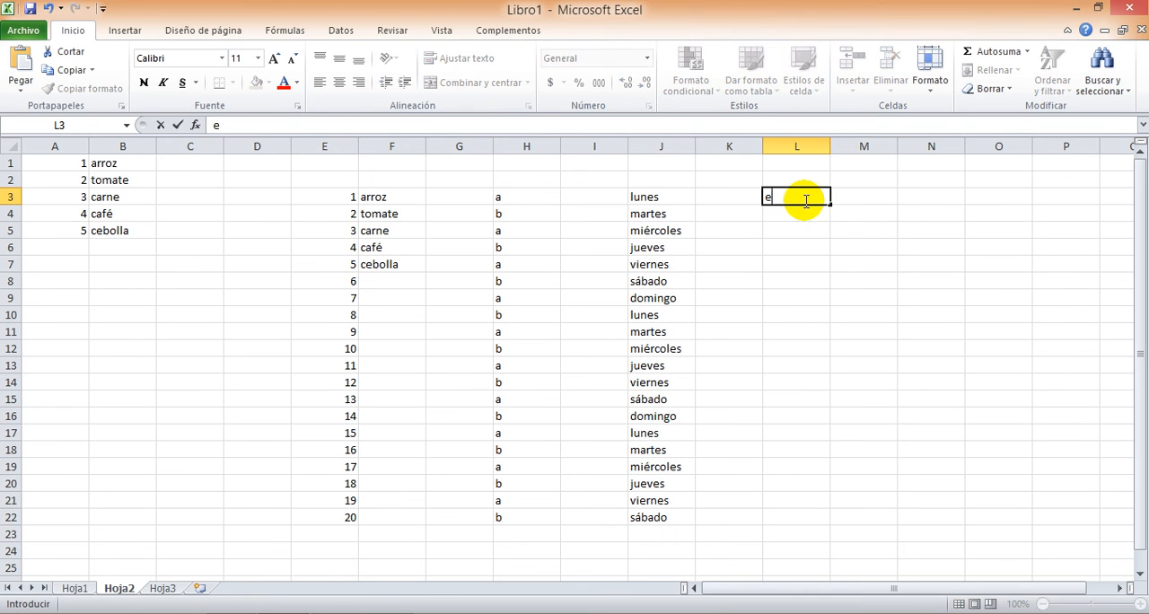
text(nero)
key(Return)
text(fe)
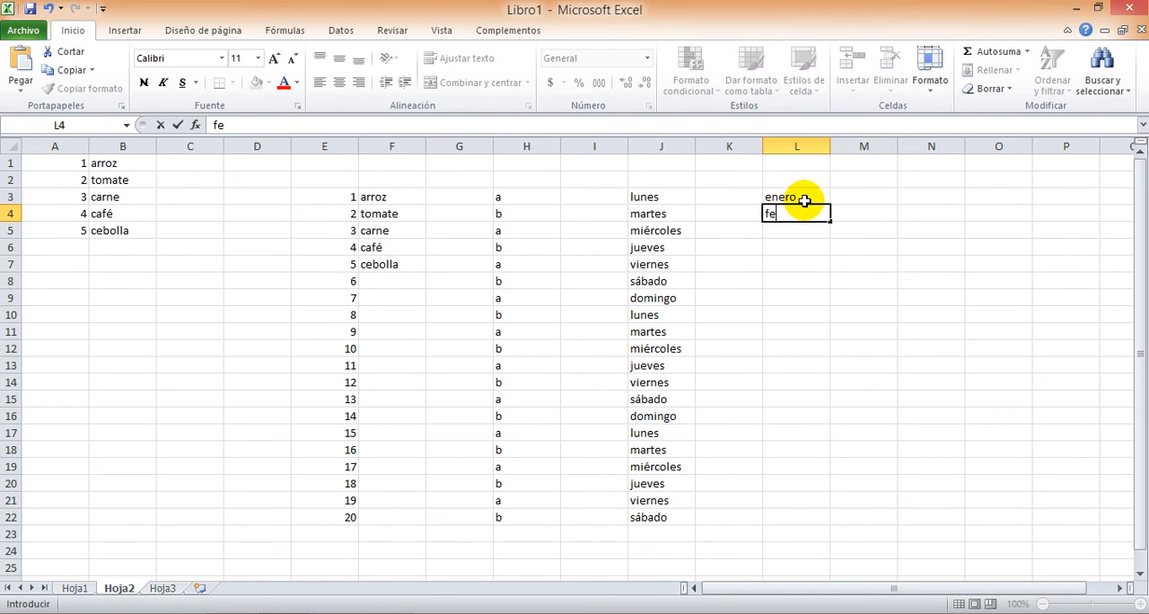
text(brero)
key(Return)
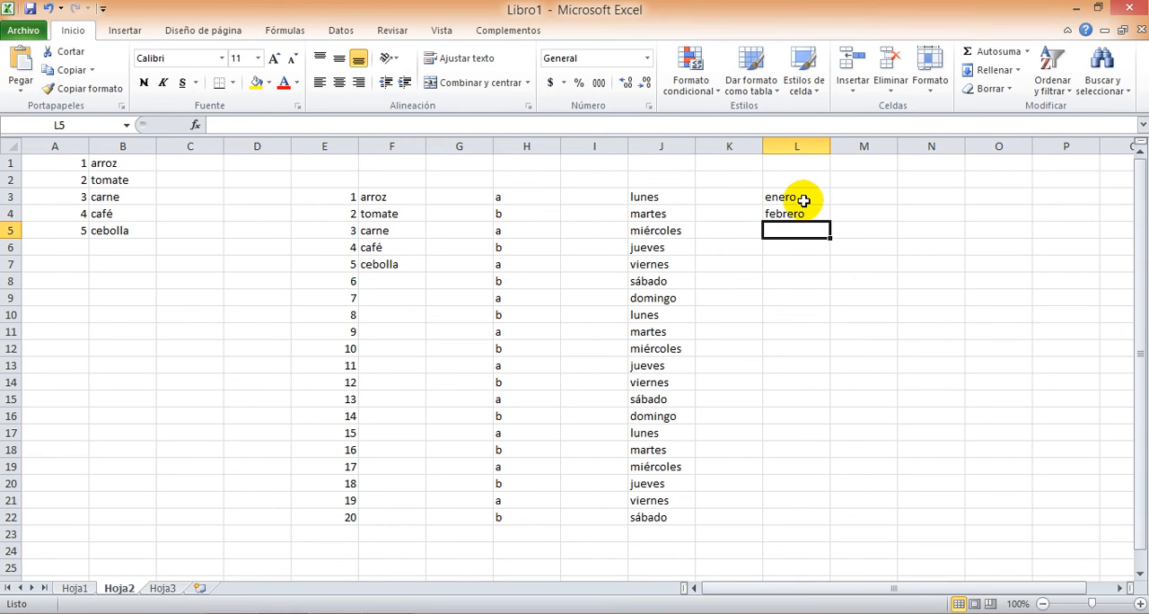
drag(805, 196, 823, 521)
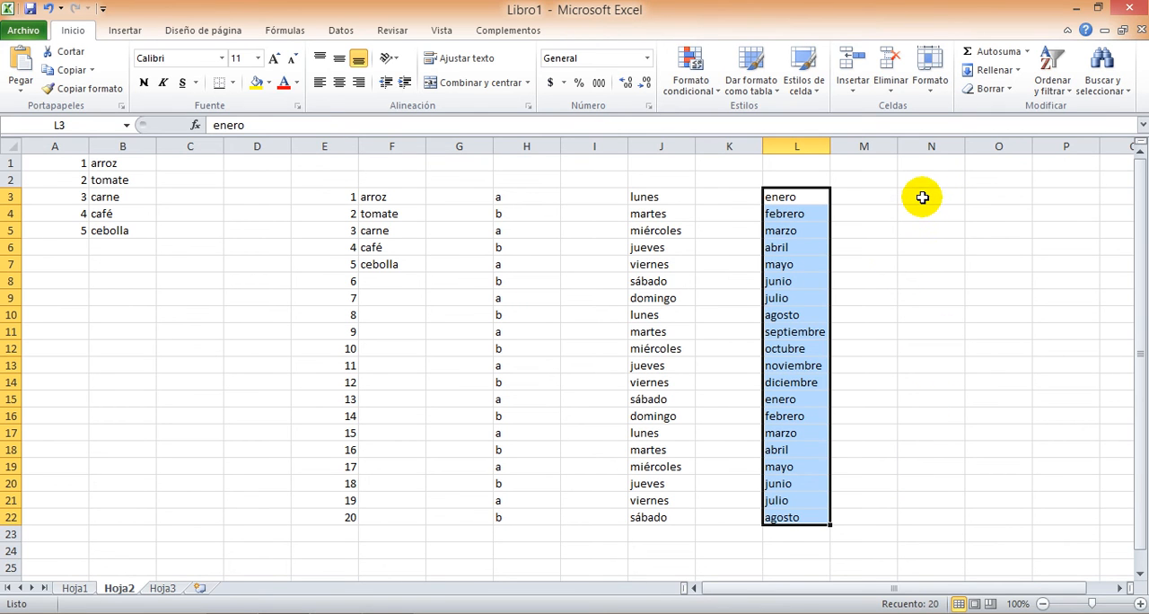
Enter the starting value 1 in cell N3
click(922, 198)
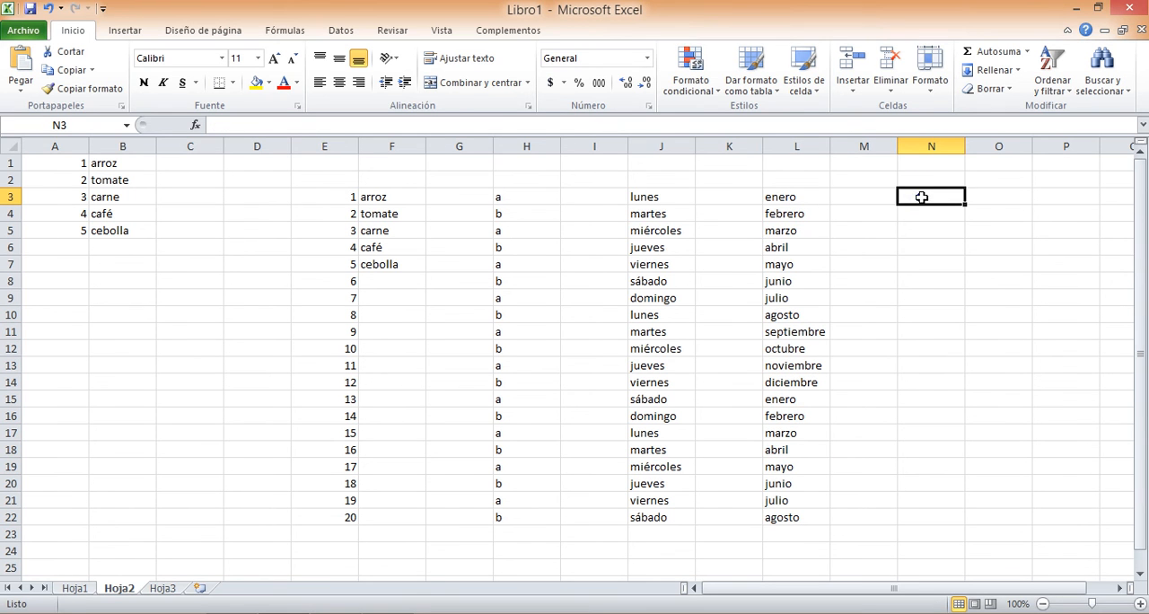
click(921, 198)
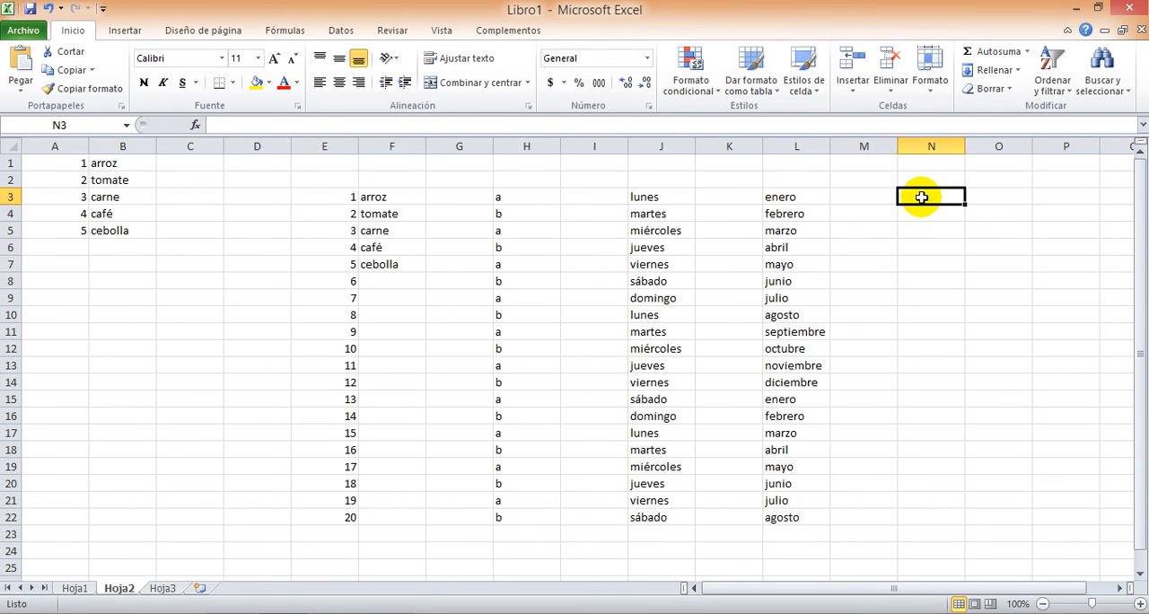
text(1)
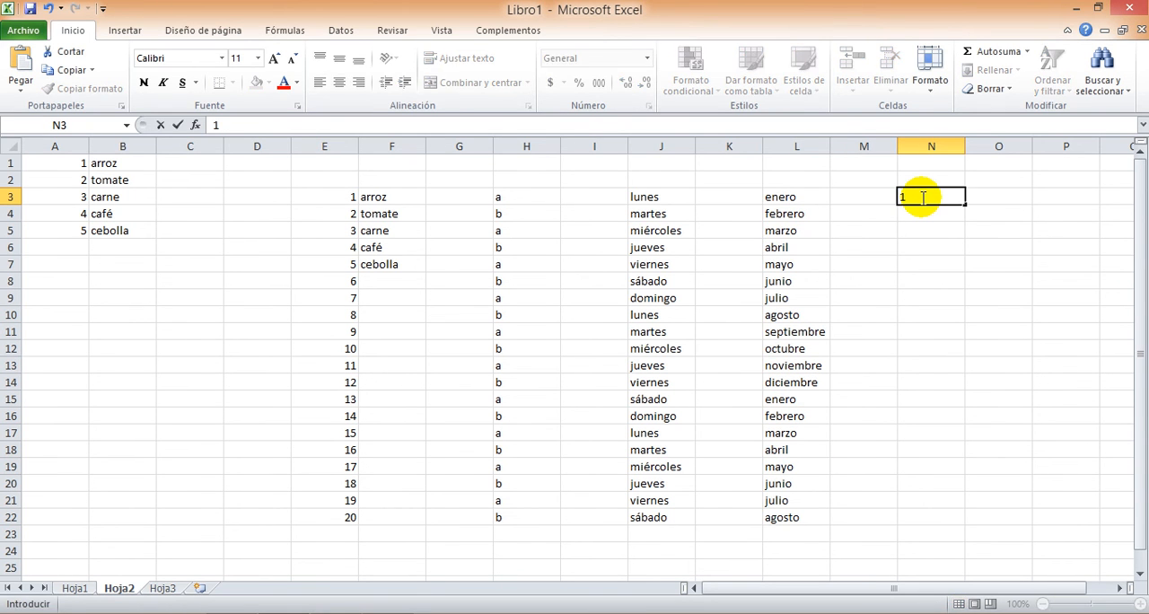
key(Return)
Fill a linear series down the column from N3 with an increment of 1 and a limit of 10
click(944, 192)
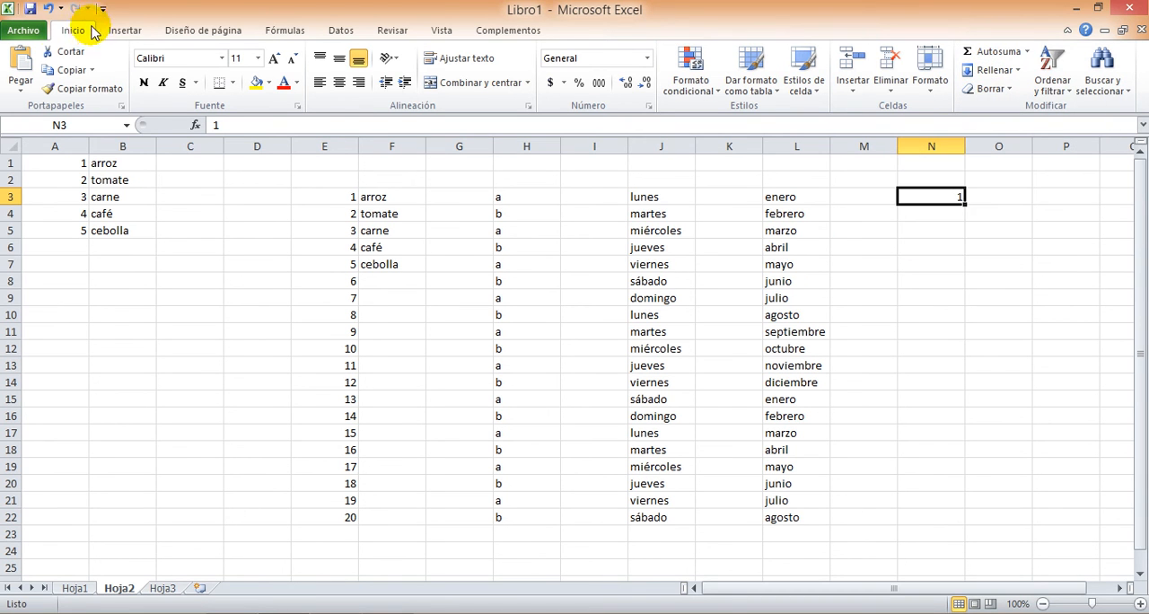
click(999, 70)
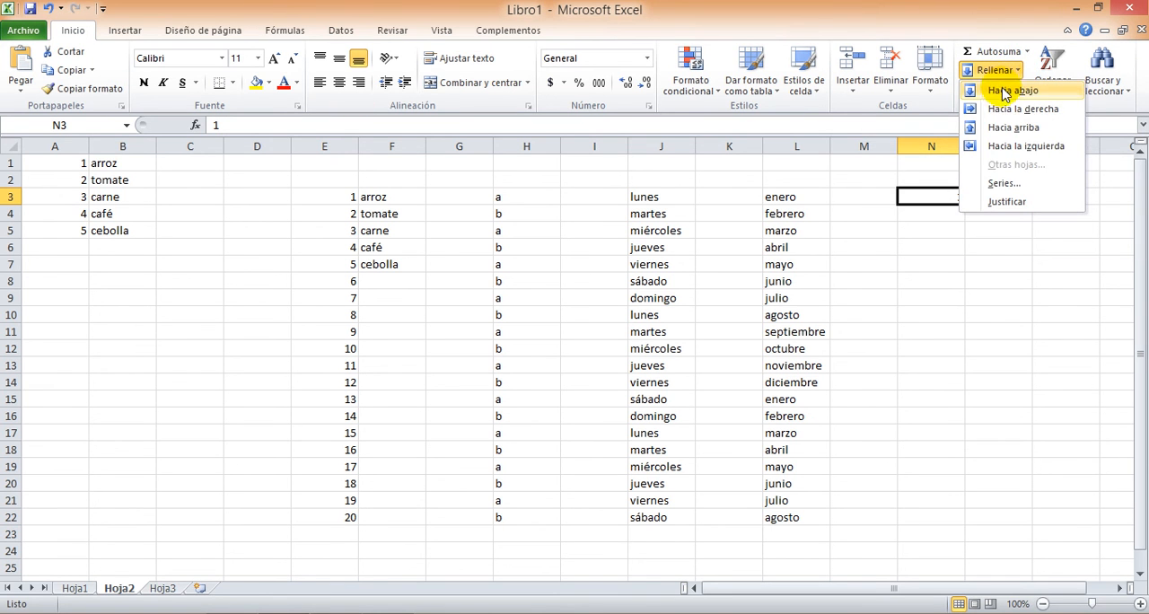
click(999, 184)
drag(757, 272, 553, 194)
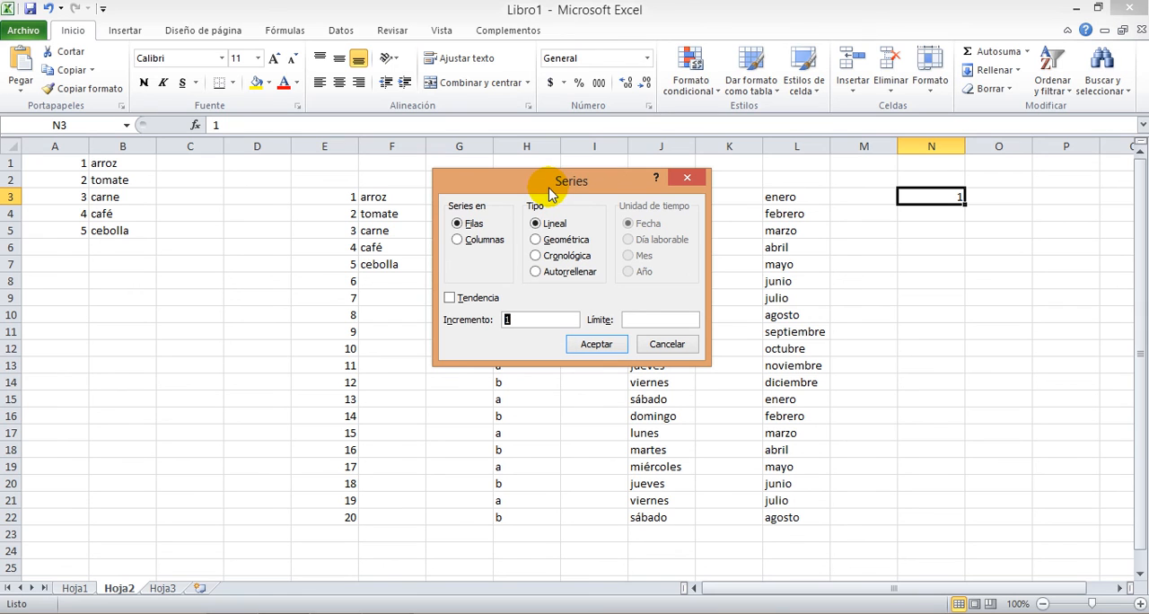
click(457, 240)
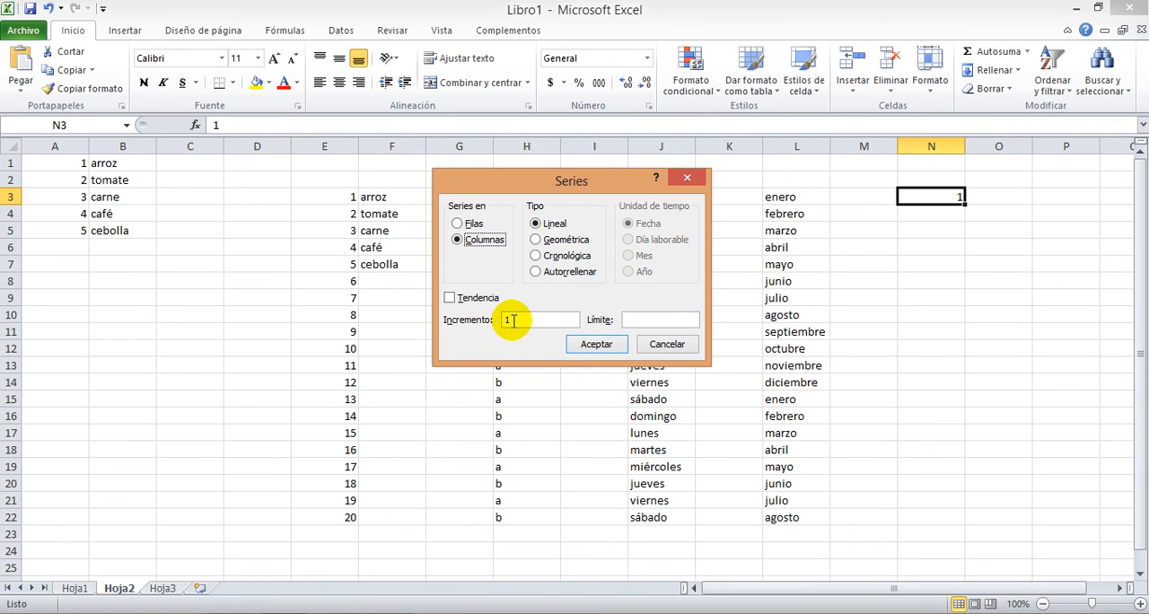
click(632, 317)
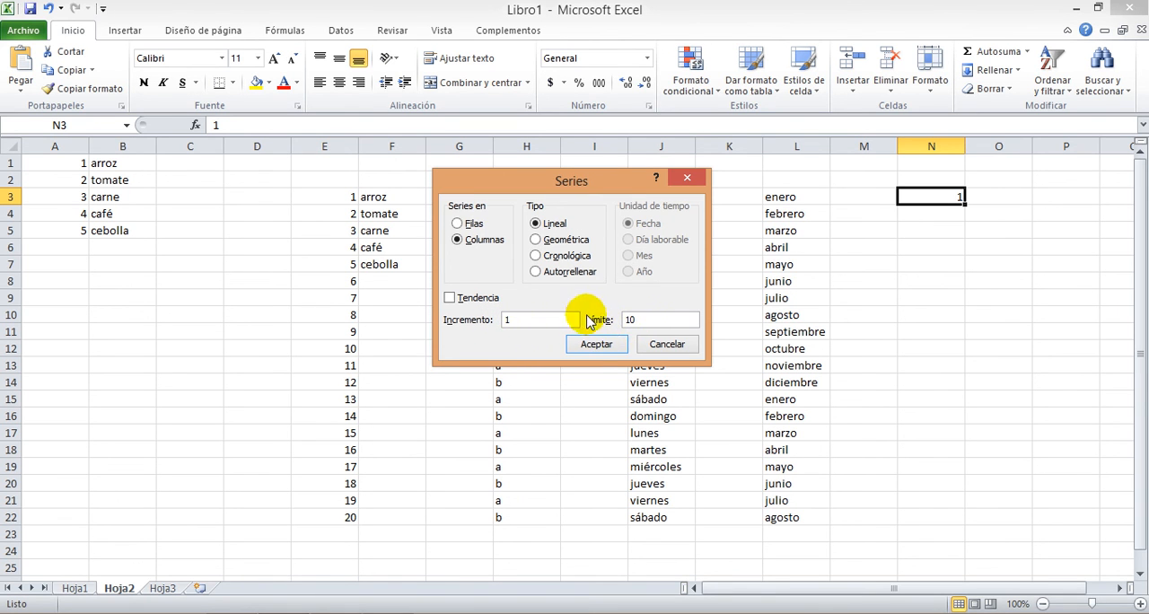
click(594, 353)
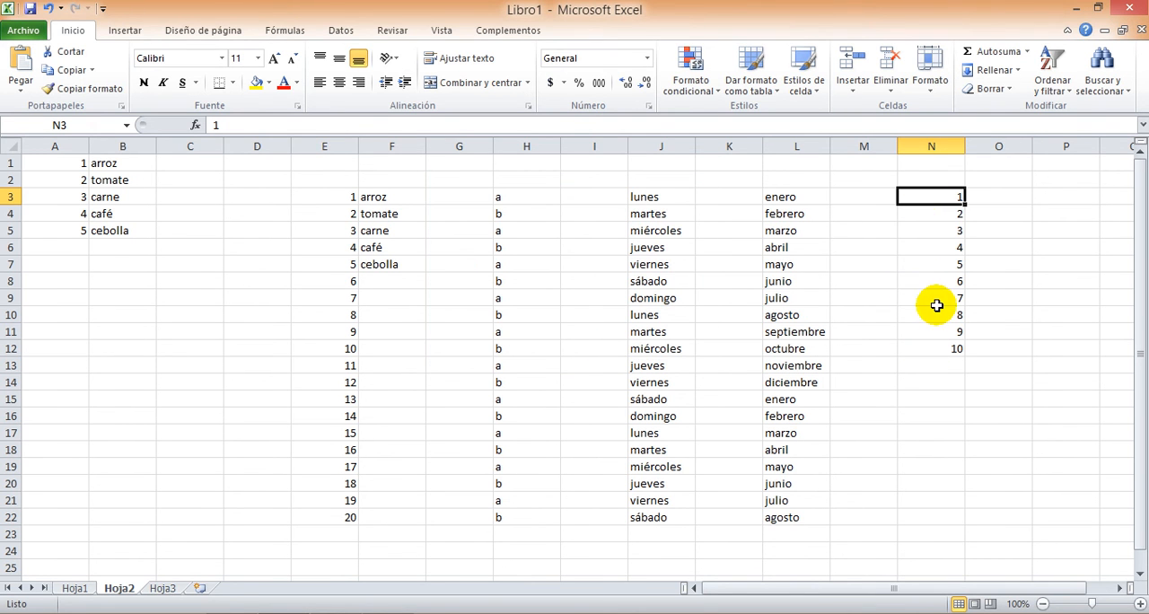
Enter the starting value 1 in cell M3
click(864, 198)
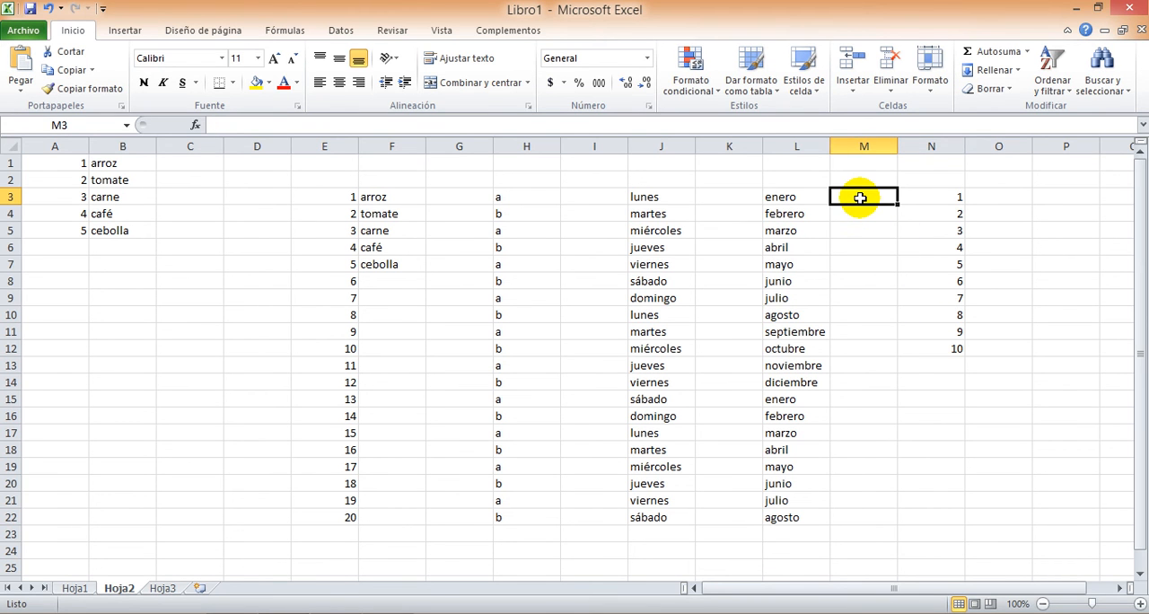
text(1)
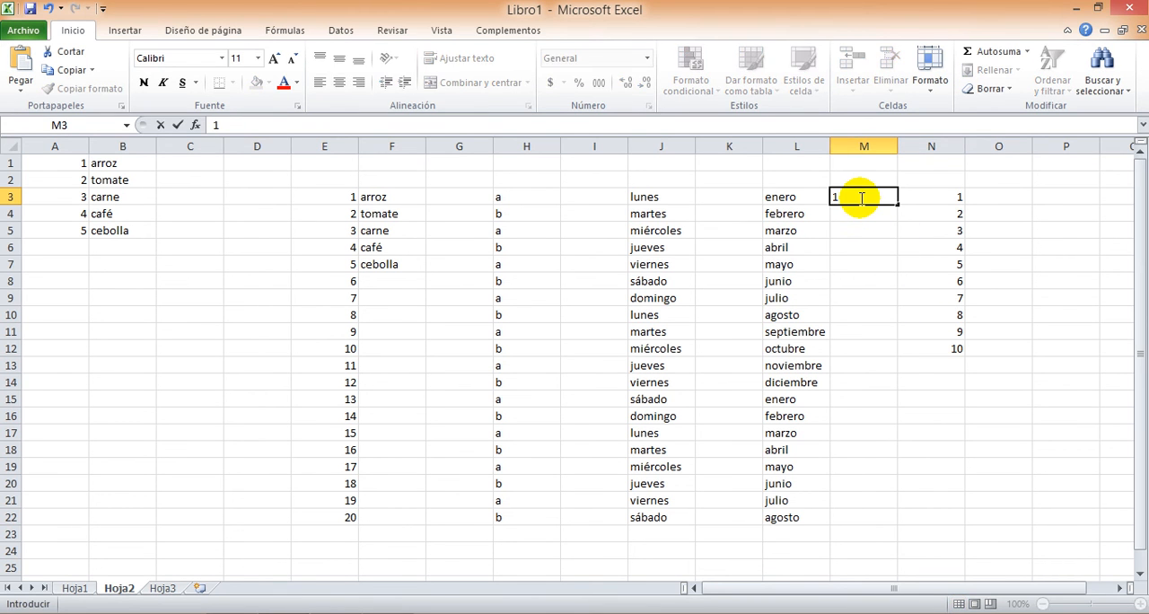
click(924, 266)
click(865, 208)
click(874, 200)
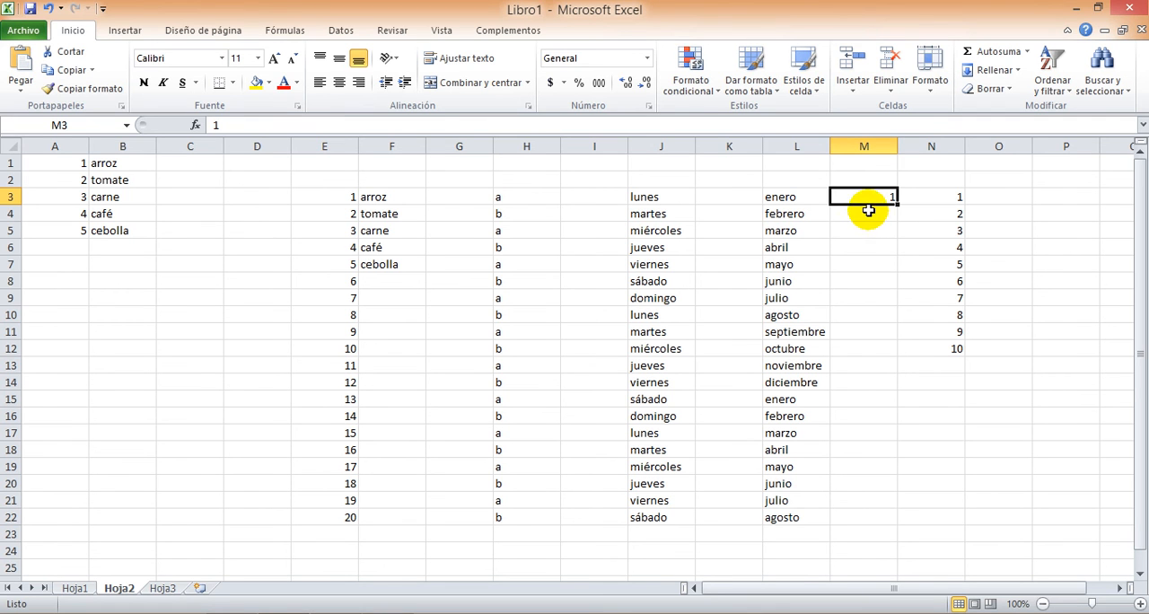
click(868, 215)
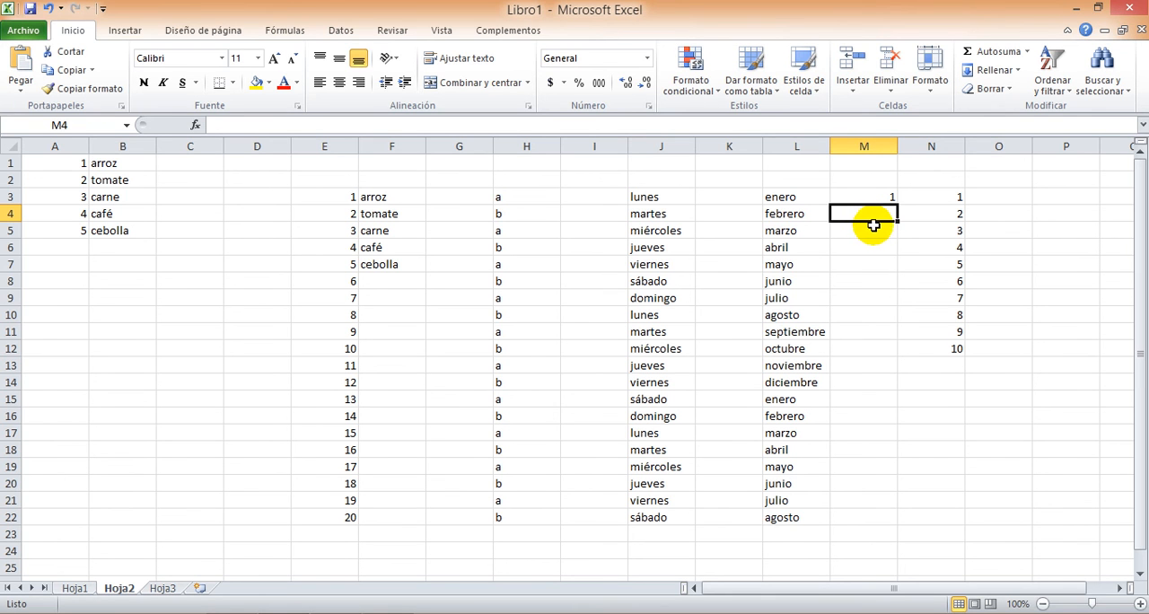
Fill a linear series down the column from M3 with an increment of 0,5 and a limit of 10
click(866, 197)
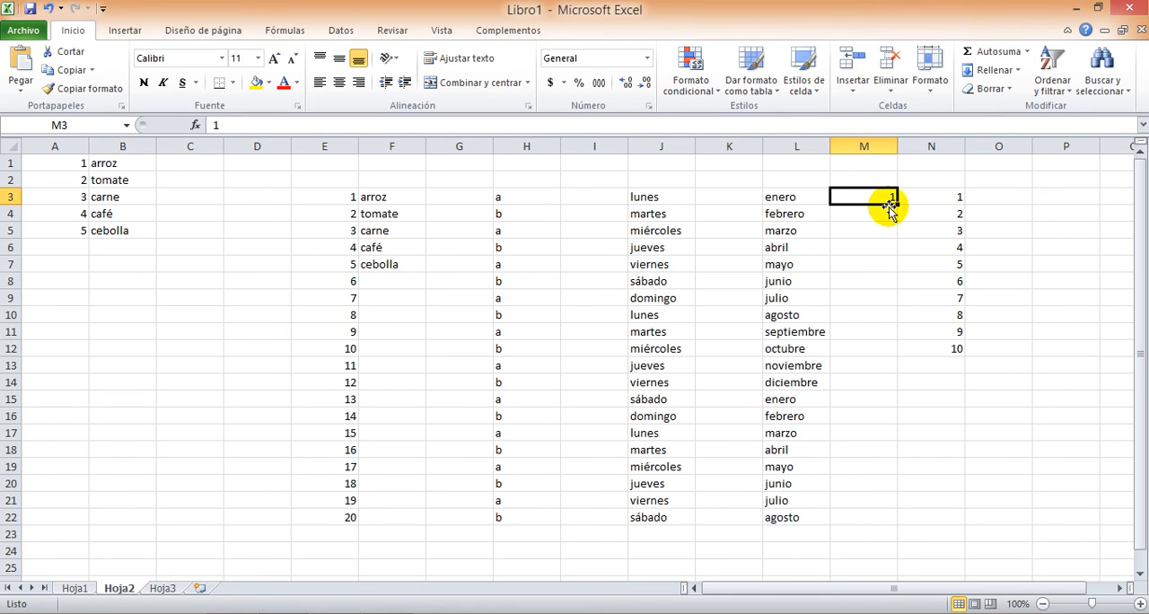
click(995, 71)
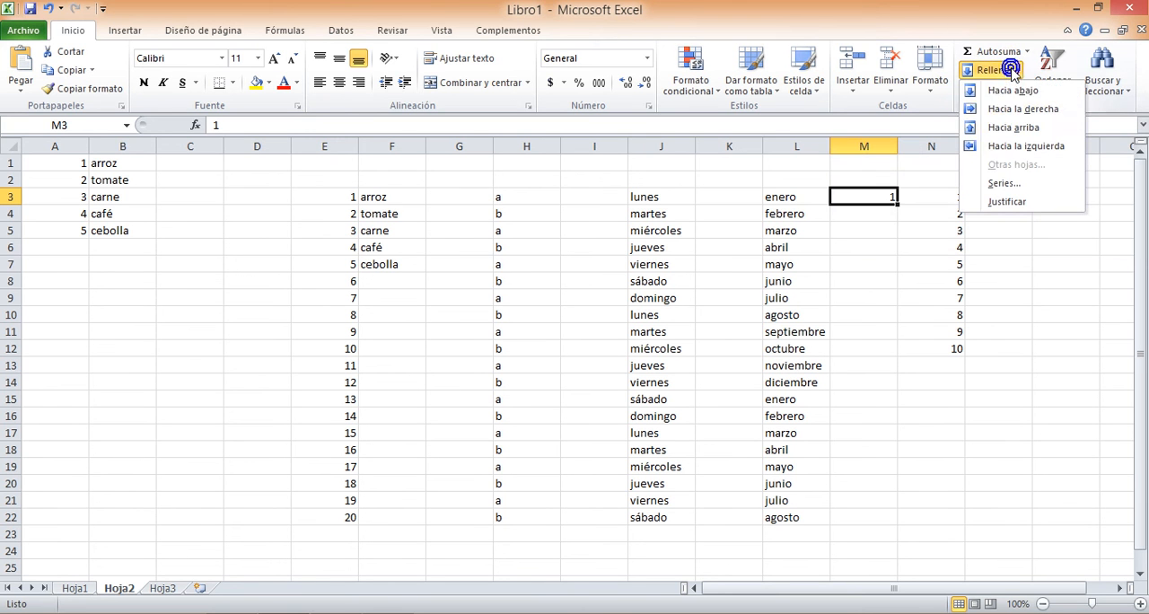
click(988, 177)
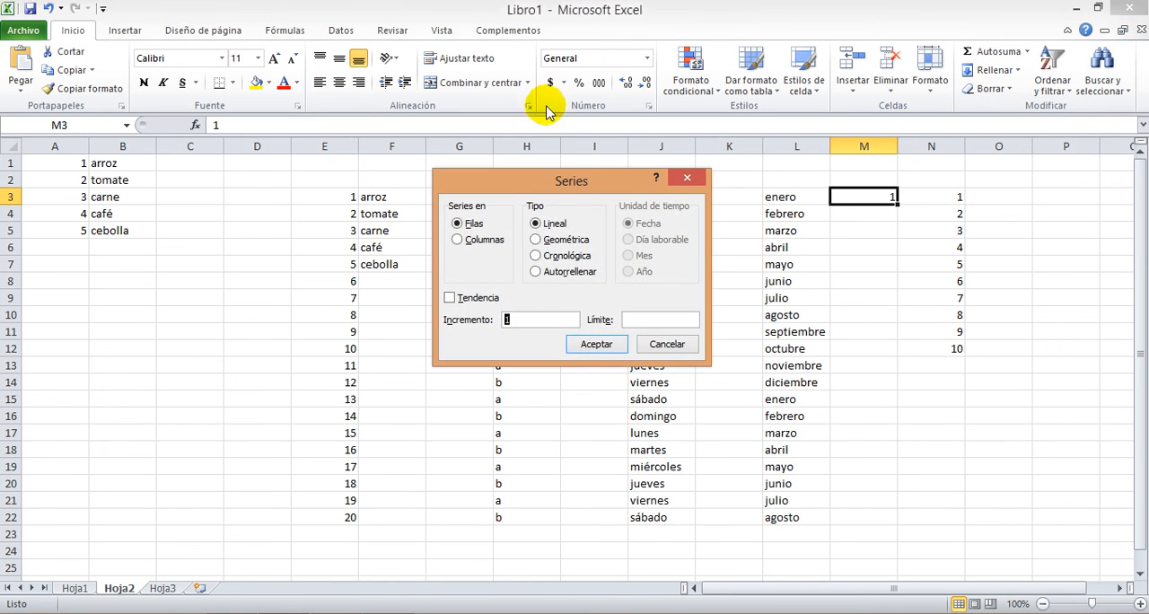
click(458, 240)
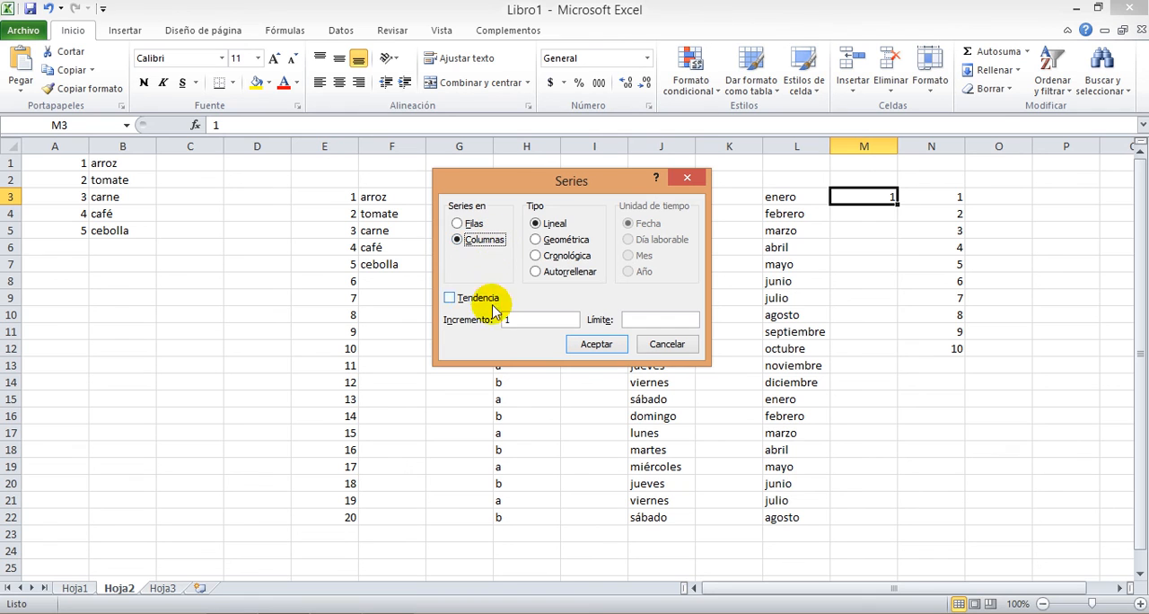
double_click(519, 319)
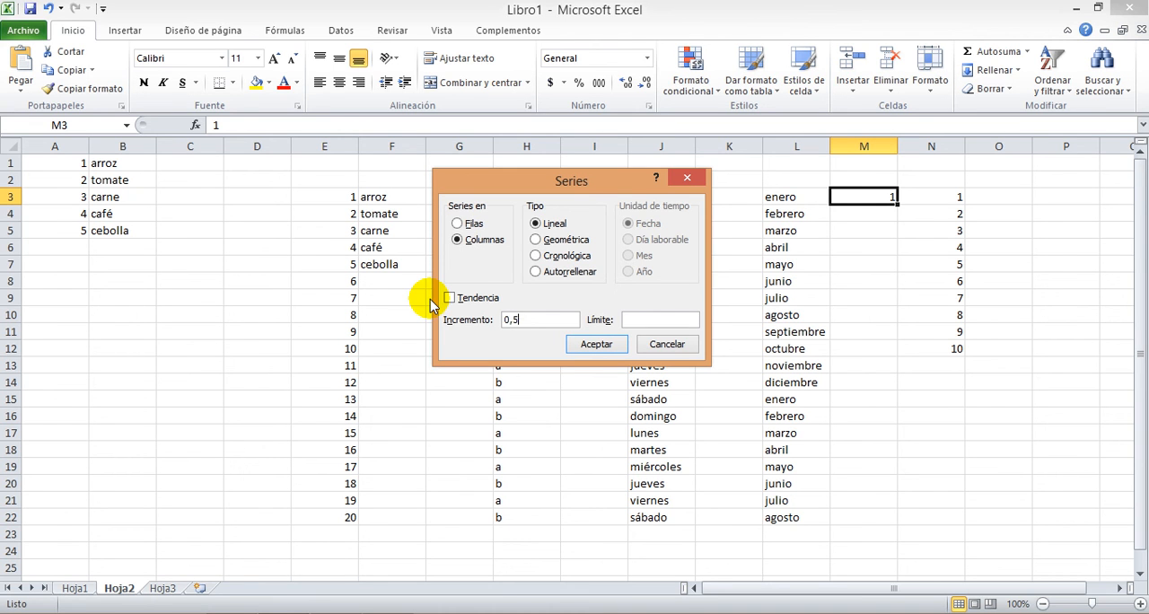
click(655, 319)
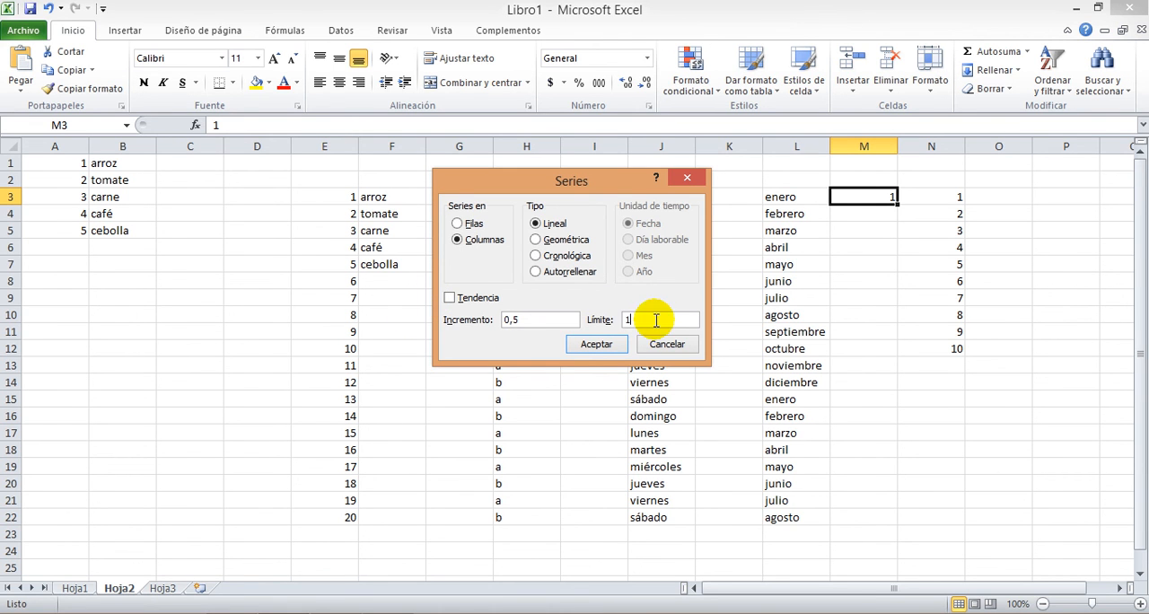
click(609, 346)
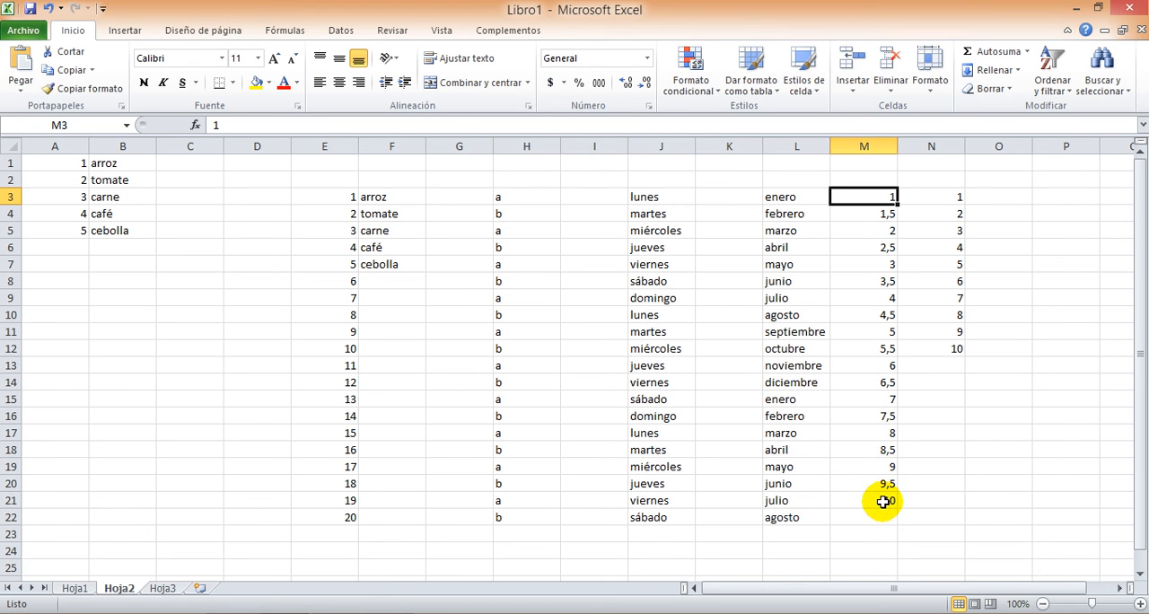
Search the sheet for "lunes" and go through its occurrences one by one
key(Up)
key(ctrl+Left)
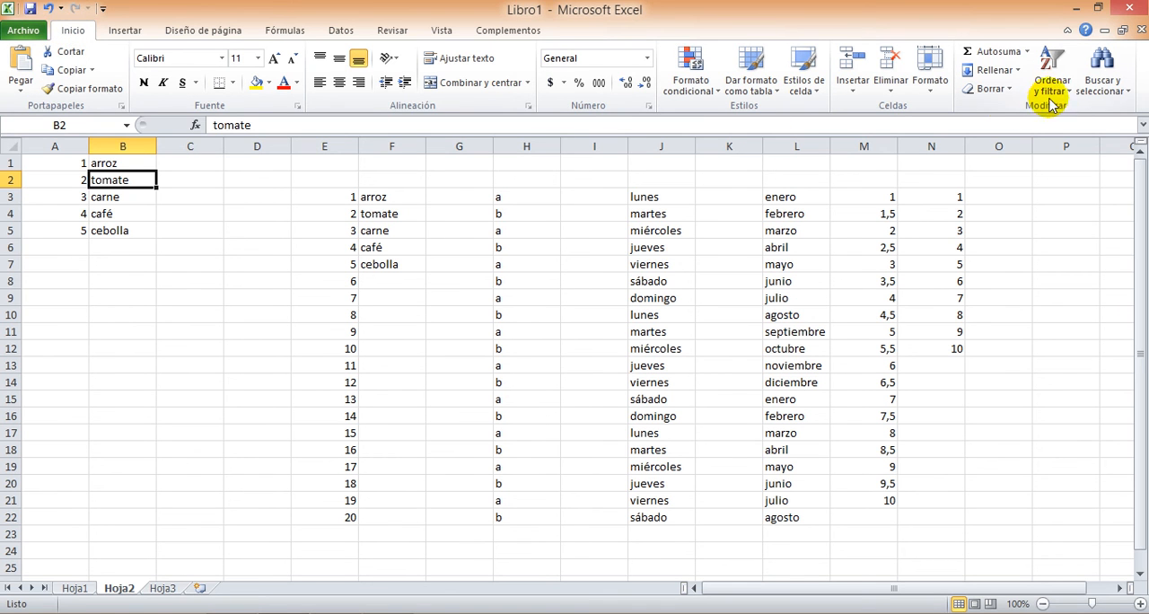
click(1100, 67)
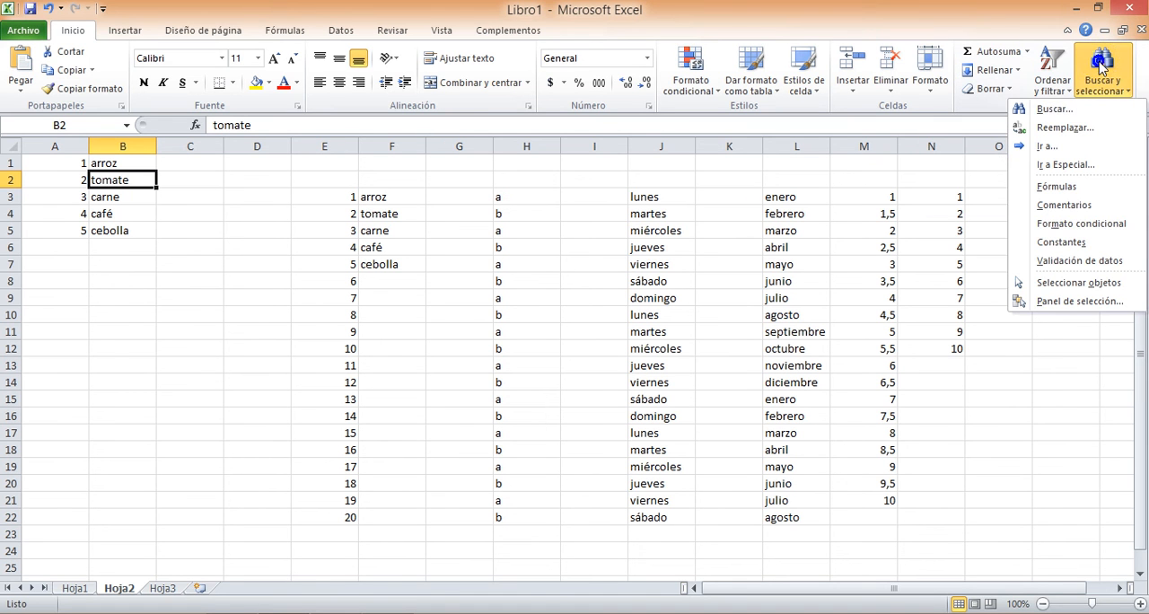
click(1054, 110)
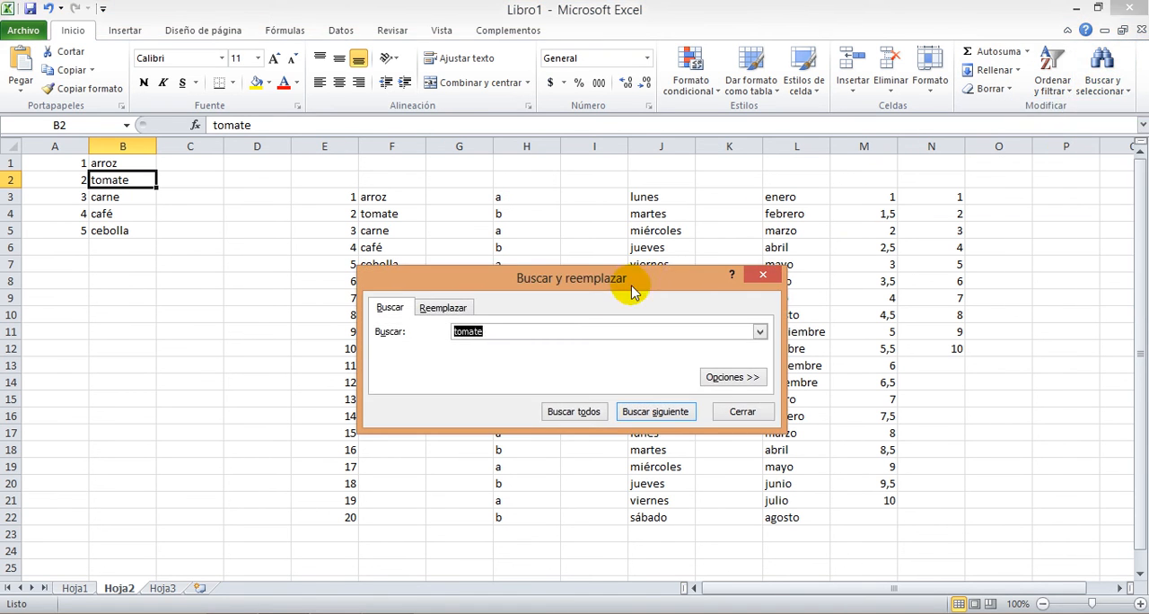
drag(536, 281, 485, 266)
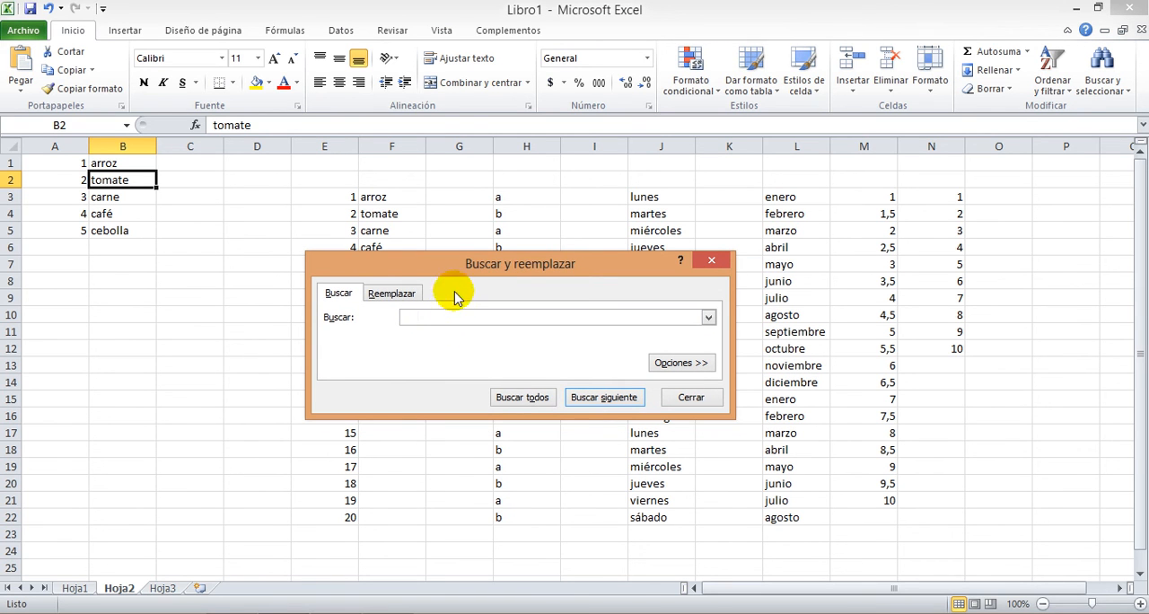
drag(445, 264, 292, 266)
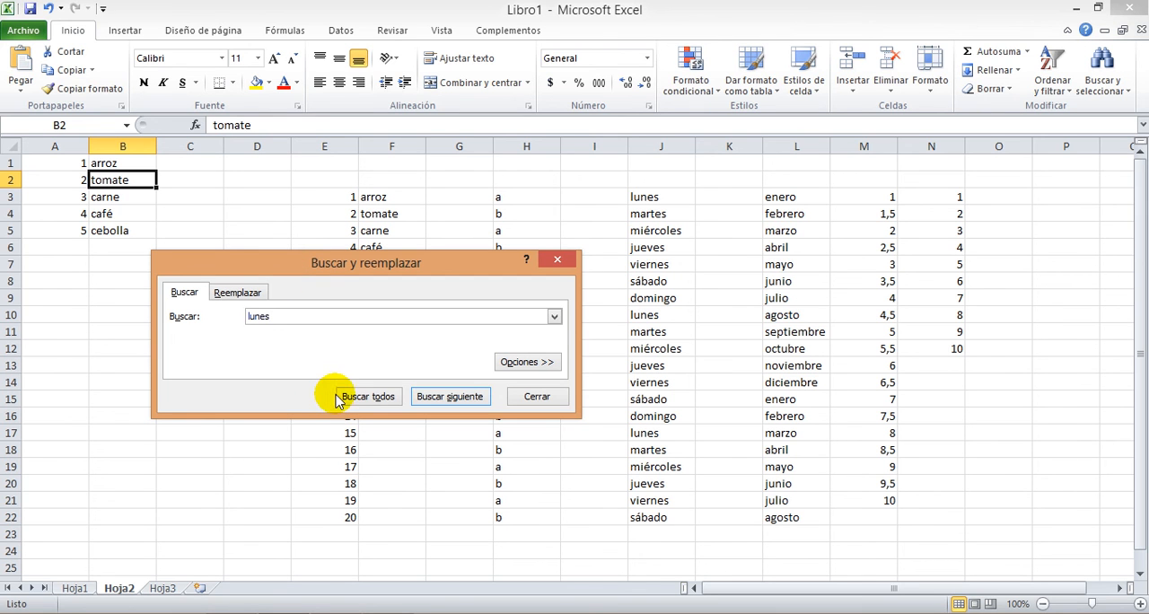
click(446, 388)
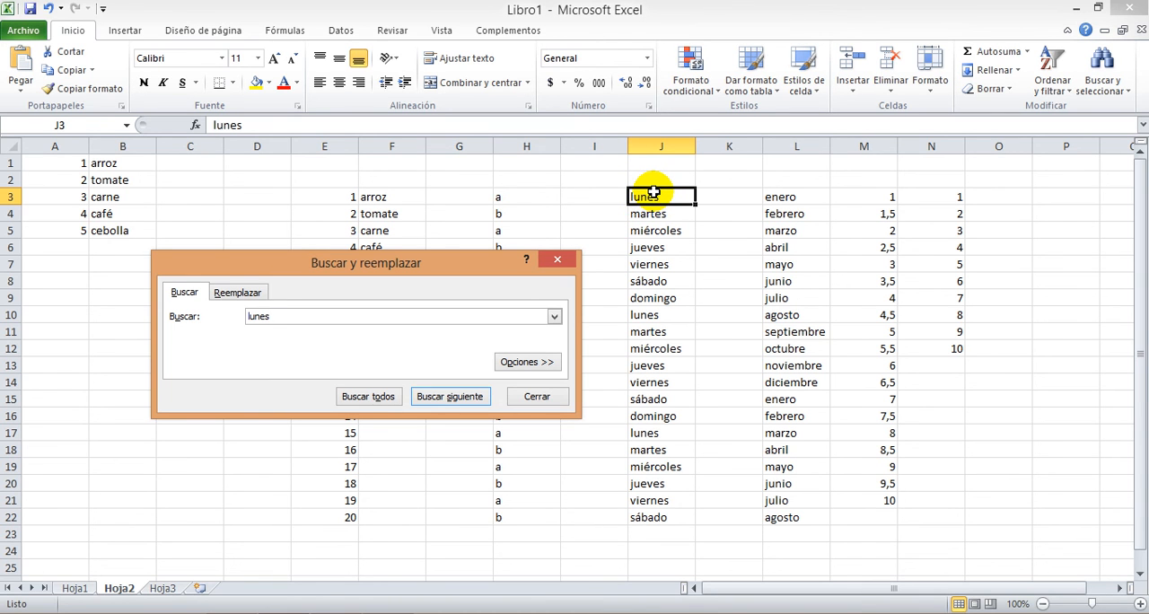
key(Return)
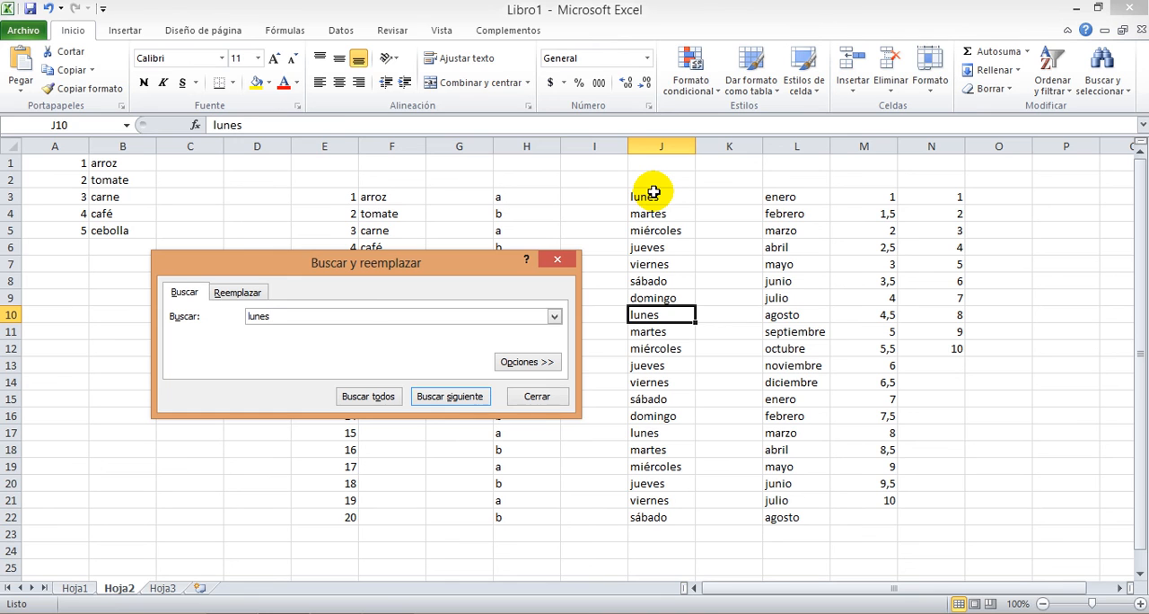
key(Return)
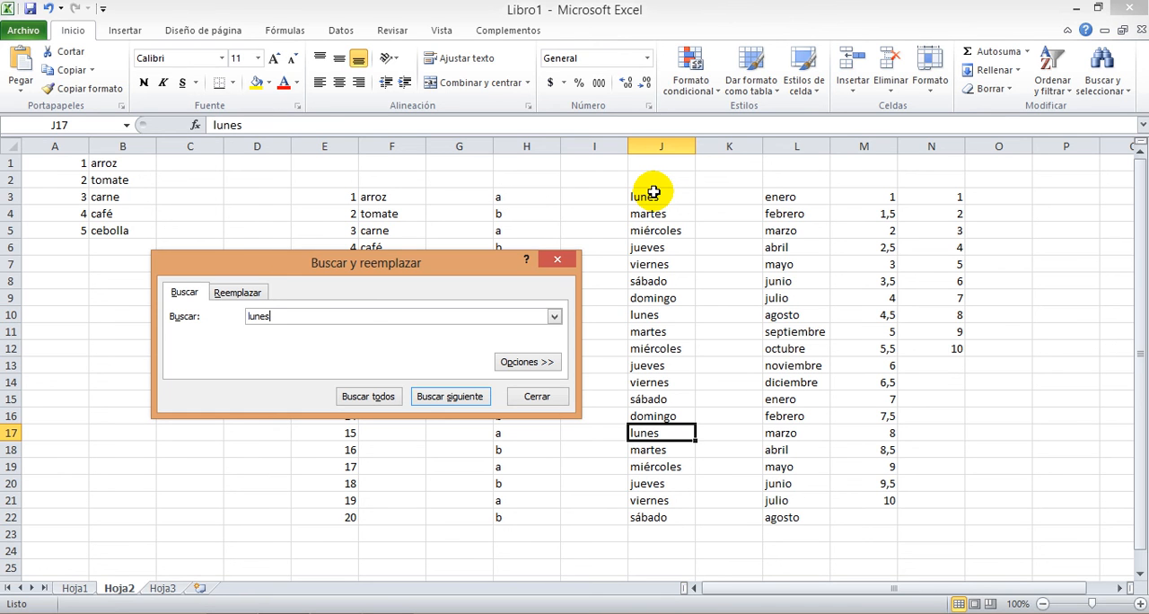
key(Return)
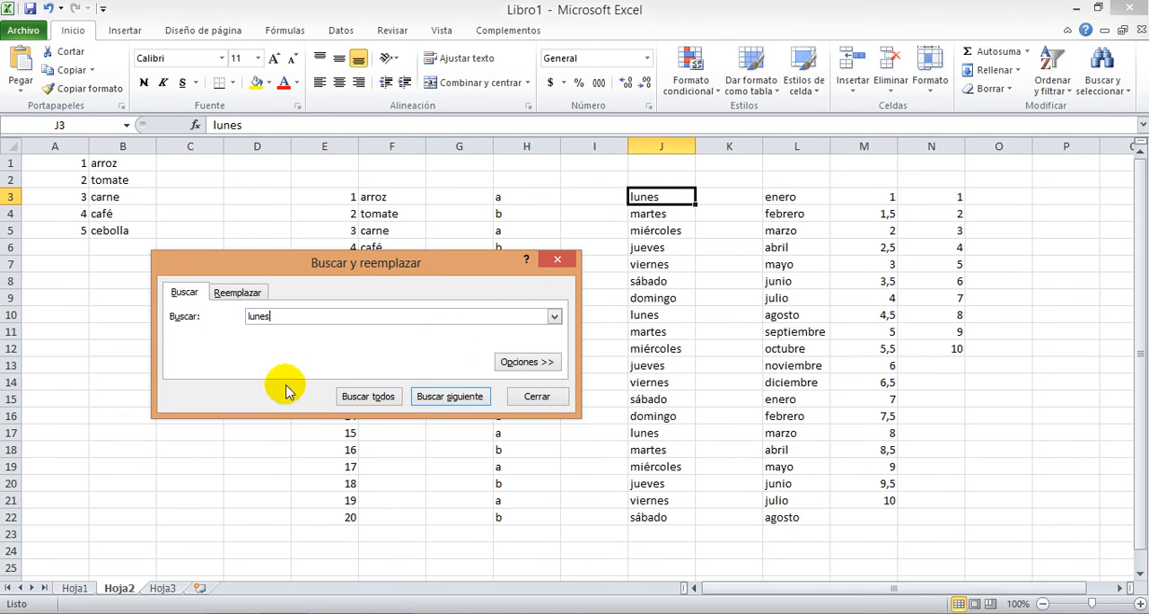
List all occurrences of "lunes" and jump to the ones in J17 and J3
click(368, 400)
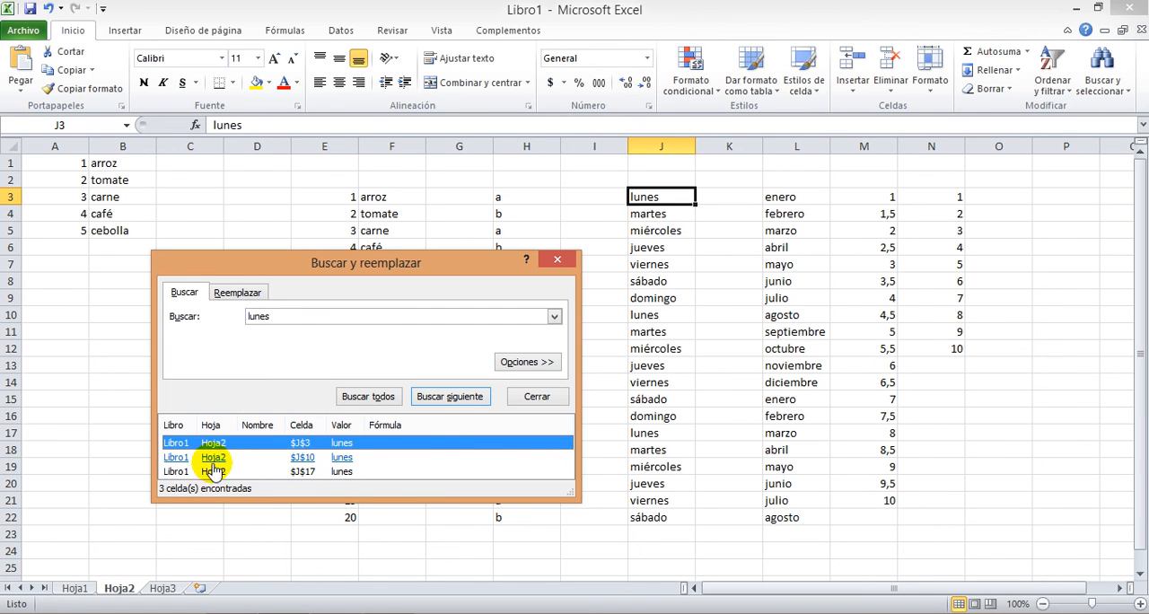
click(301, 472)
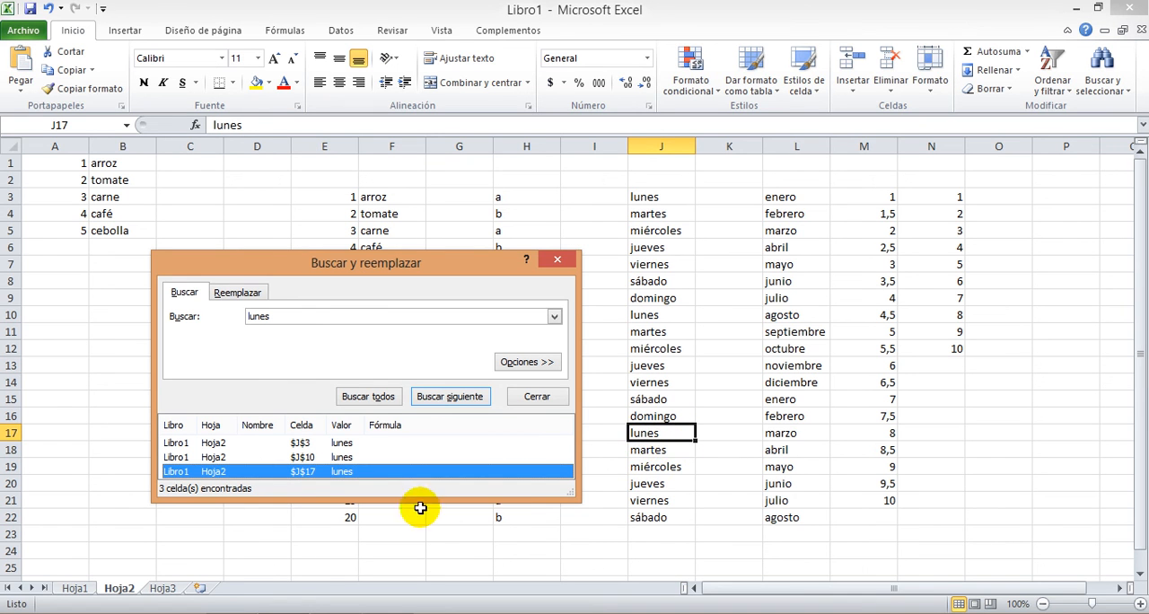
click(301, 445)
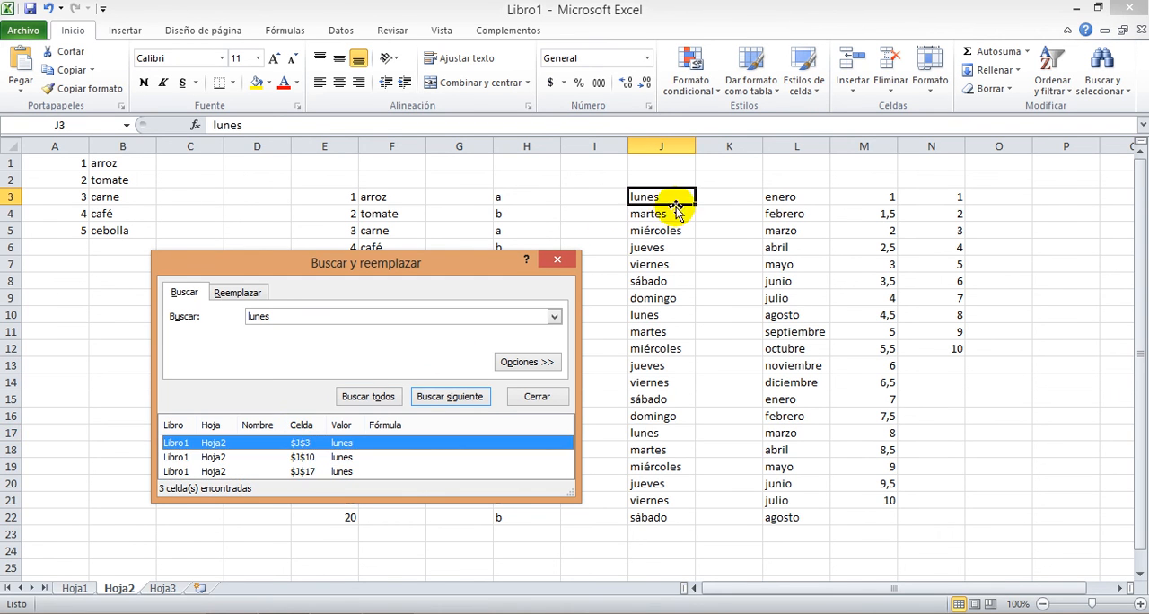
click(557, 262)
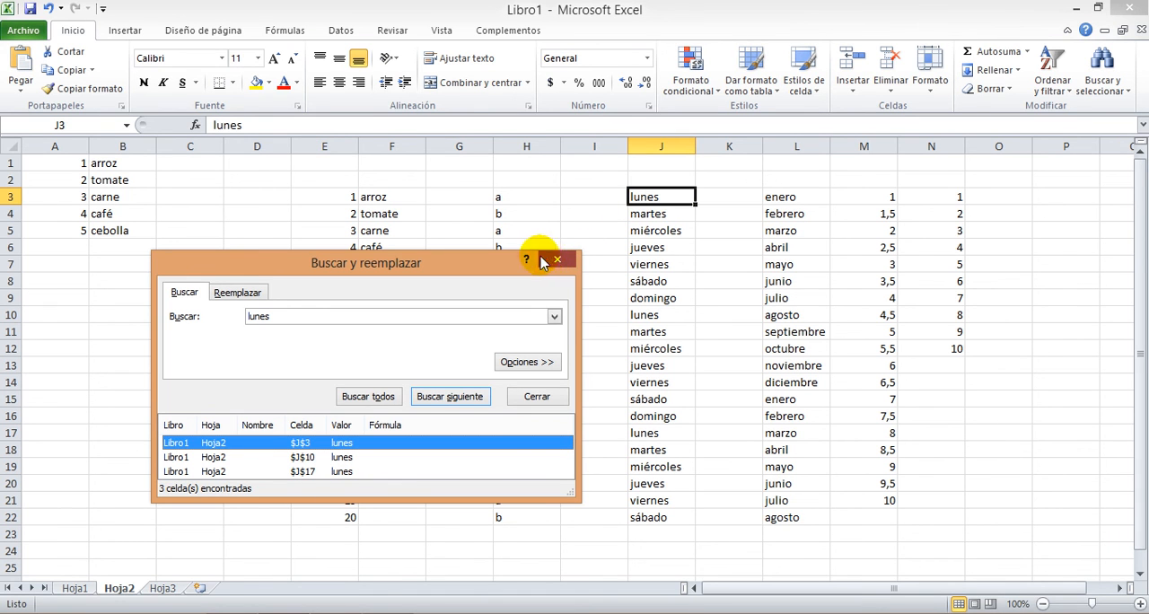
Set up a replacement of "carne" with "pollo" and try to apply it from cell J3
click(237, 295)
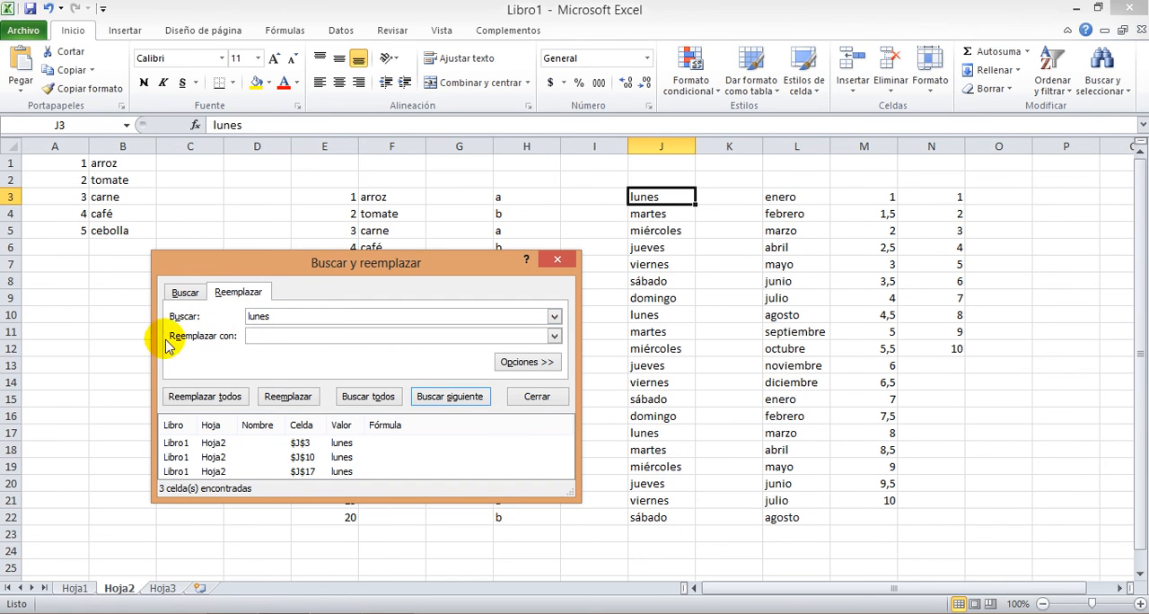
click(268, 334)
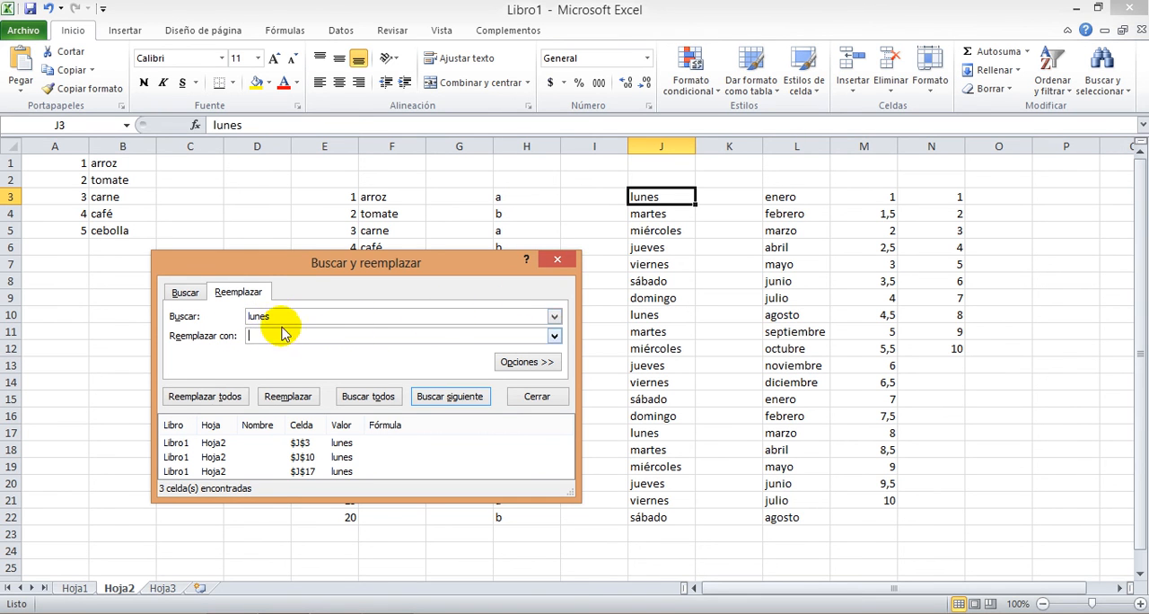
double_click(280, 318)
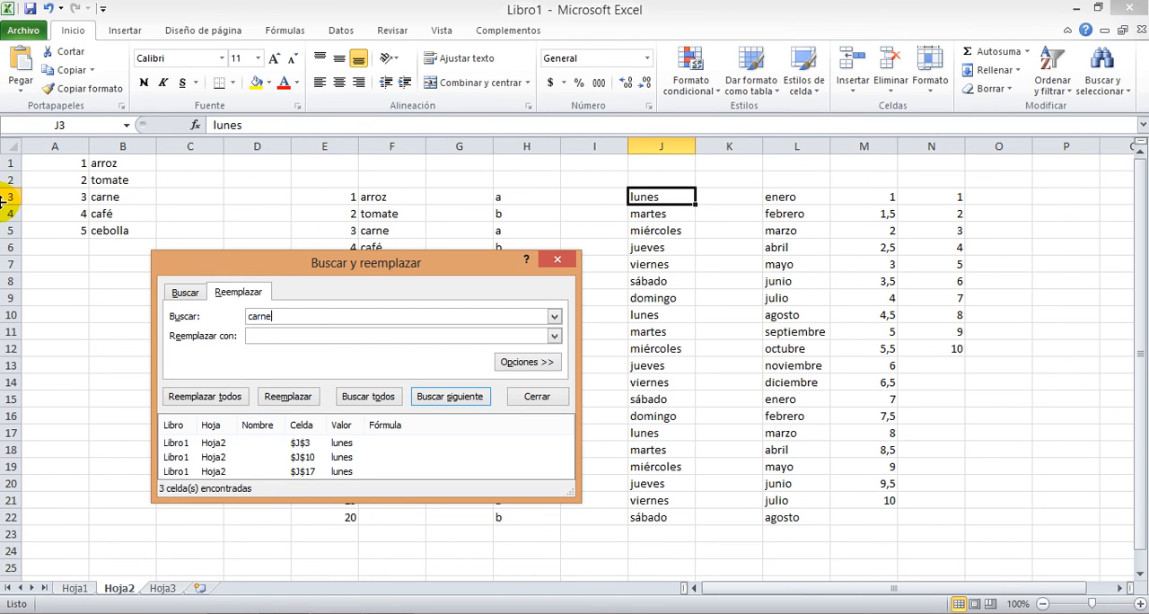
click(258, 336)
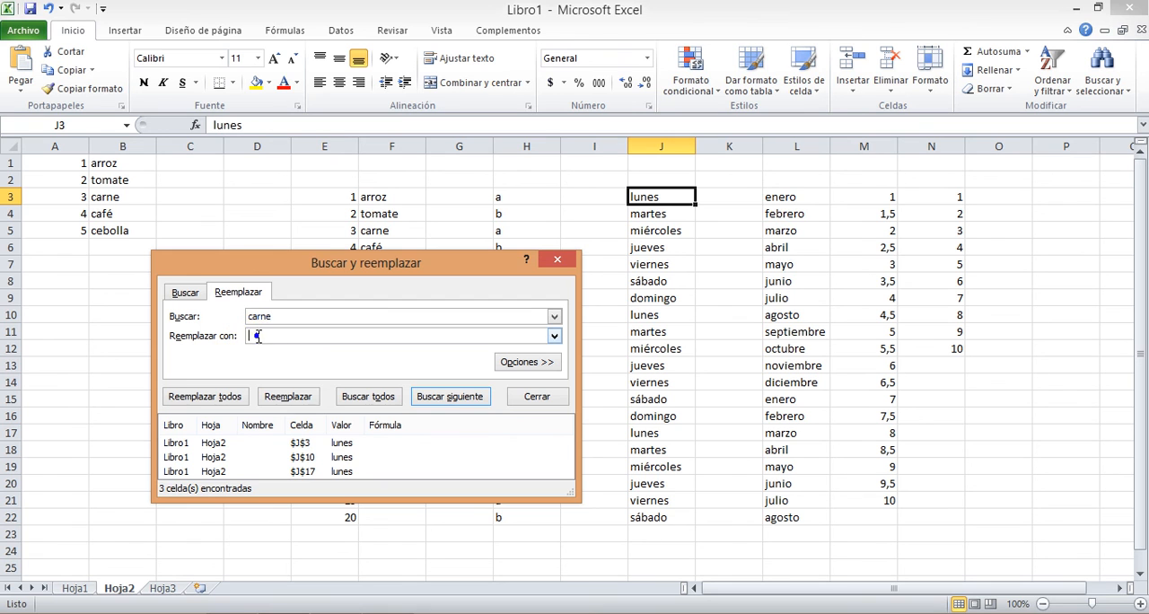
text(pollo)
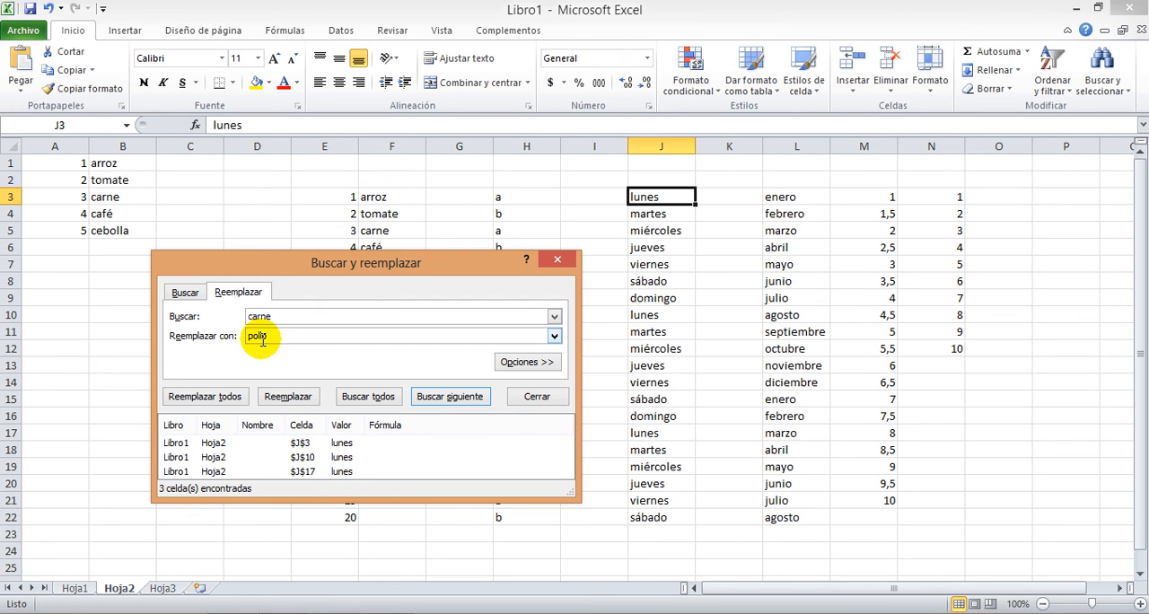
drag(259, 272, 581, 258)
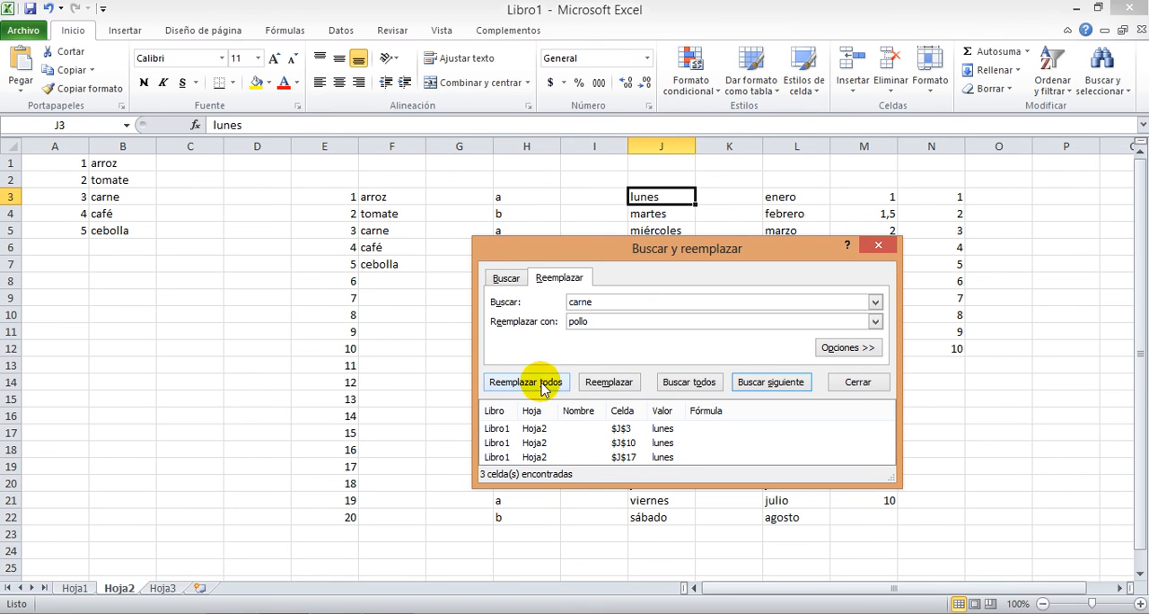
click(610, 384)
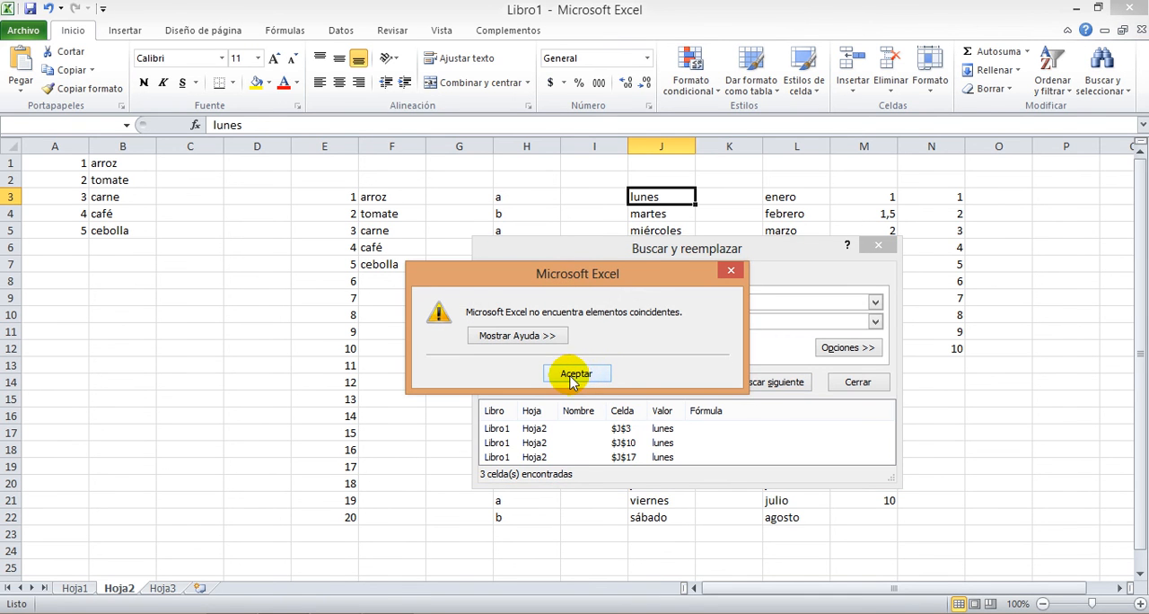
click(576, 375)
Find all occurrences of "carne" in the sheet and replace them one by one with "pollo"
click(566, 184)
click(610, 383)
click(699, 384)
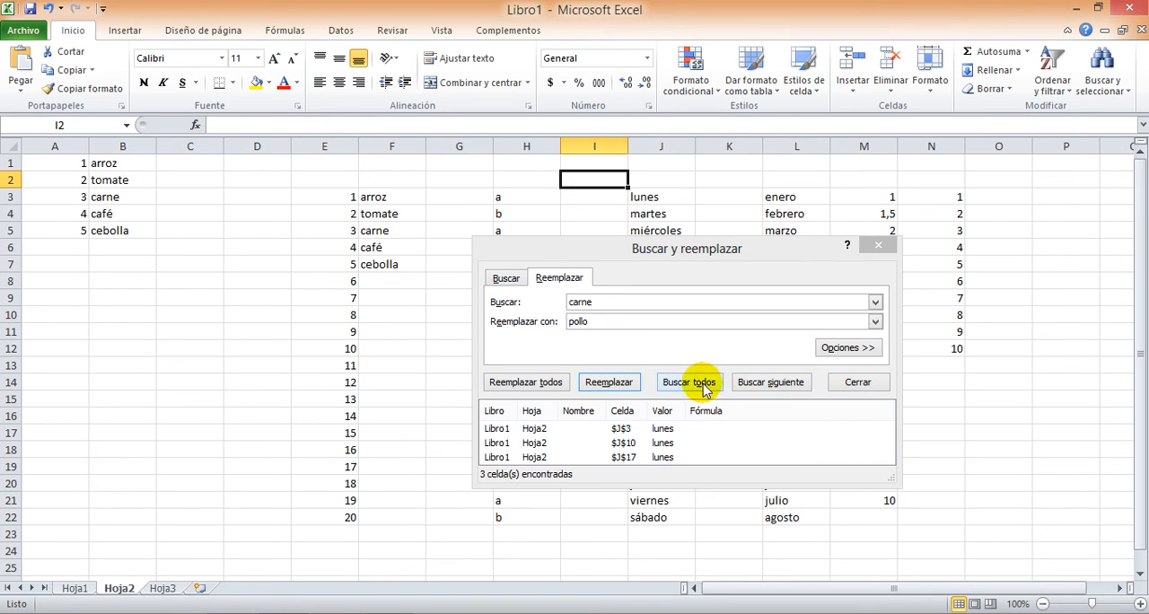
click(689, 384)
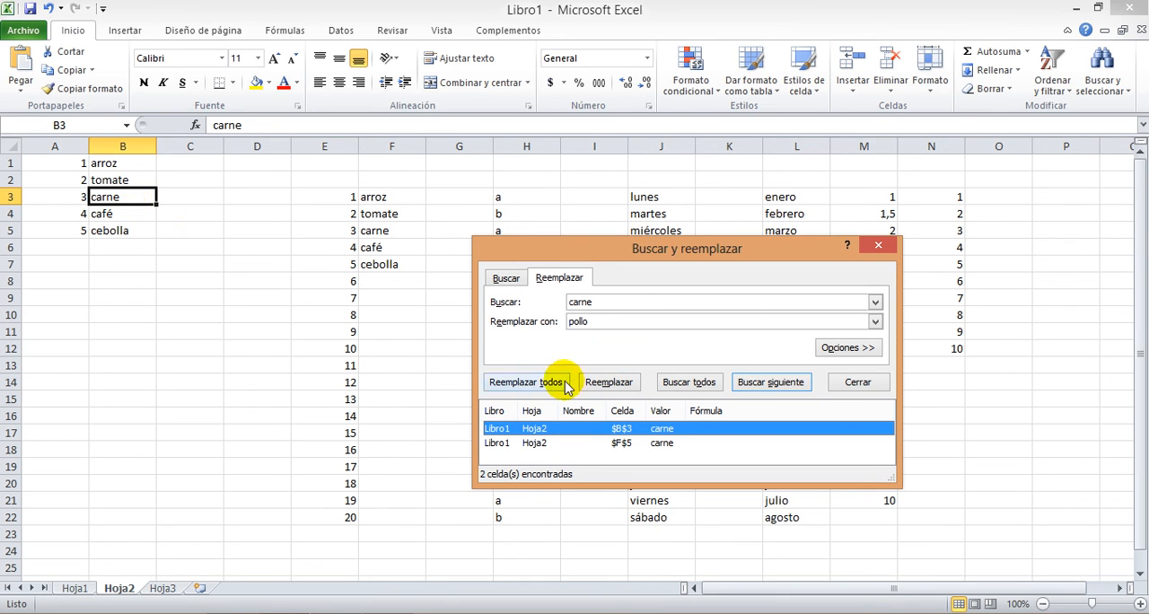
click(602, 381)
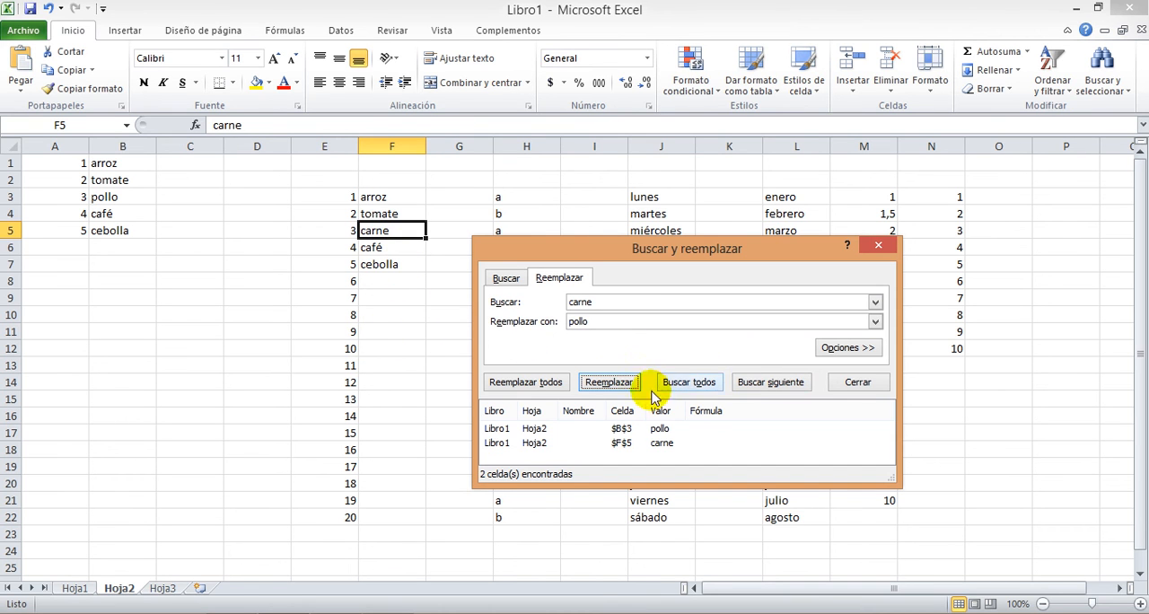
click(602, 386)
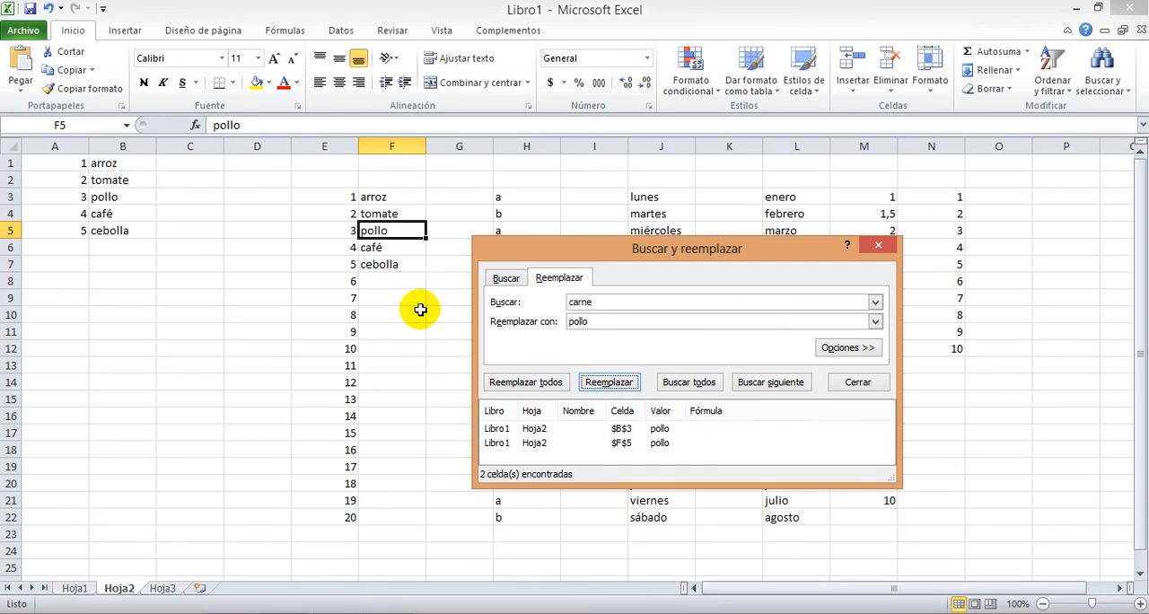
click(878, 247)
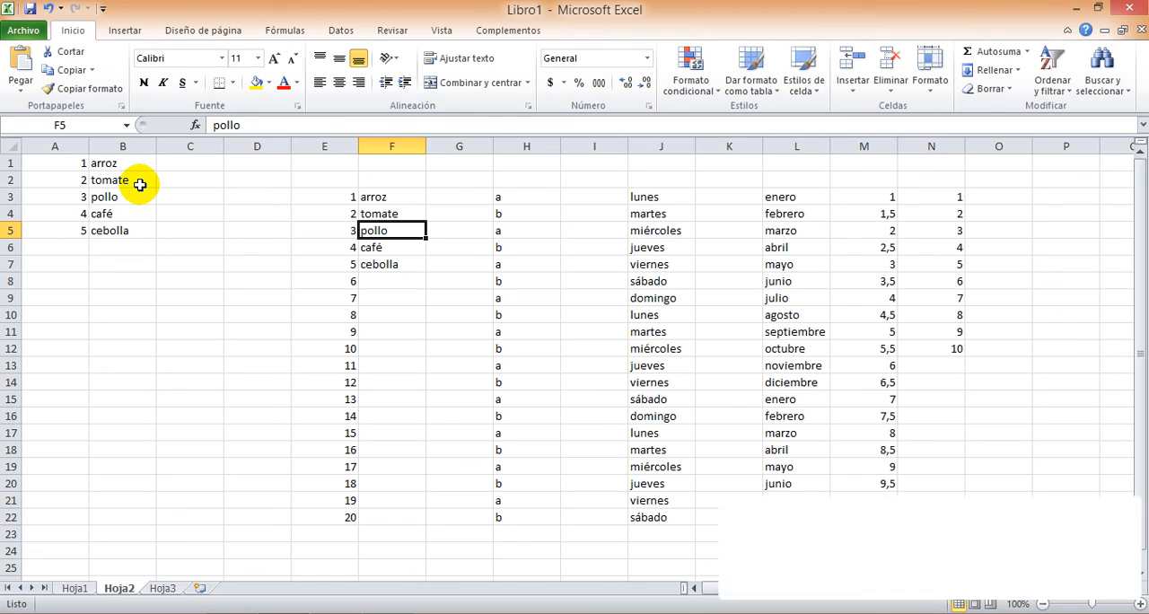
Undo the last action and switch to the Hoja3 sheet
key(ctrl+z)
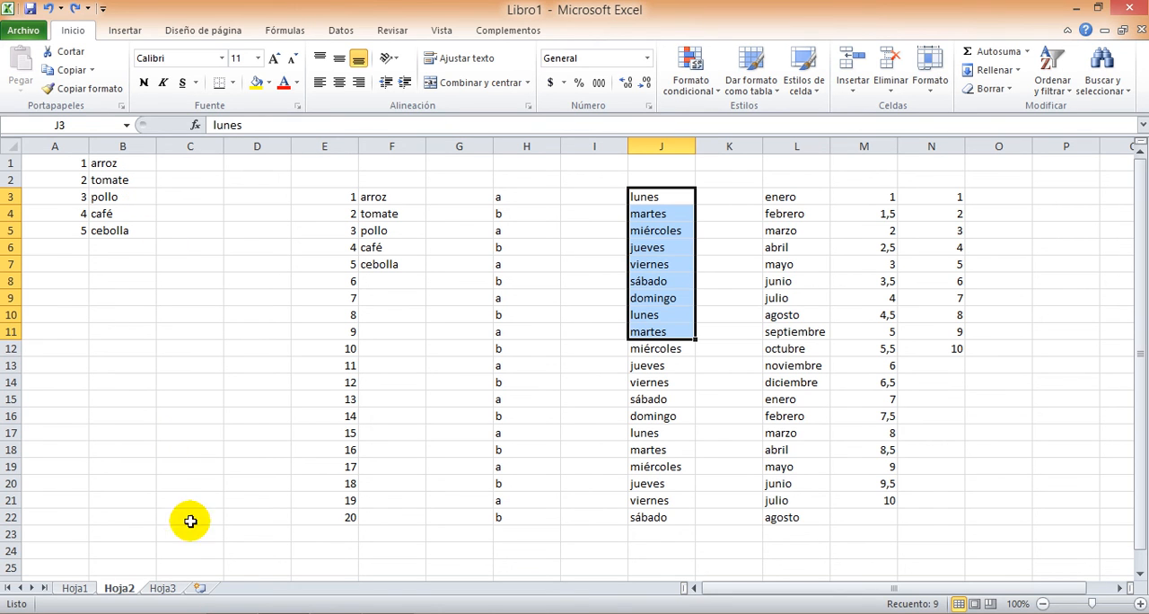
click(164, 590)
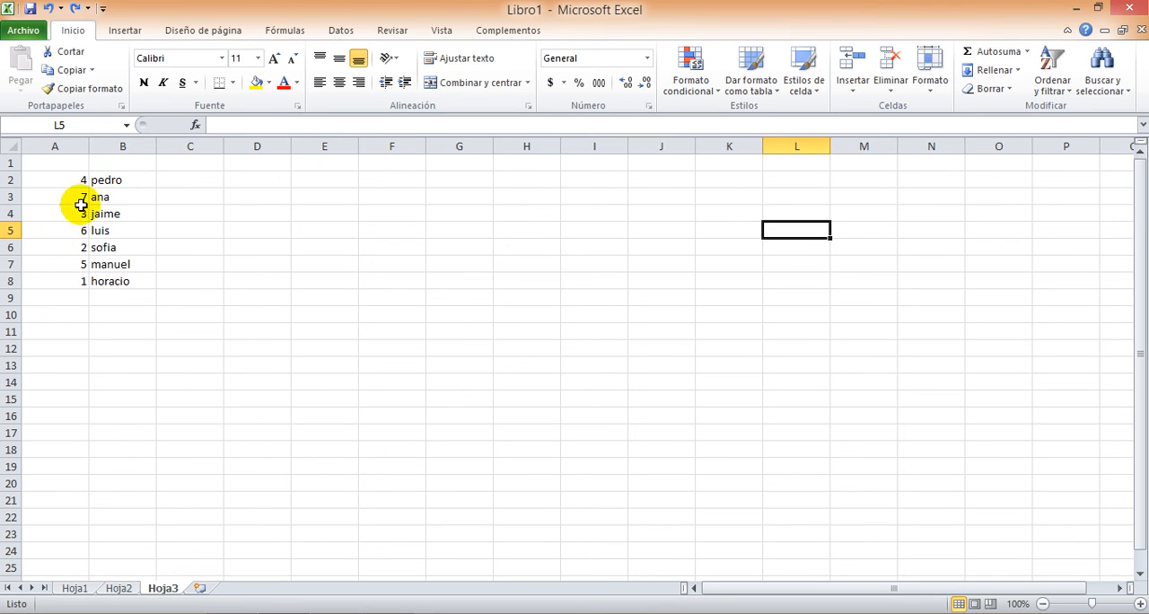
Sort the list in A2:B8 by column A from smallest to largest and undo the sort
click(65, 179)
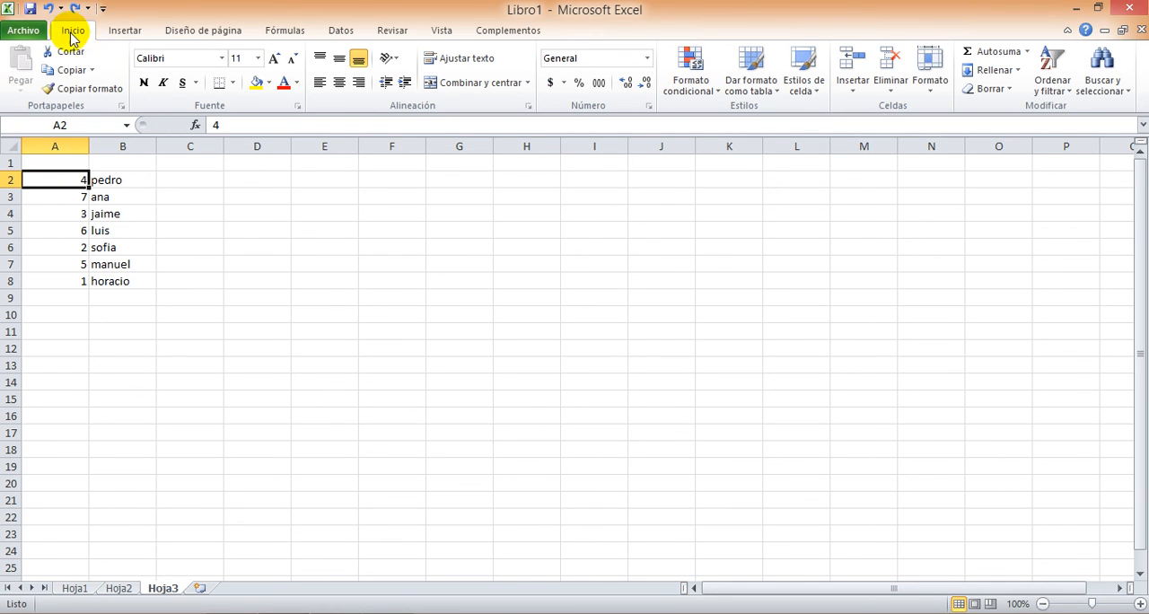
click(1064, 86)
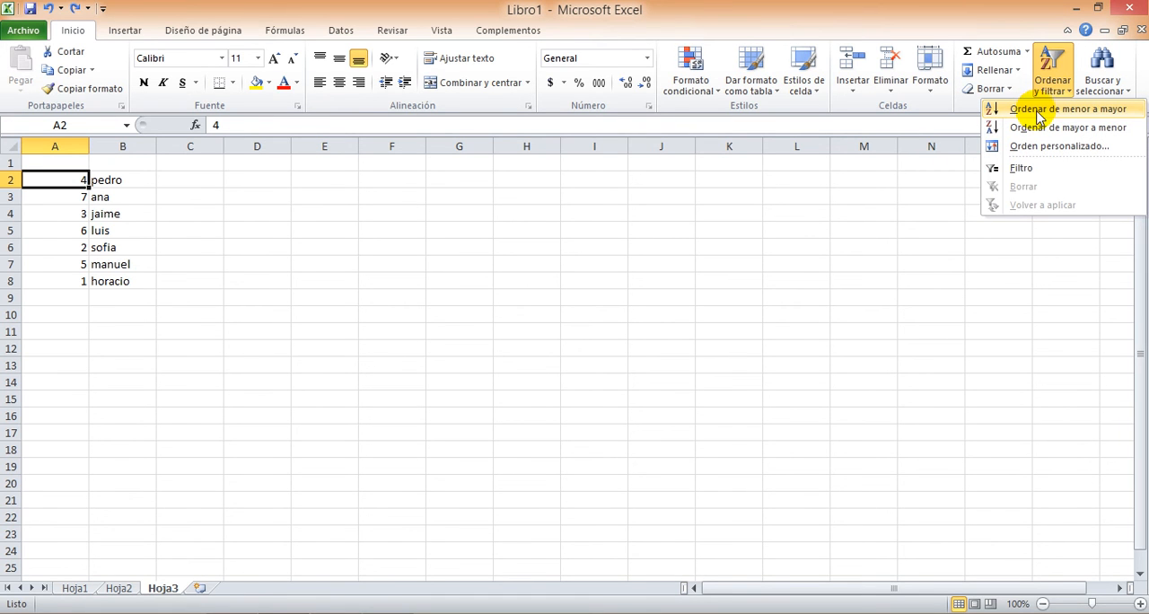
click(1040, 117)
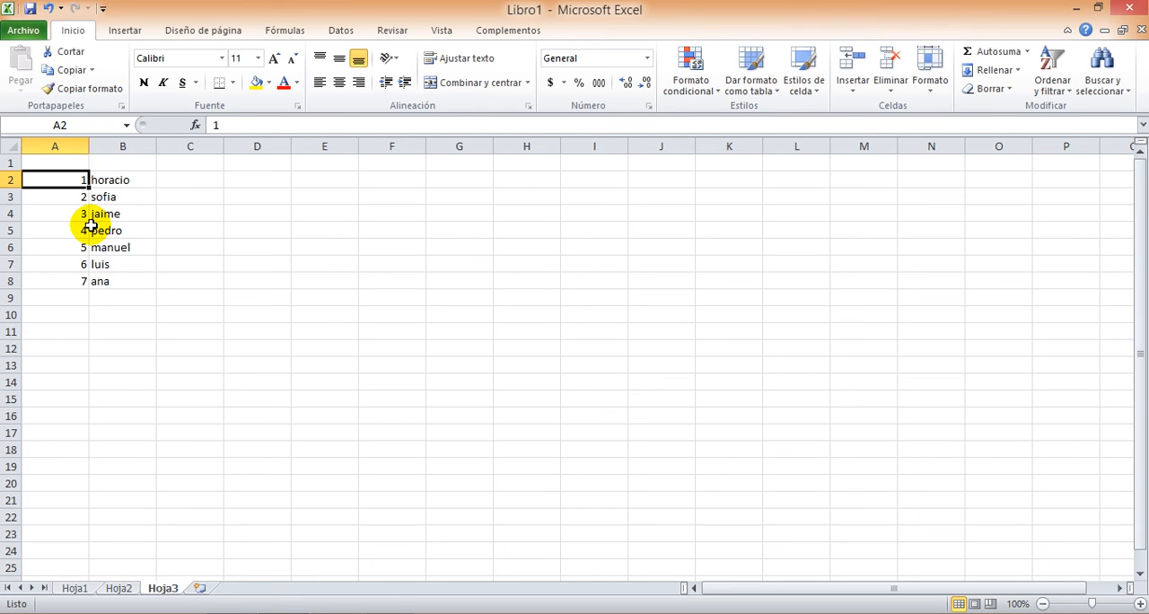
key(ctrl+z)
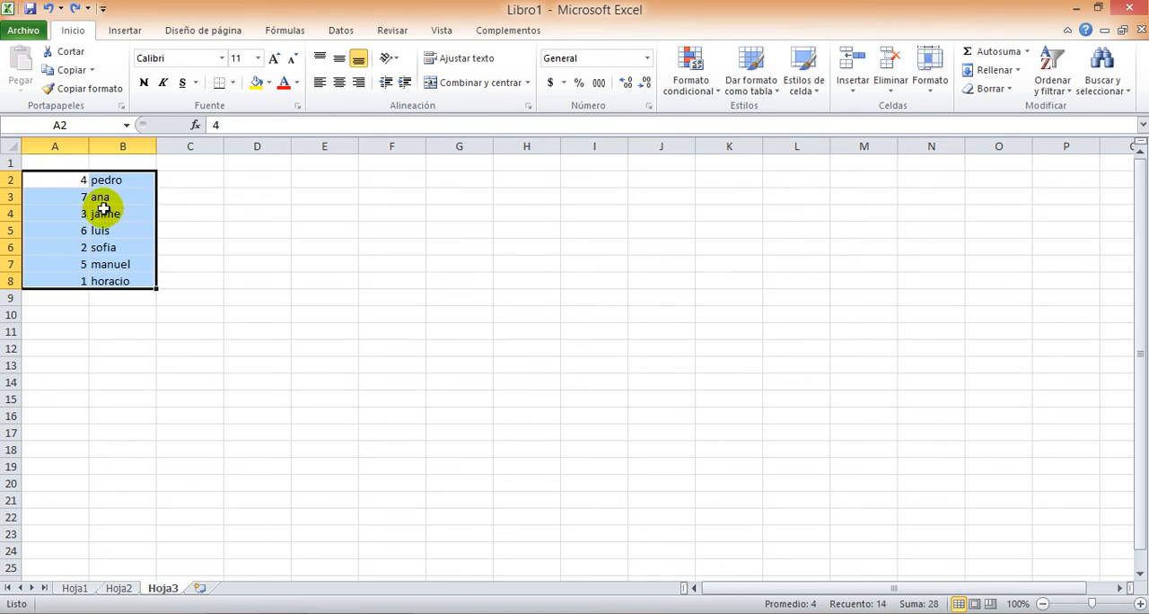
Sort the list in A2:B8 by column A from largest to smallest and undo the sort
click(167, 216)
click(45, 178)
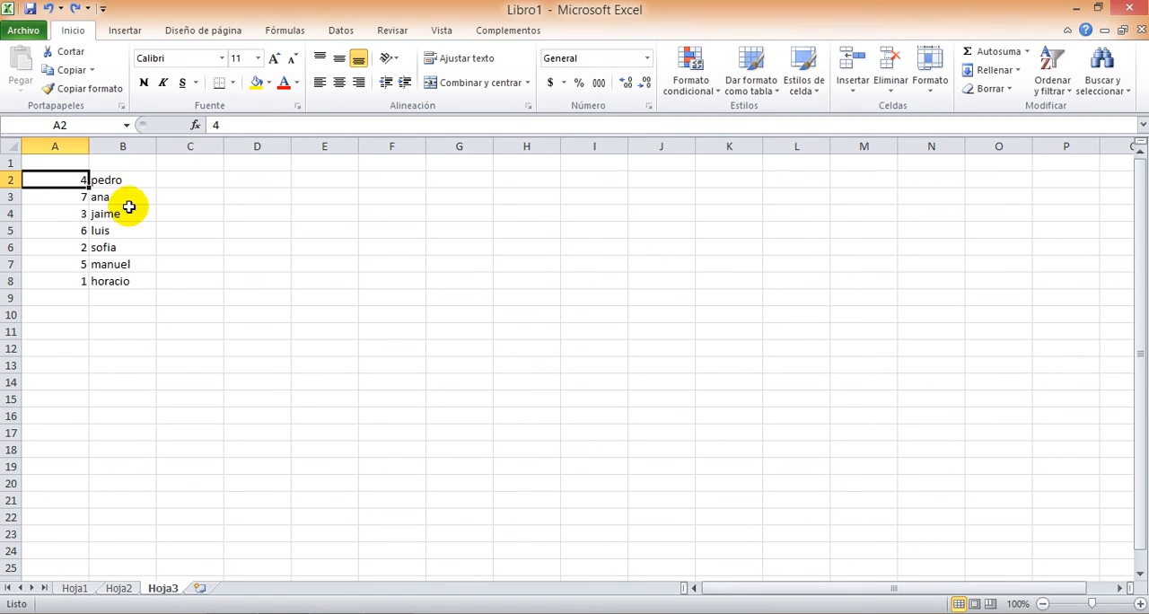
click(1053, 90)
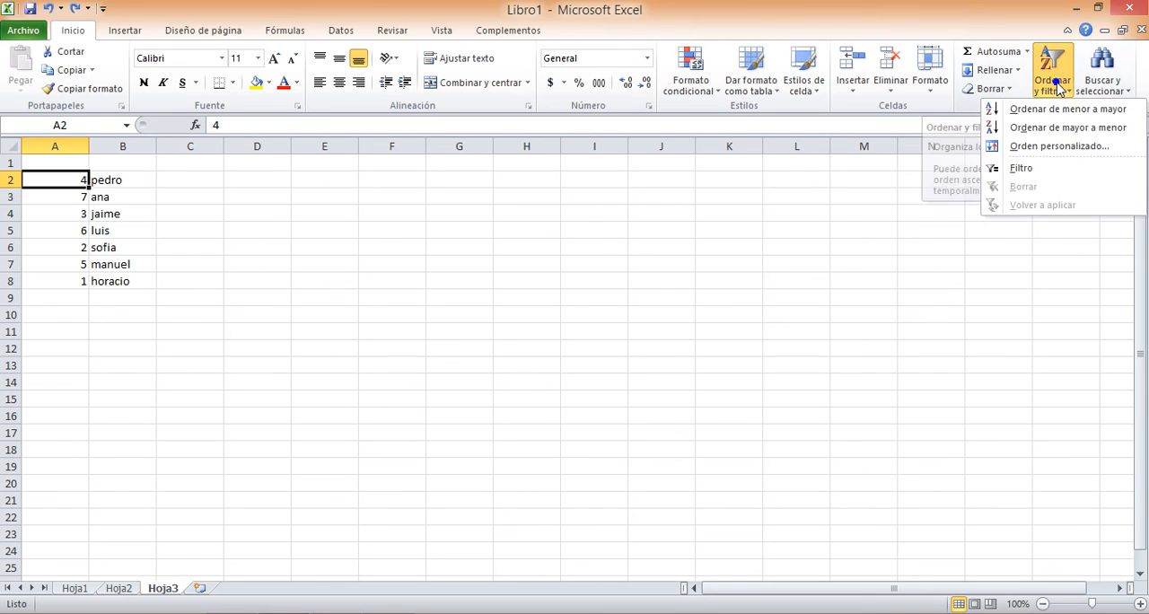
click(1044, 131)
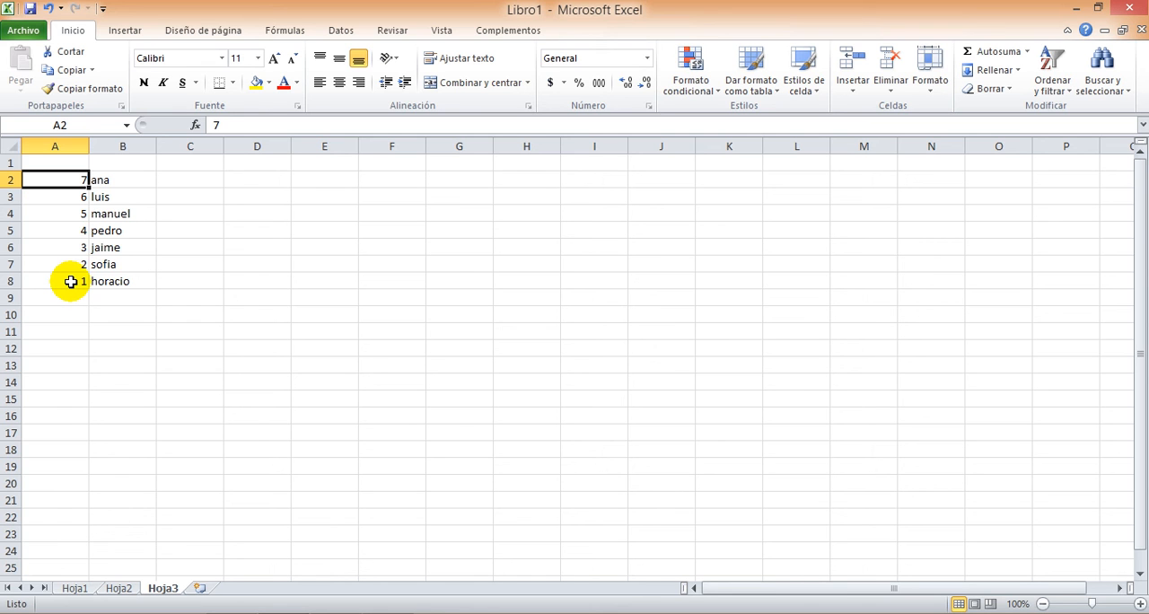
key(ctrl+z)
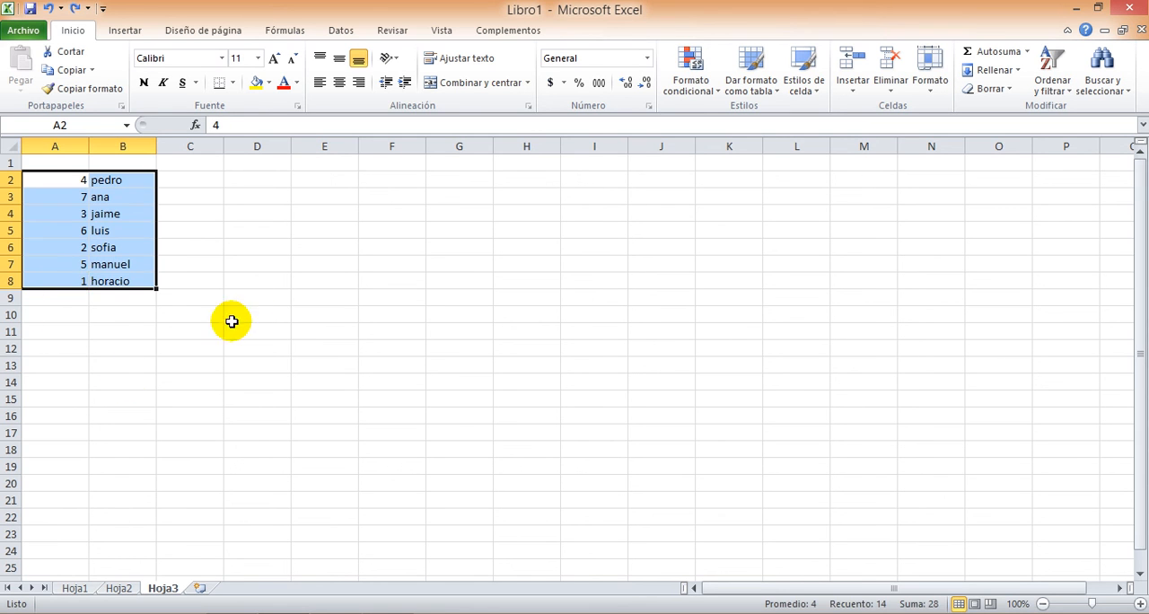
Sort only the numbers in A2:A8 from smallest to largest, continuing with the current selection so column B is not included
click(249, 301)
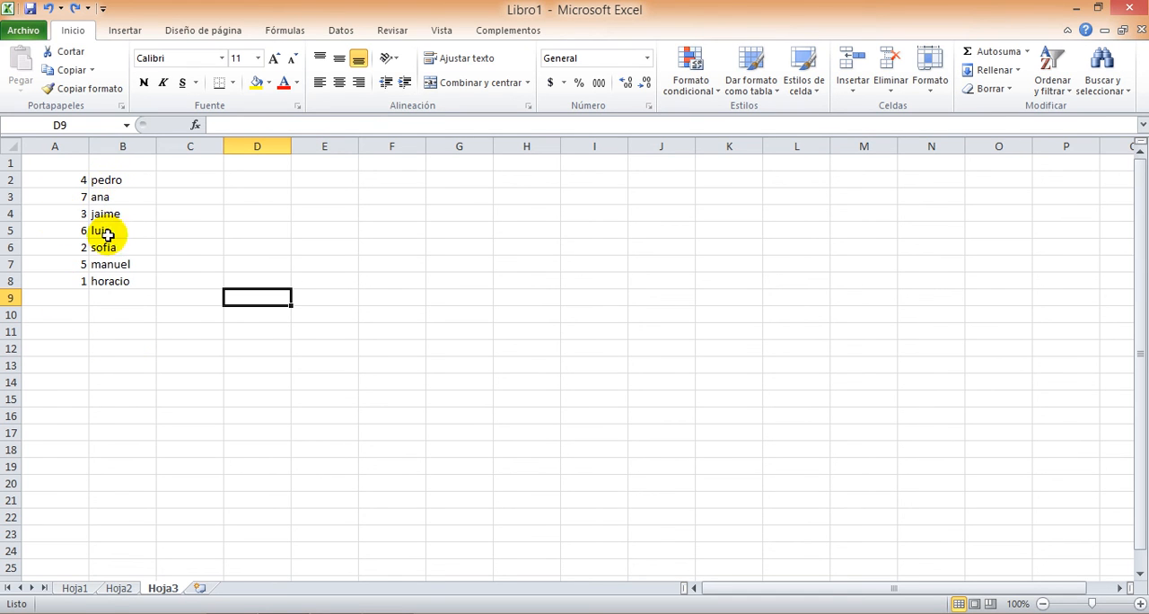
click(66, 180)
click(66, 180)
drag(64, 180, 66, 279)
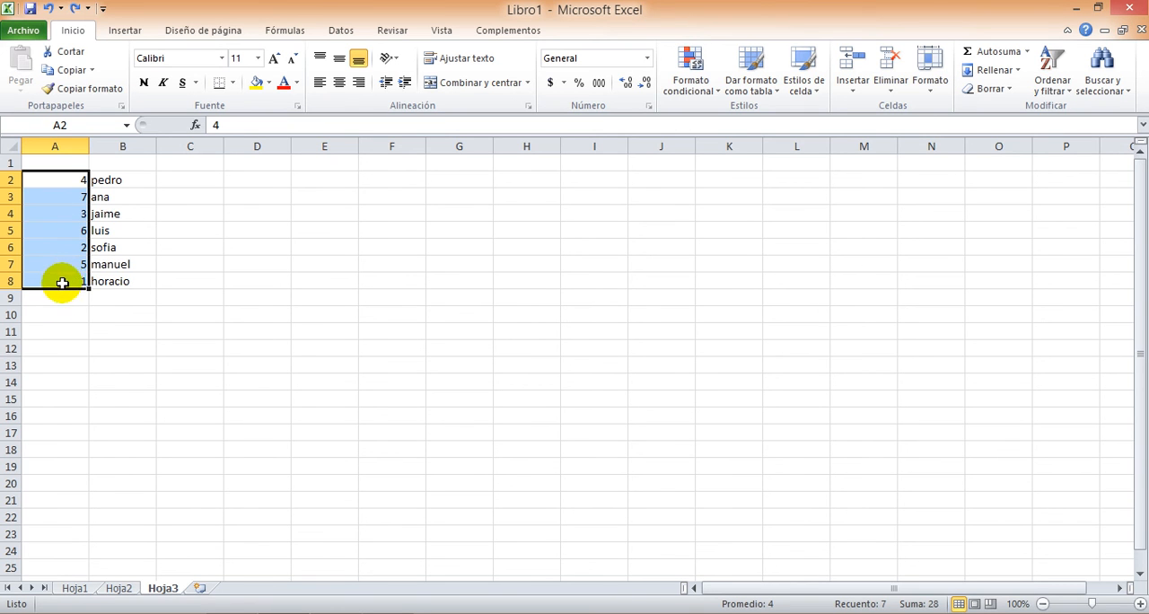
click(1052, 88)
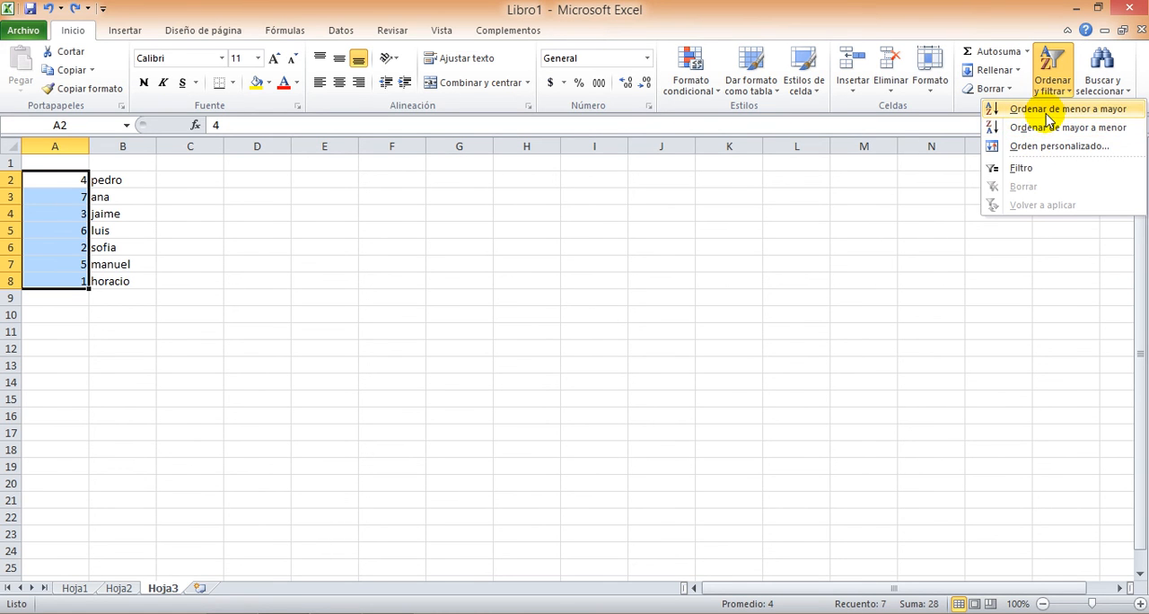
click(1050, 112)
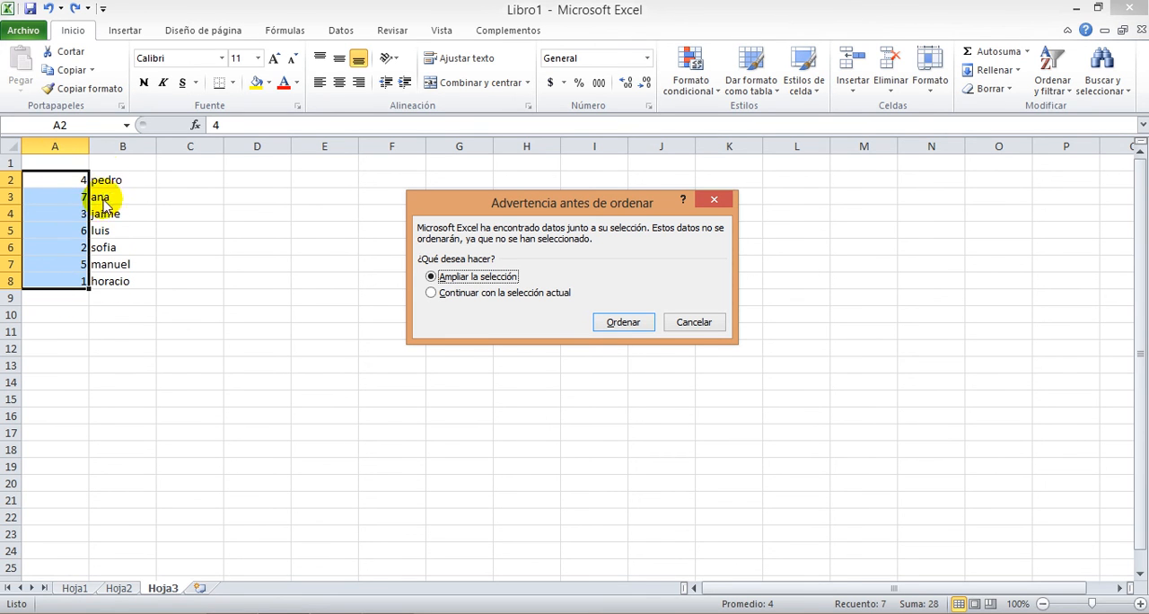
click(432, 294)
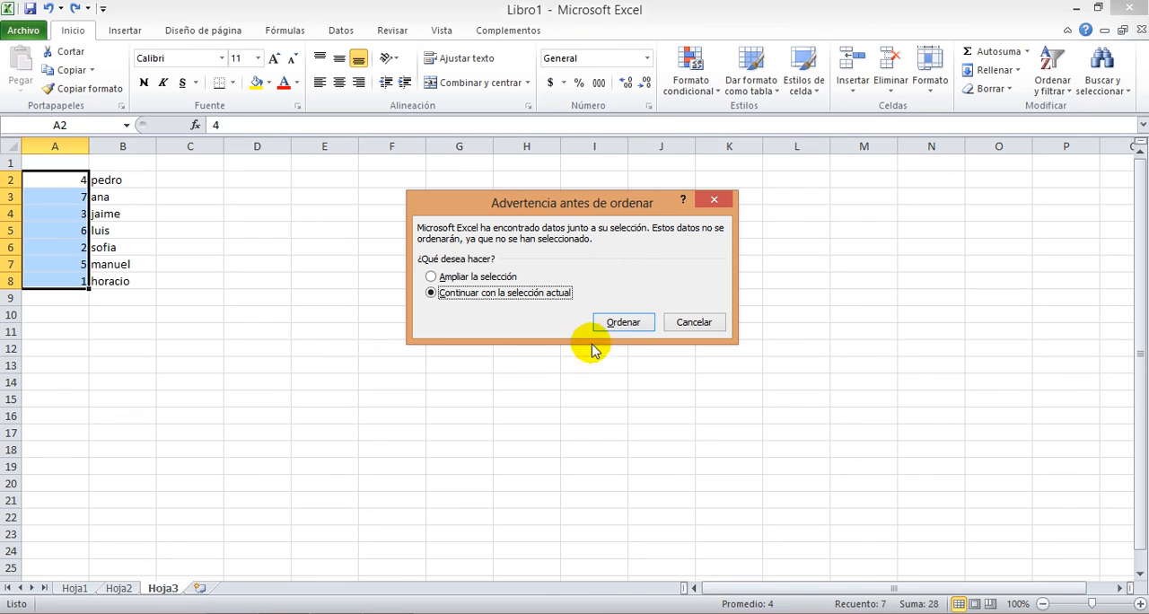
click(619, 325)
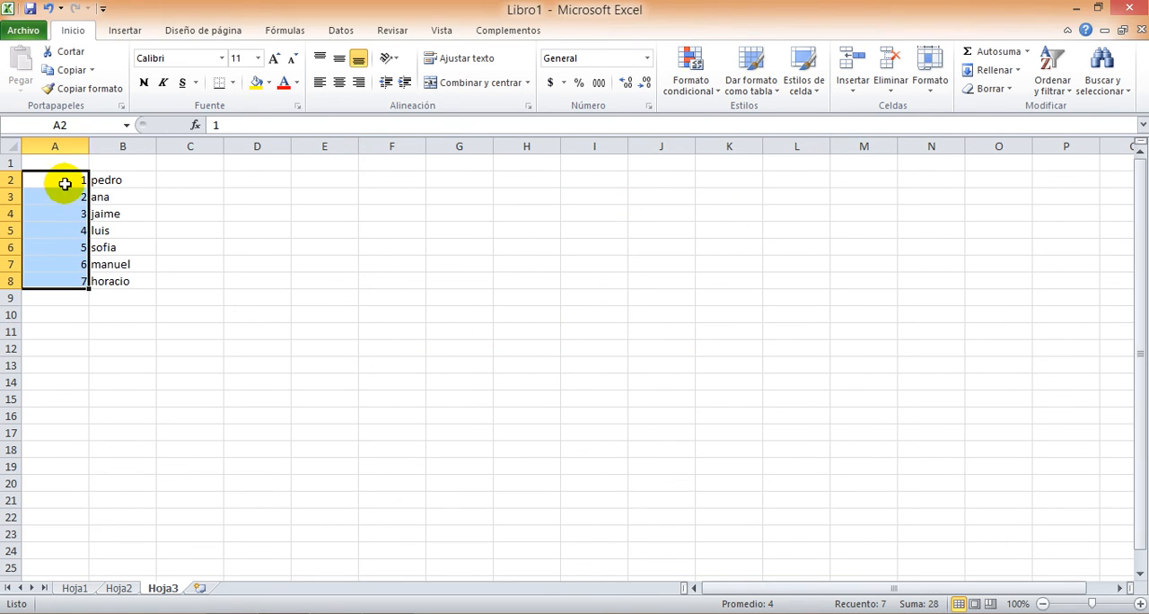